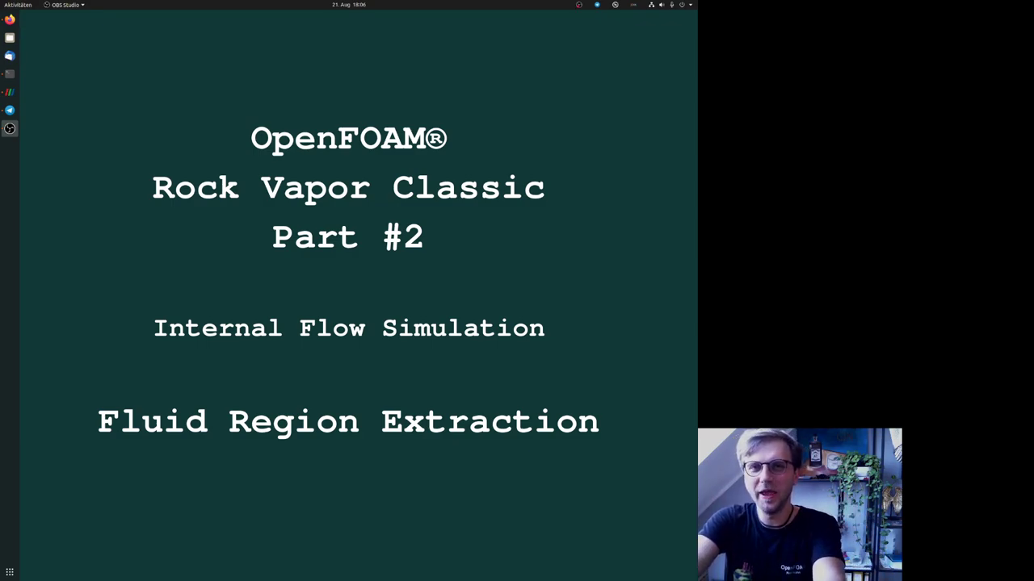
pyautogui.press('XF86AudioRaiseVolume')
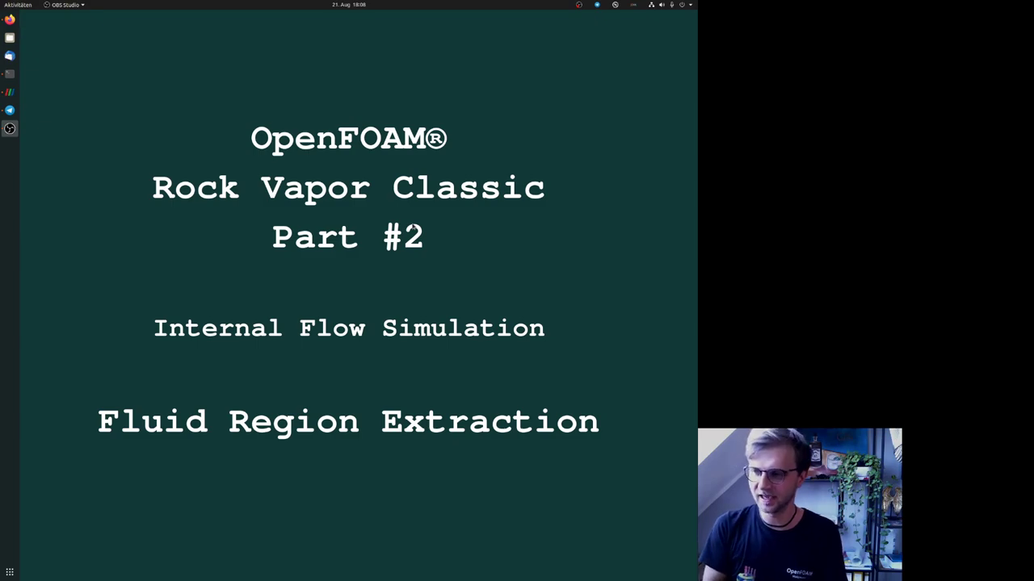
# Step: Open a terminal in the trainingVideo_internalFlow folder and list its directory tree
pyautogui.hotkey('ctrl', 'alt', 't')
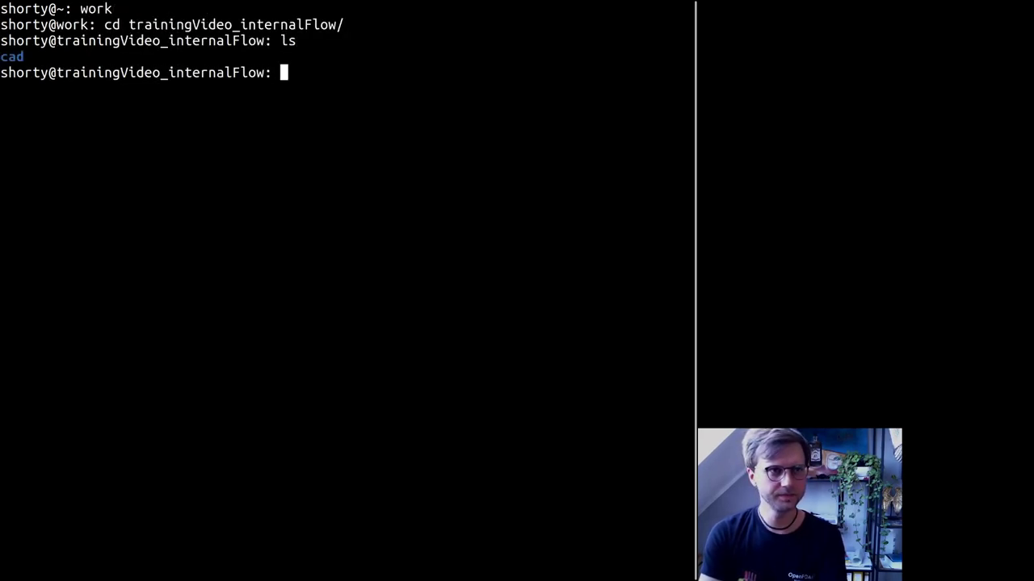
pyautogui.write('cd')
pyautogui.press('BackSpace')
pyautogui.press('BackSpace')
pyautogui.press('BackSpace')
pyautogui.write('tree')
pyautogui.press('Return')
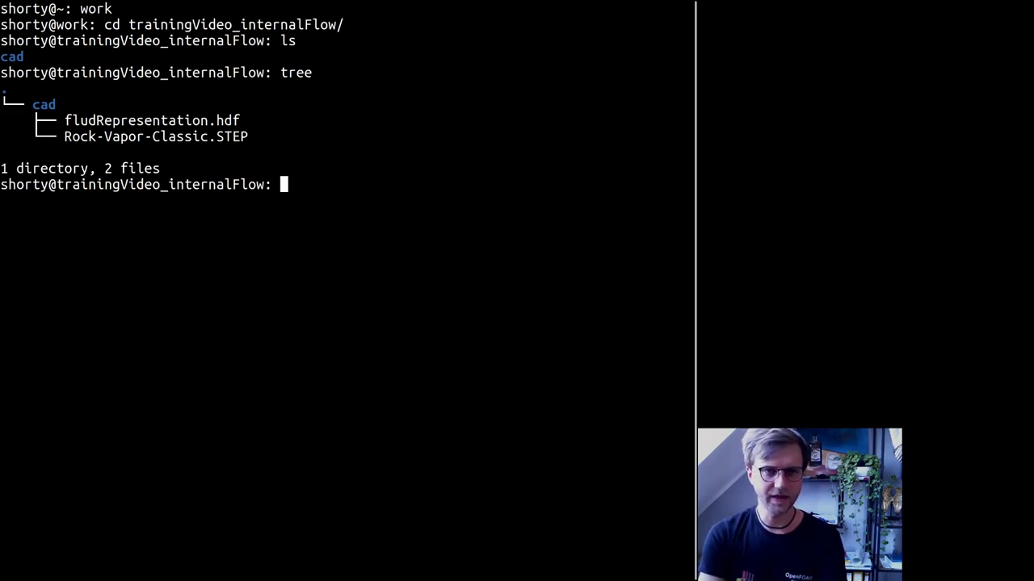
# Step: Launch SALOME 9.4 from the software folder in the home directory
pyautogui.write('$HOME/')
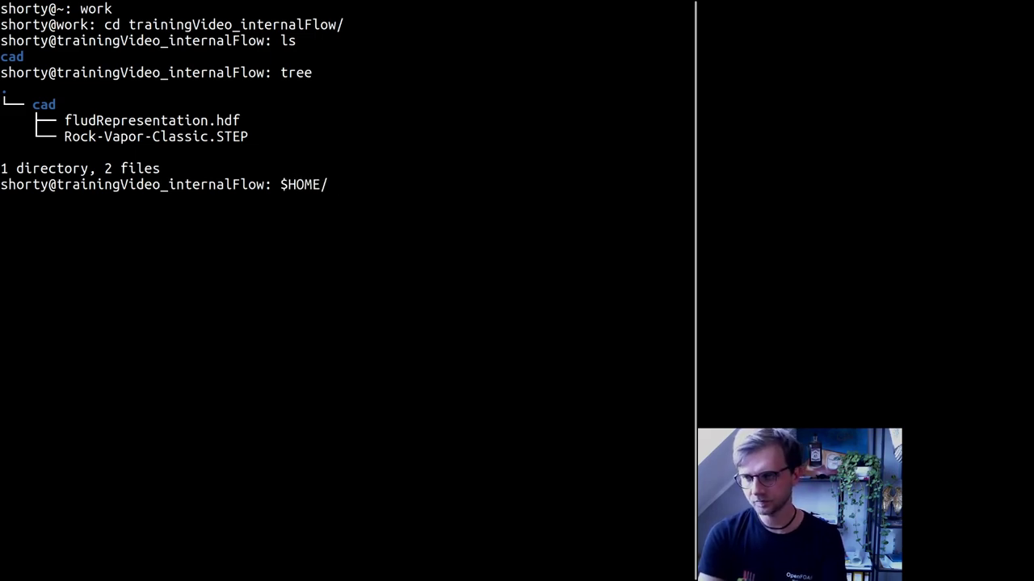
pyautogui.write('softw')
pyautogui.press('Tab')
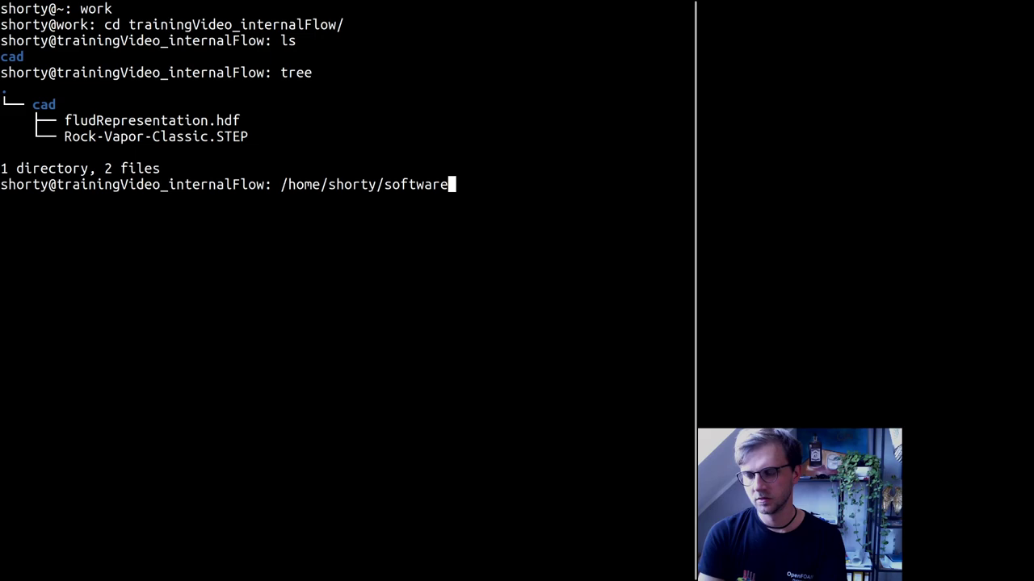
pyautogui.write('/')
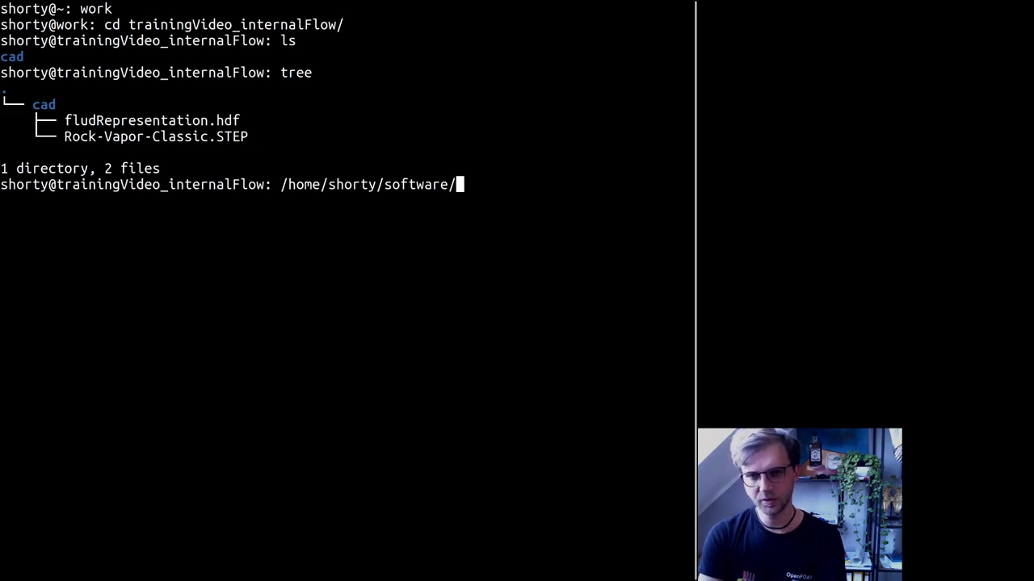
pyautogui.write('salom')
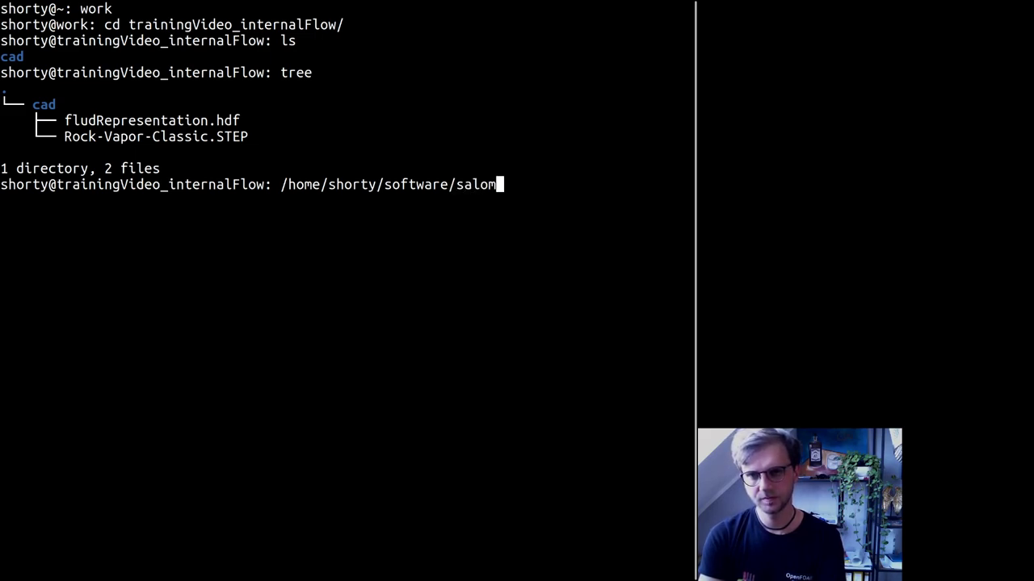
pyautogui.press('Tab')
pyautogui.write('sal')
pyautogui.press('Tab')
pyautogui.write('4/sal')
pyautogui.press('Tab')
pyautogui.press('Return')
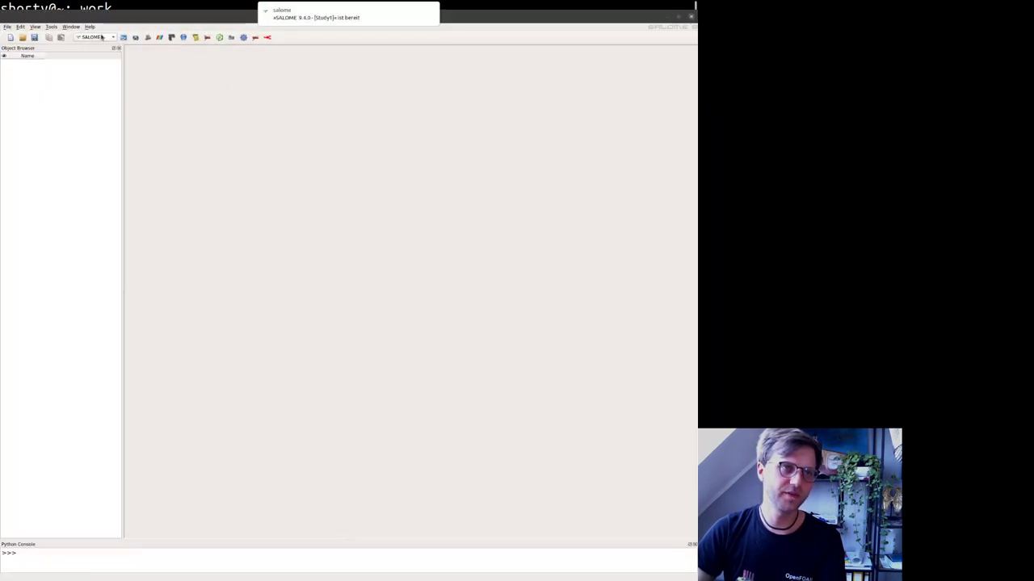
# Step: Activate the Geometry module and import Rock-Vapor-Classic.STEP from the cad folder, taking its embedded inch units into account
pyautogui.click(101, 37)
pyautogui.click(93, 52)
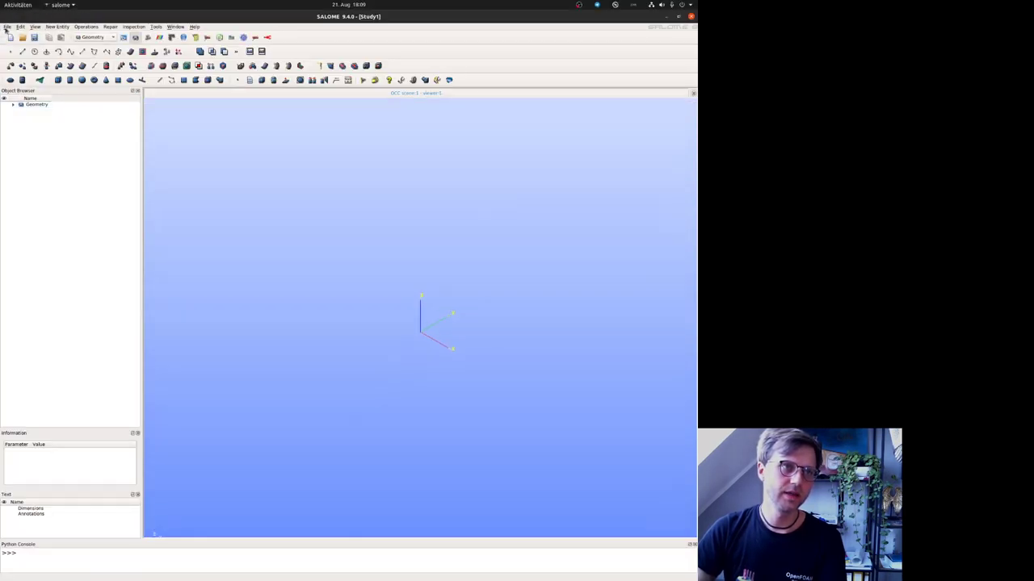
pyautogui.click(6, 27)
pyautogui.moveTo(32, 100)
pyautogui.click(137, 120)
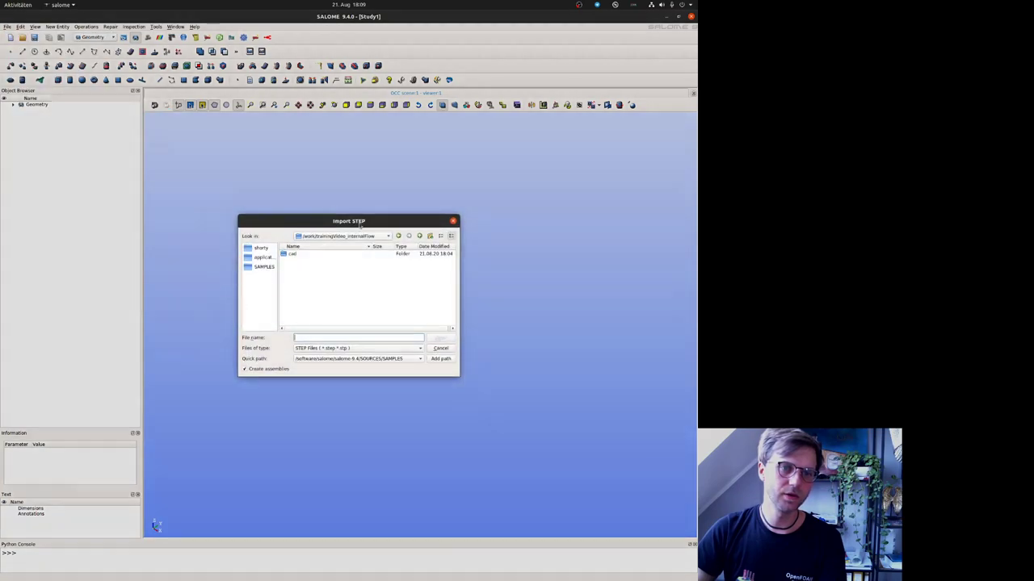
pyautogui.doubleClick(300, 255)
pyautogui.doubleClick(301, 255)
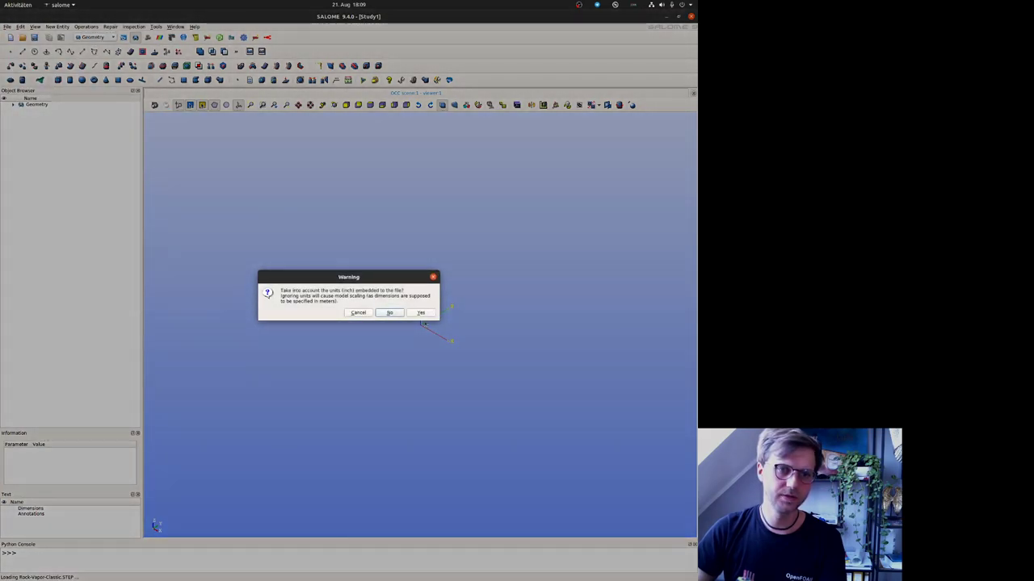
pyautogui.click(420, 313)
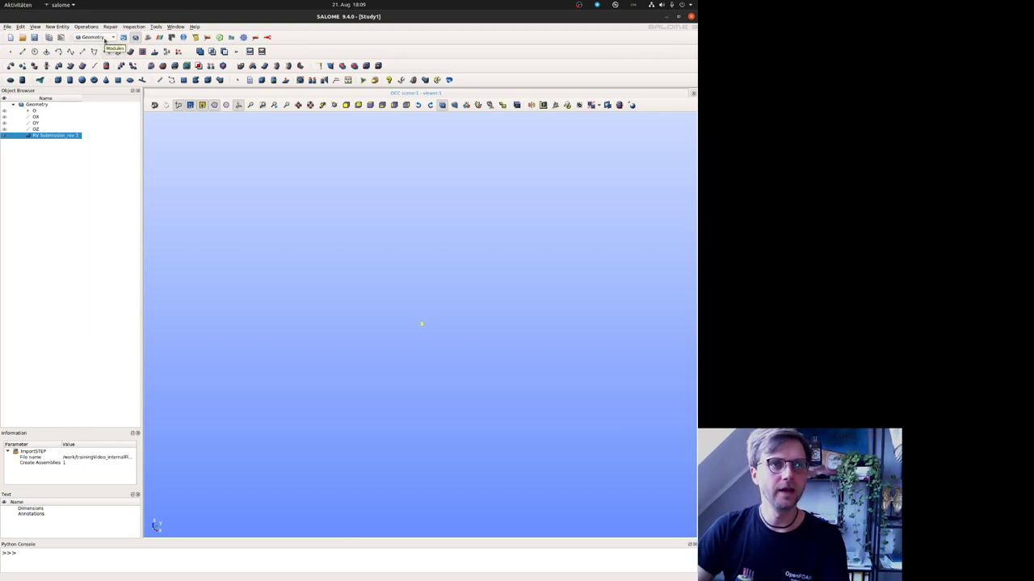
pyautogui.click(107, 38)
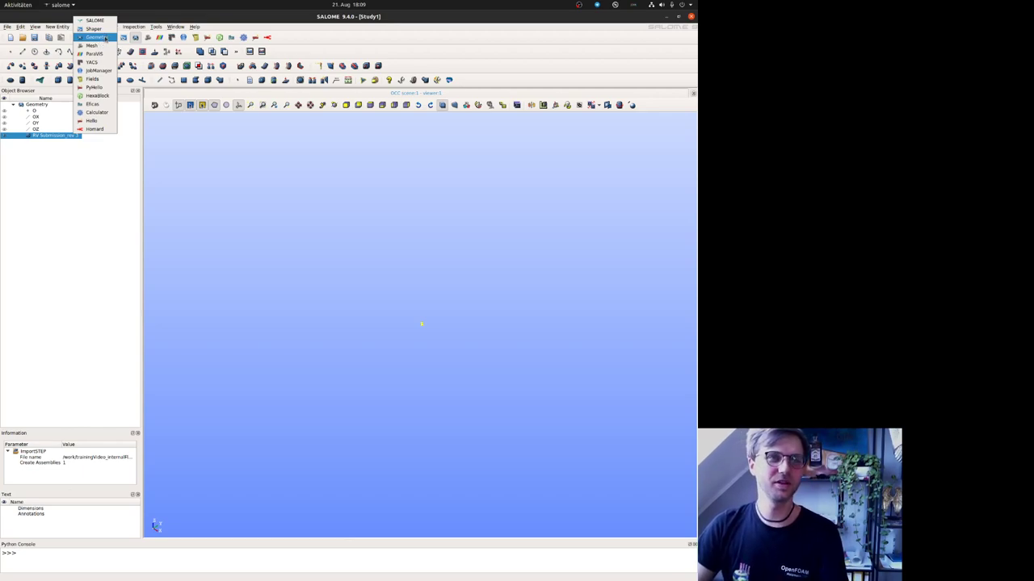
pyautogui.click(106, 36)
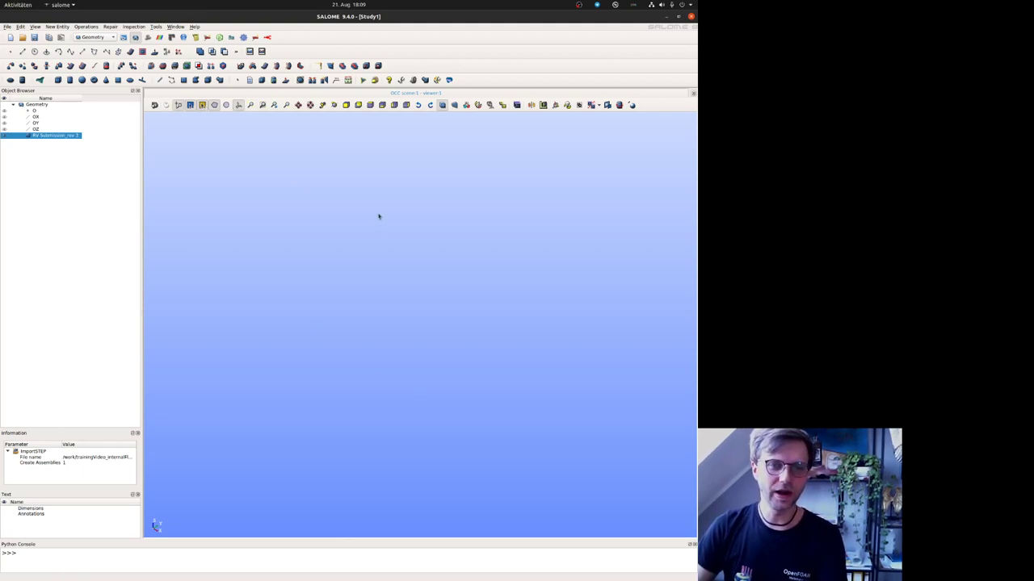
# Step: Fit the imported model in view and inspect its bowl, inner chamber and stem from several angles
pyautogui.click(251, 105)
pyautogui.click(166, 105)
pyautogui.moveTo(348, 243); pyautogui.dragTo(428, 323)
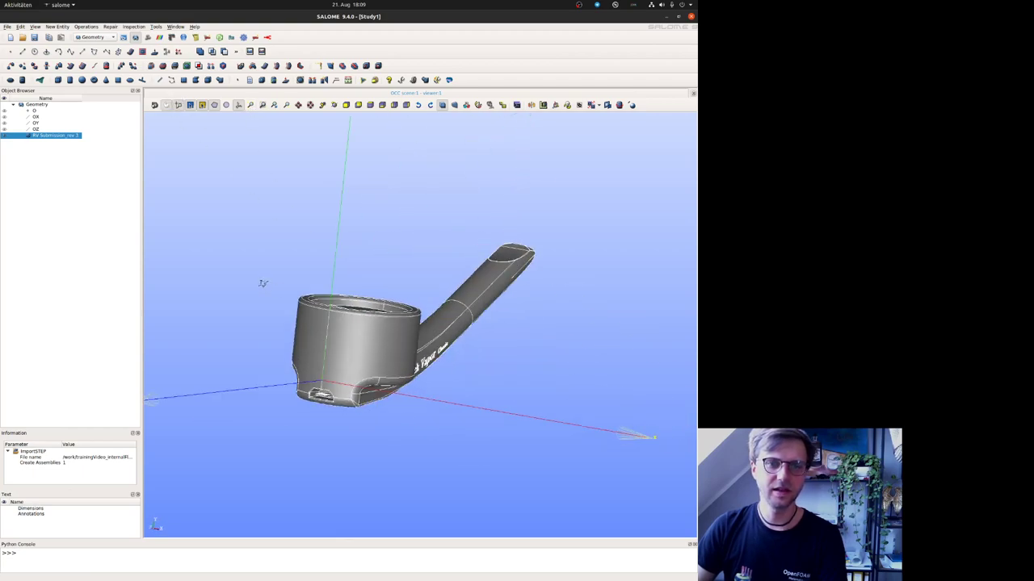
pyautogui.keyDown('ctrl'); pyautogui.moveTo(262, 283); pyautogui.dragTo(289, 364, button='right'); pyautogui.keyUp('ctrl')
pyautogui.moveTo(291, 354); pyautogui.dragTo(378, 385)
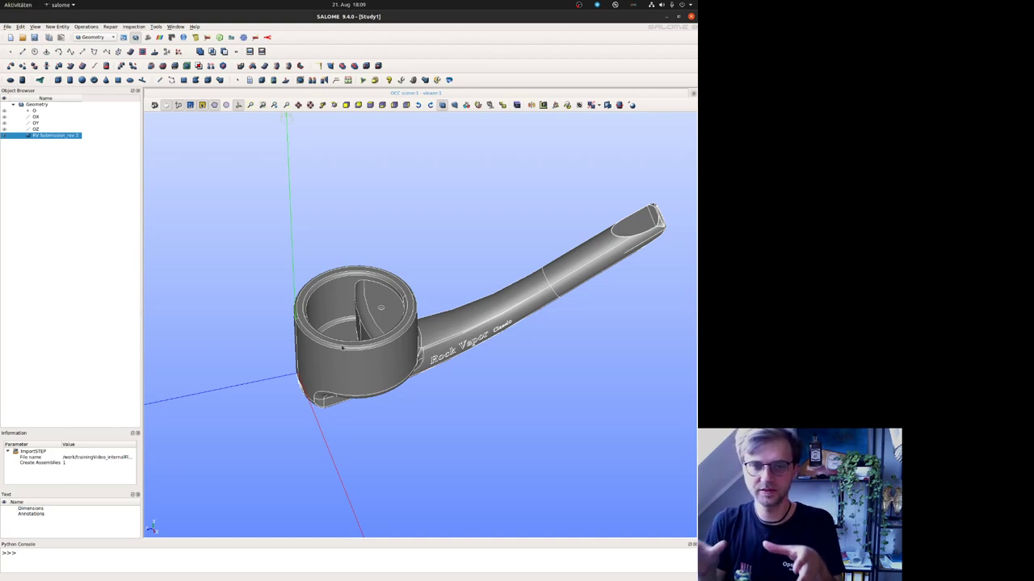
pyautogui.keyDown('ctrl'); pyautogui.moveTo(346, 331); pyautogui.dragTo(346, 374, button='right'); pyautogui.keyUp('ctrl')
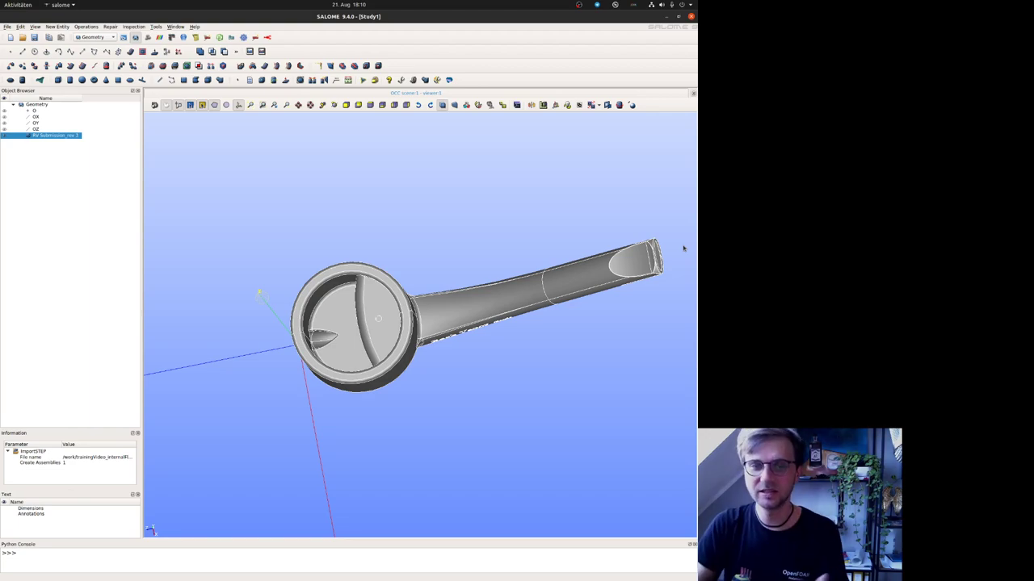
pyautogui.keyDown('ctrl'); pyautogui.moveTo(220, 157); pyautogui.dragTo(234, 127, button='right'); pyautogui.keyUp('ctrl')
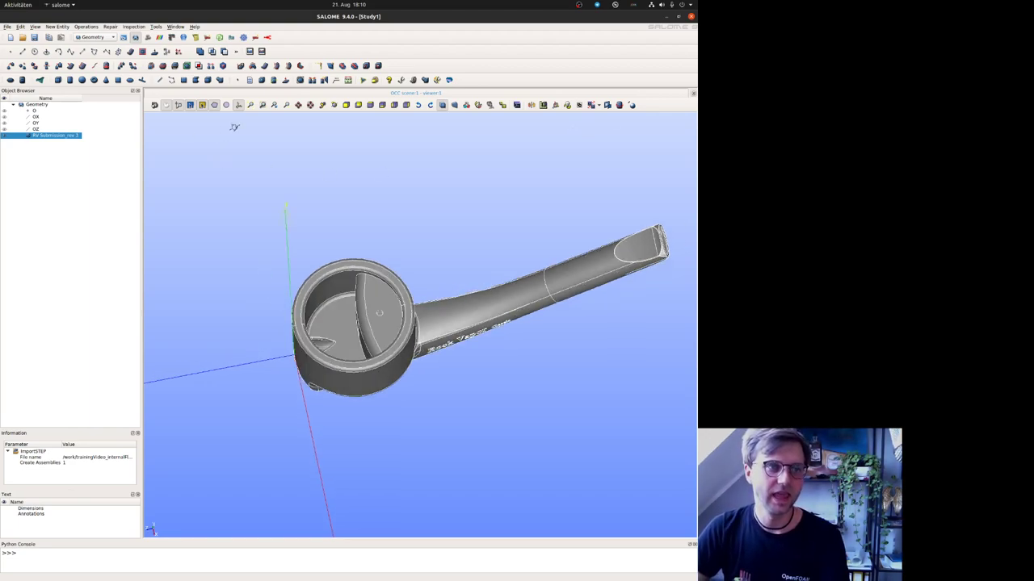
# Step: Start a new group on the imported RV Submission_rev 3 shape with faces as the shape type
pyautogui.rightClick(37, 140)
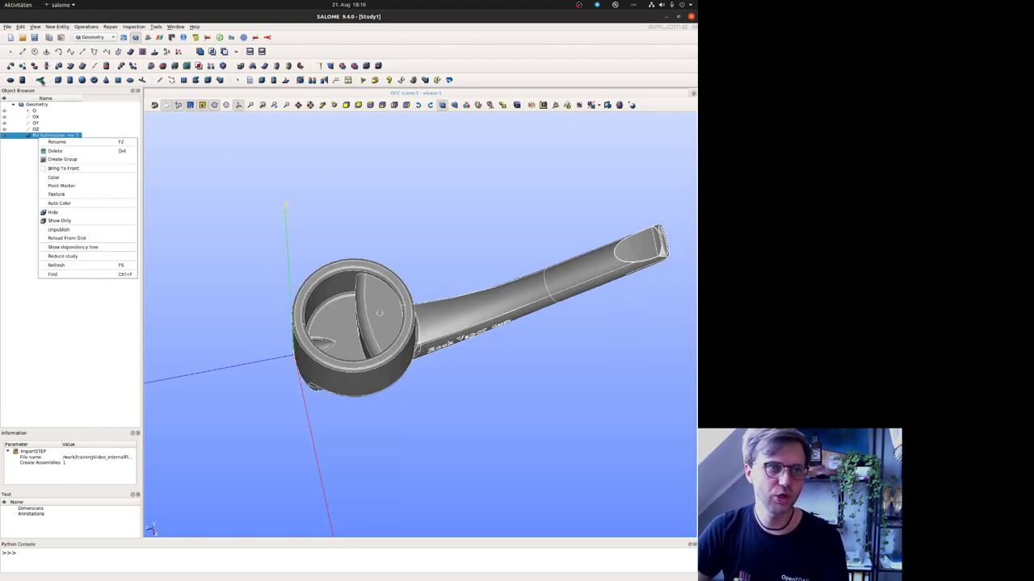
pyautogui.click(86, 159)
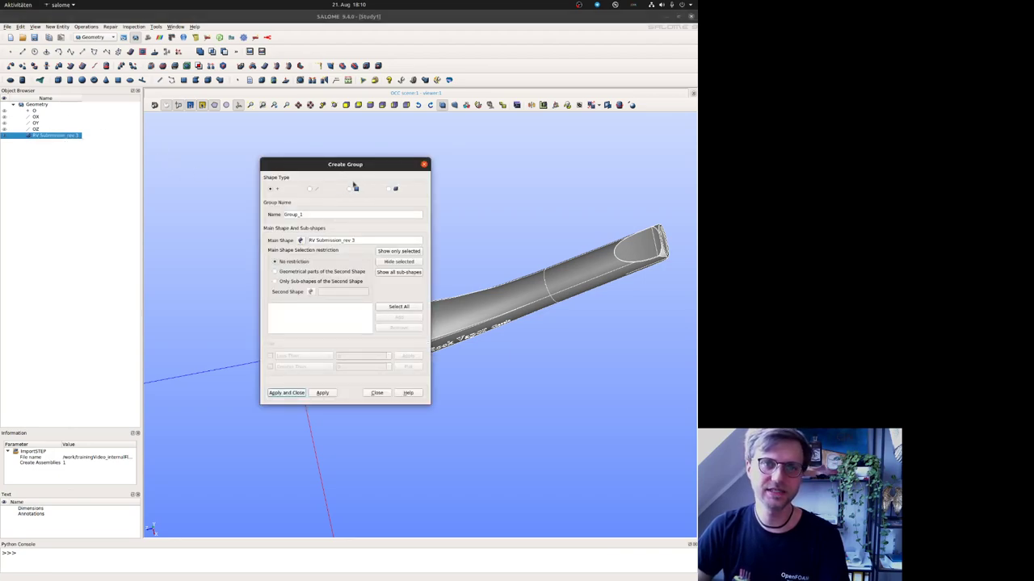
pyautogui.click(351, 188)
pyautogui.moveTo(345, 164); pyautogui.dragTo(143, 135)
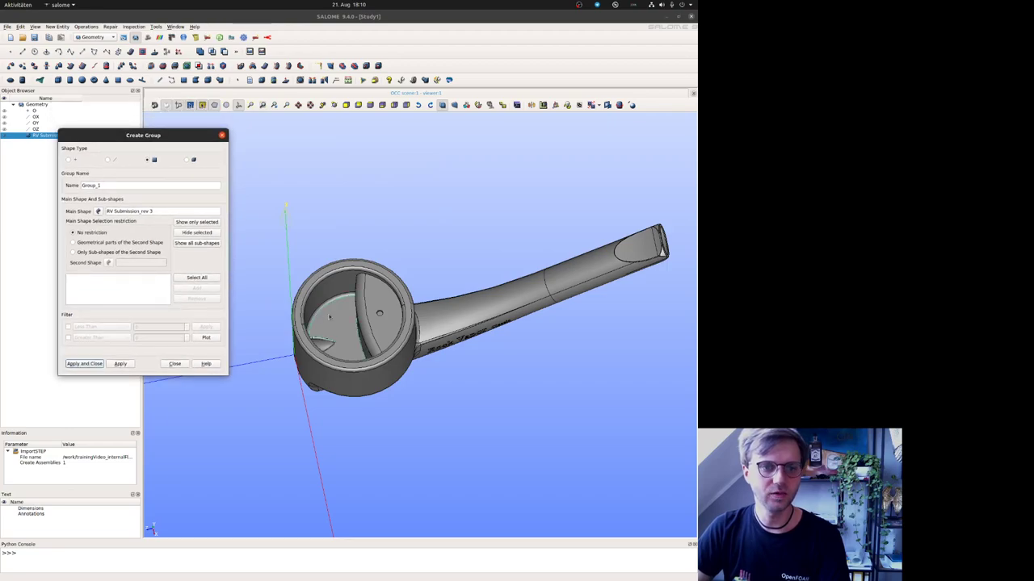
# Step: Add the faces of the bowl's inner chamber, including floor, fillets and inlet recess, to the group and hide them
pyautogui.click(329, 317)
pyautogui.scroll(5, 329, 317)
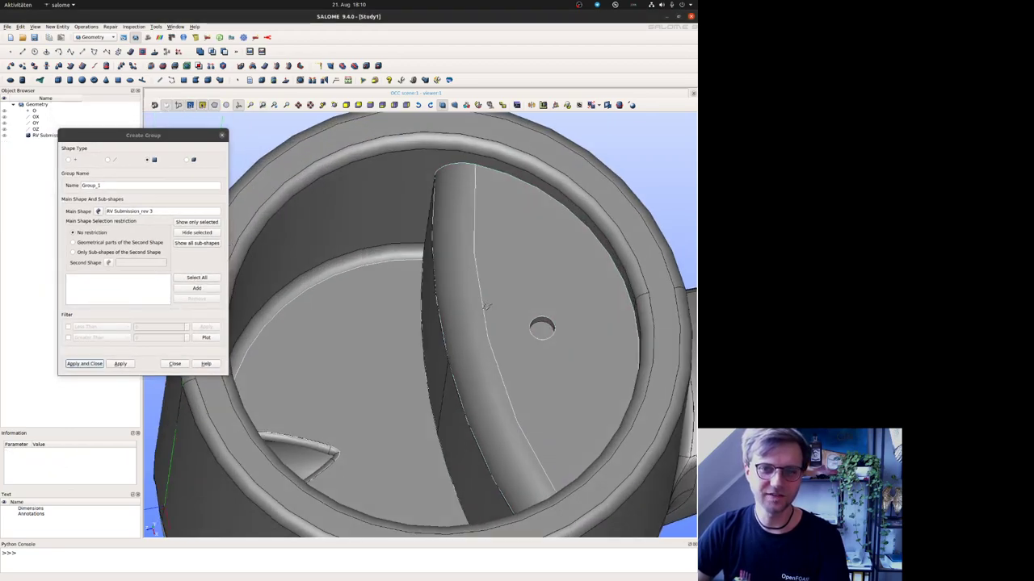
pyautogui.keyDown('ctrl'); pyautogui.moveTo(500, 300); pyautogui.dragTo(407, 334, button='right'); pyautogui.keyUp('ctrl')
pyautogui.keyDown('ctrl'); pyautogui.moveTo(463, 405); pyautogui.dragTo(370, 411, button='right'); pyautogui.keyUp('ctrl')
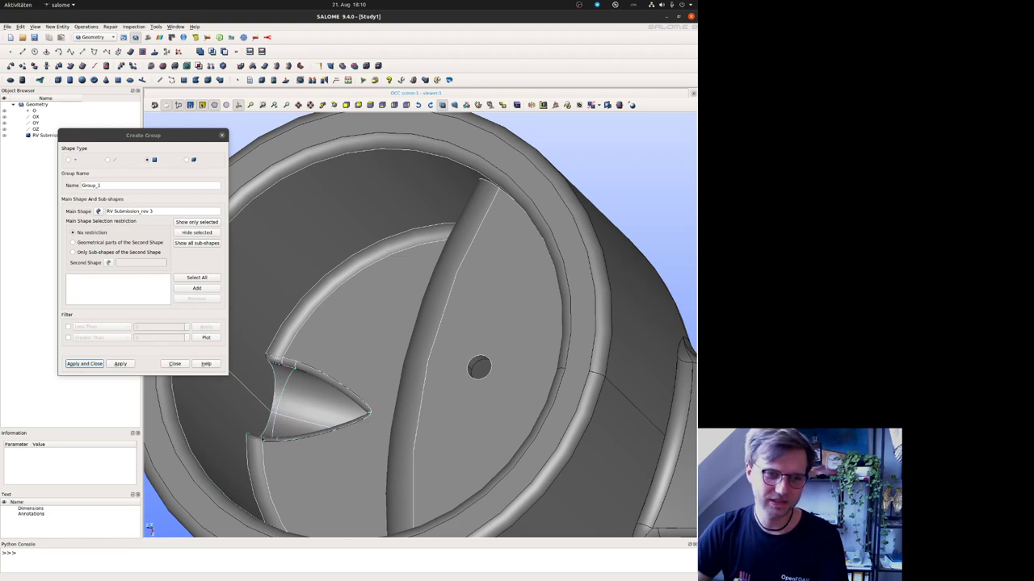
pyautogui.click(187, 291)
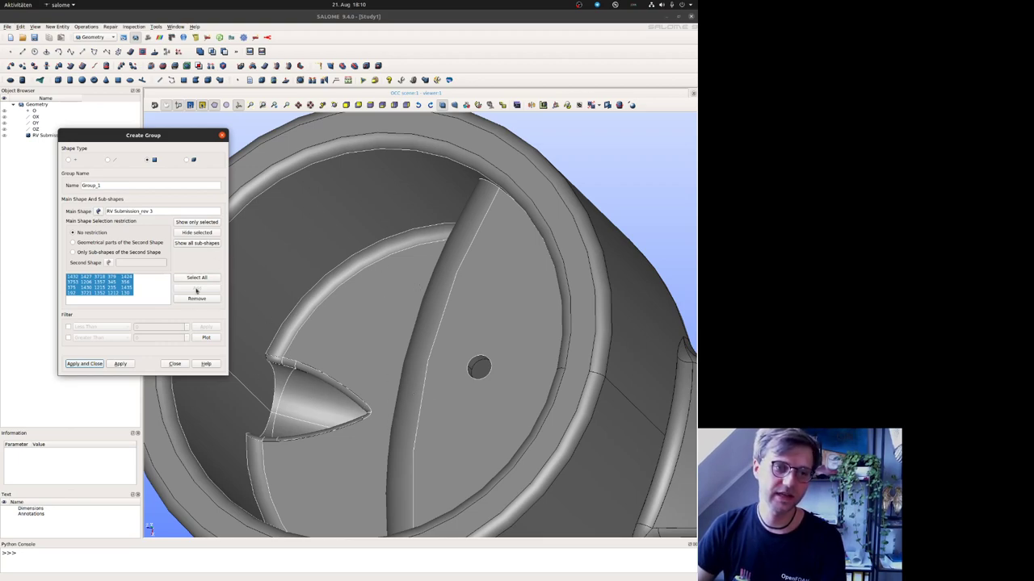
pyautogui.click(213, 235)
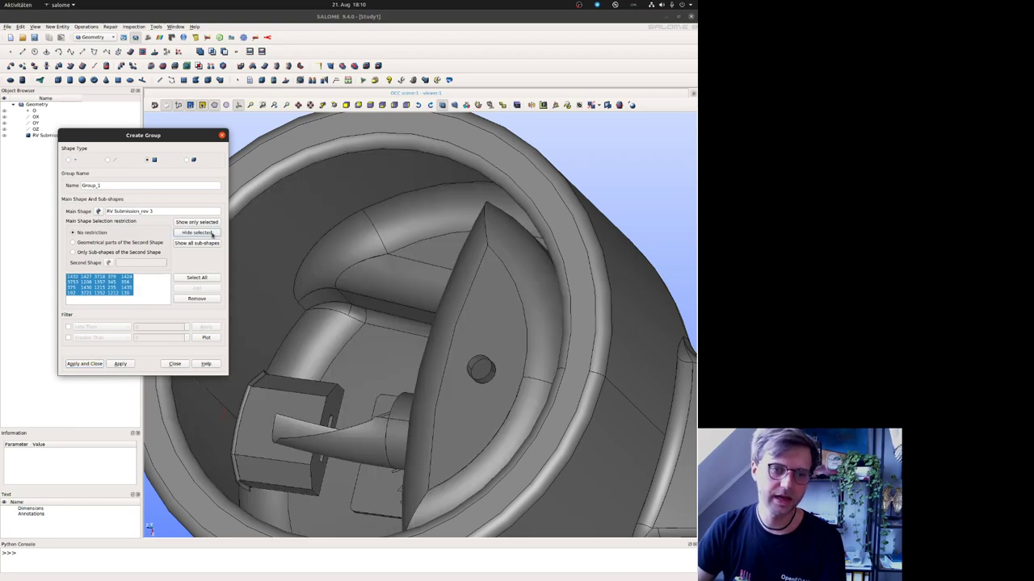
# Step: Add the exposed tube faces inside the bowl to the group and hide them
pyautogui.keyDown('ctrl'); pyautogui.moveTo(360, 338); pyautogui.dragTo(450, 282, button='right'); pyautogui.keyUp('ctrl')
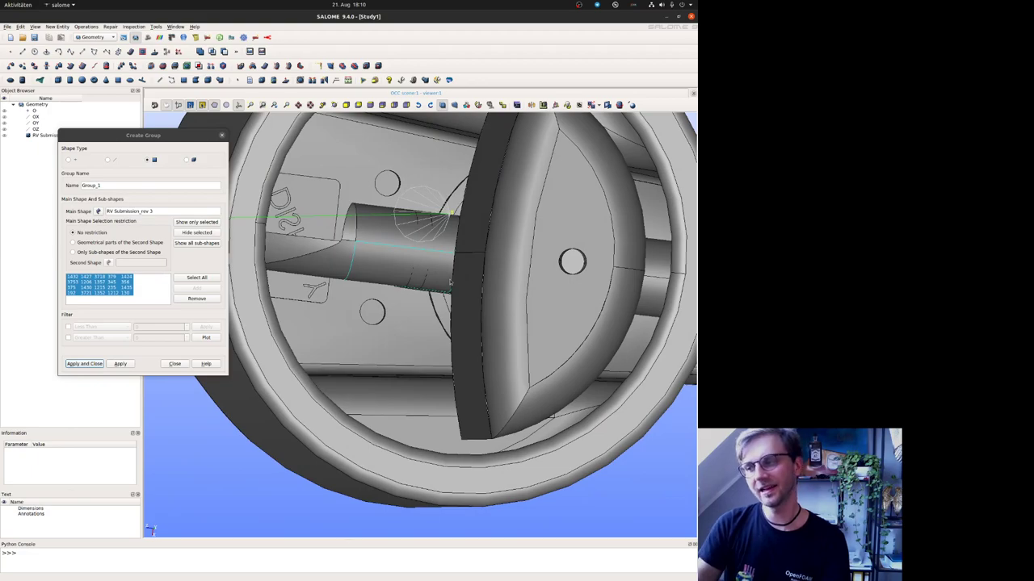
pyautogui.click(328, 272)
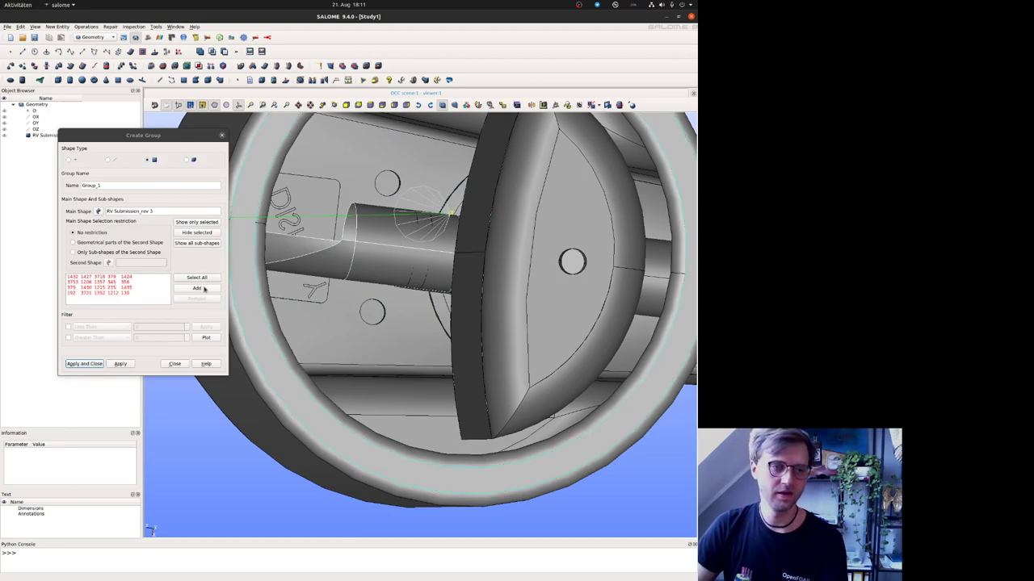
pyautogui.click(204, 288)
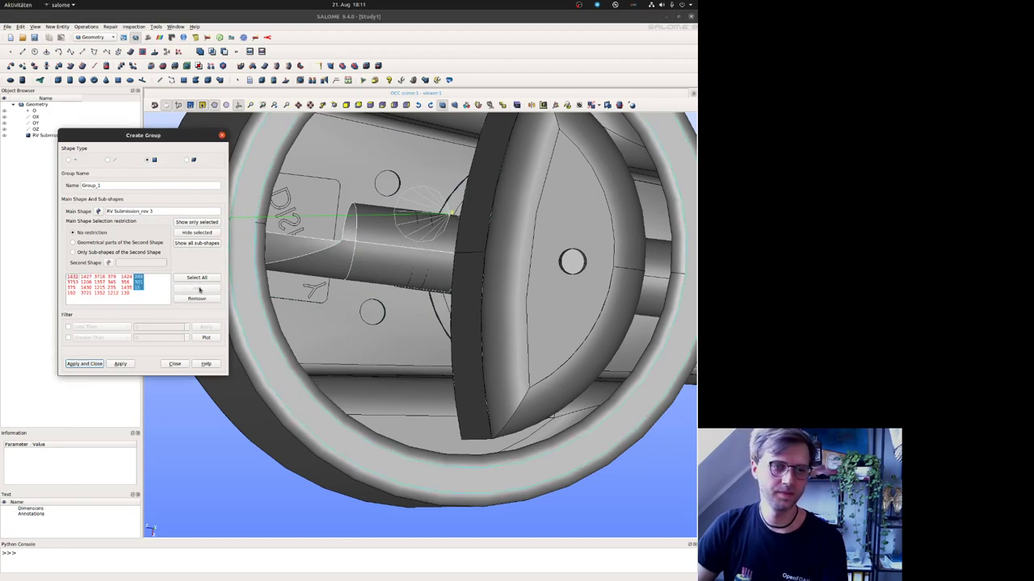
pyautogui.click(196, 234)
# Step: Hide the outer stem faces without adding them to the group, exposing the inner channel
pyautogui.keyDown('ctrl'); pyautogui.moveTo(466, 318); pyautogui.dragTo(292, 307, button='middle'); pyautogui.keyUp('ctrl')
pyautogui.keyDown('ctrl'); pyautogui.moveTo(480, 377); pyautogui.dragTo(433, 274, button='right'); pyautogui.keyUp('ctrl')
pyautogui.scroll(-6, 499, 313)
pyautogui.keyDown('ctrl'); pyautogui.moveTo(568, 344); pyautogui.dragTo(607, 353, button='right'); pyautogui.keyUp('ctrl')
pyautogui.click(610, 270)
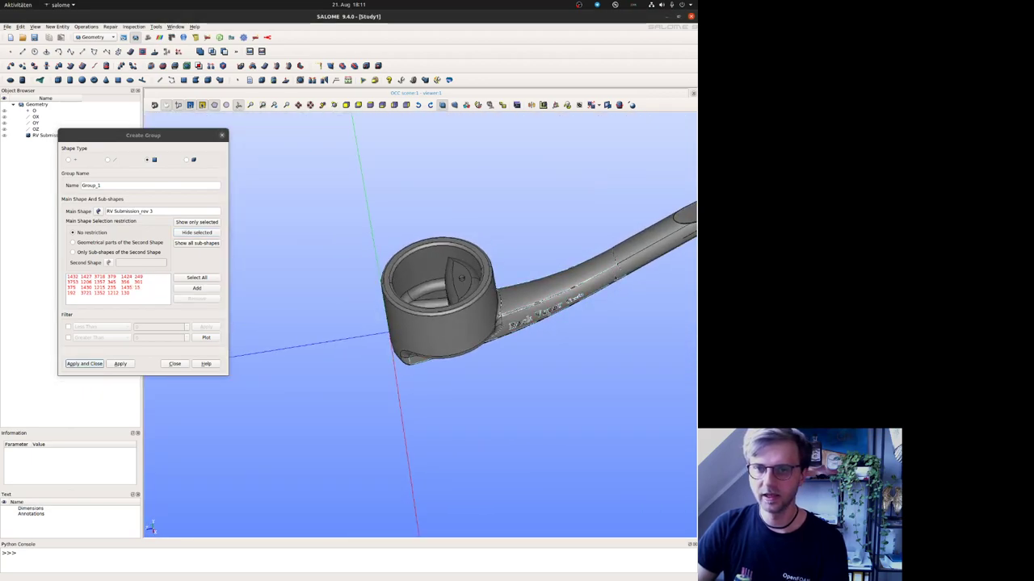
pyautogui.click(200, 234)
pyautogui.scroll(5, 515, 319)
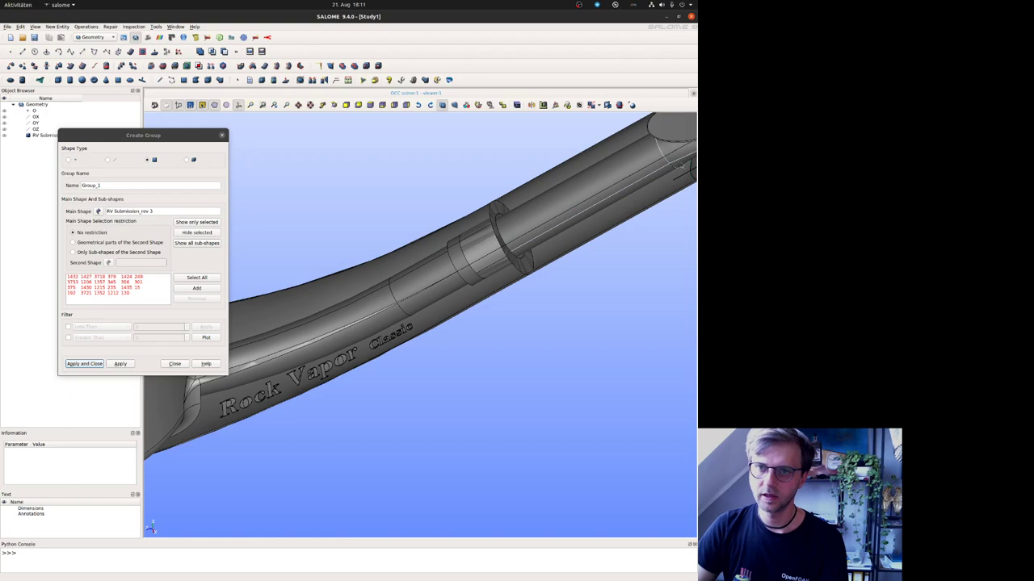
# Step: Add the faces of the flow channel running through the stem to the group and hide them
pyautogui.keyDown('ctrl'); pyautogui.moveTo(680, 166); pyautogui.dragTo(462, 285, button='middle'); pyautogui.keyUp('ctrl')
pyautogui.keyDown('ctrl'); pyautogui.moveTo(462, 286); pyautogui.dragTo(468, 224, button='right'); pyautogui.keyUp('ctrl')
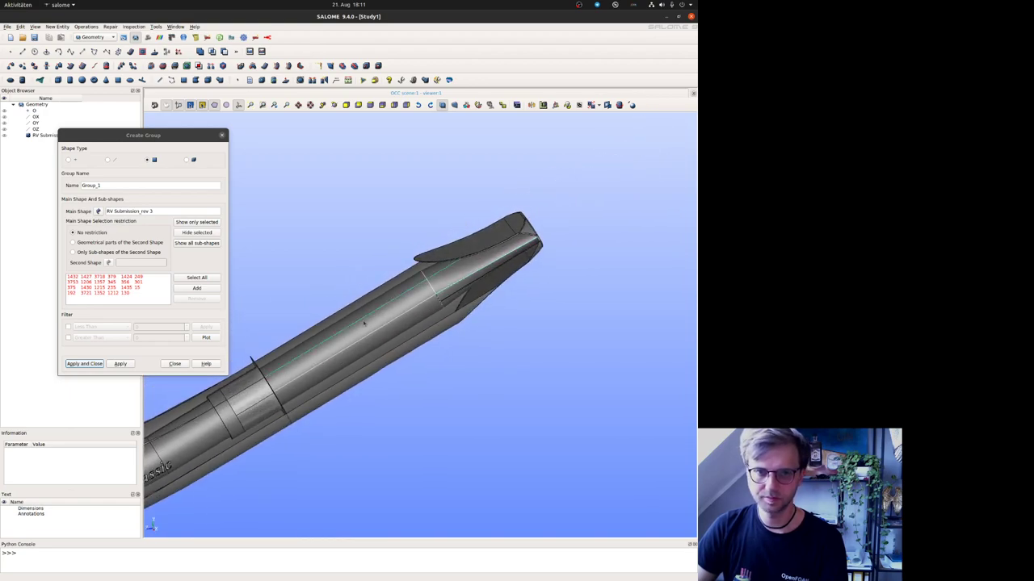
pyautogui.keyDown('ctrl'); pyautogui.moveTo(370, 316); pyautogui.dragTo(611, 126, button='middle'); pyautogui.keyUp('ctrl')
pyautogui.keyDown('ctrl'); pyautogui.moveTo(403, 264); pyautogui.dragTo(418, 297, button='right'); pyautogui.keyUp('ctrl')
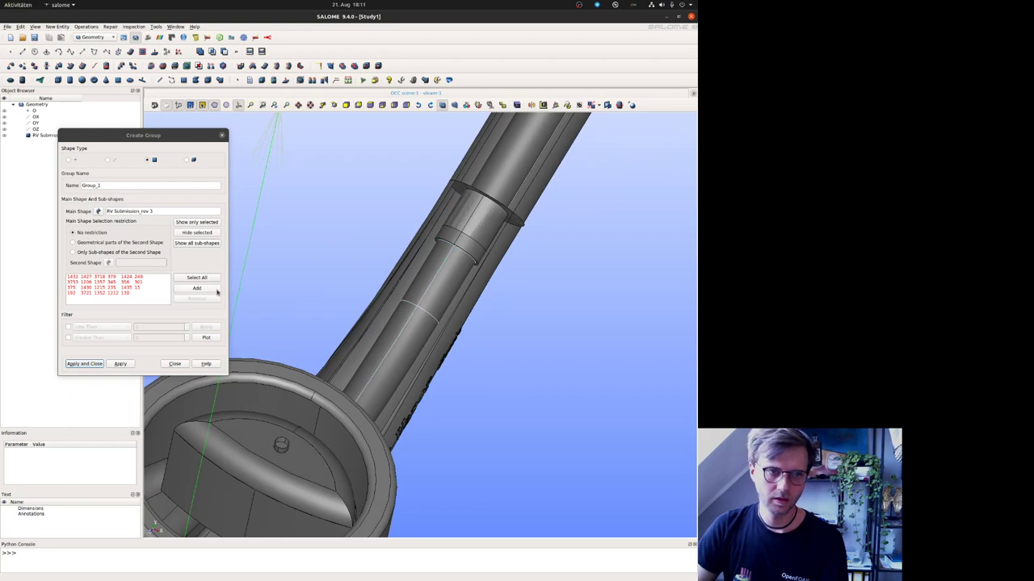
pyautogui.click(214, 289)
pyautogui.click(193, 235)
# Step: Add the remaining channel faces where the stem meets the bowl to the group and hide them
pyautogui.keyDown('ctrl'); pyautogui.moveTo(428, 334); pyautogui.dragTo(492, 139, button='middle'); pyautogui.keyUp('ctrl')
pyautogui.click(449, 163)
pyautogui.click(194, 287)
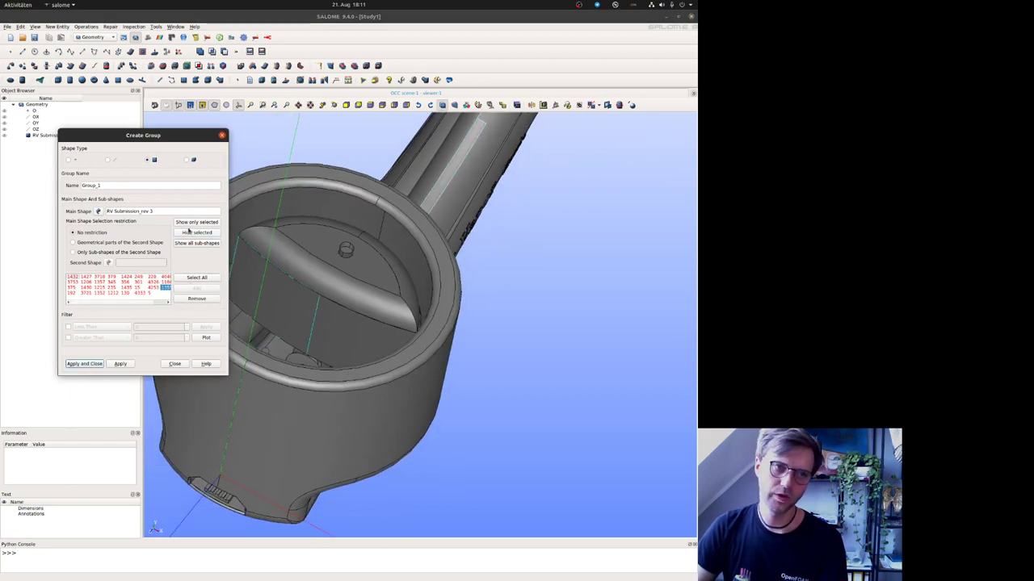
pyautogui.click(192, 232)
# Step: Hide the outer faces around the underside of the bowl and stem without adding them to the group
pyautogui.keyDown('ctrl'); pyautogui.moveTo(454, 323); pyautogui.dragTo(484, 193, button='right'); pyautogui.keyUp('ctrl')
pyautogui.keyDown('ctrl'); pyautogui.moveTo(476, 404); pyautogui.dragTo(484, 428, button='right'); pyautogui.keyUp('ctrl')
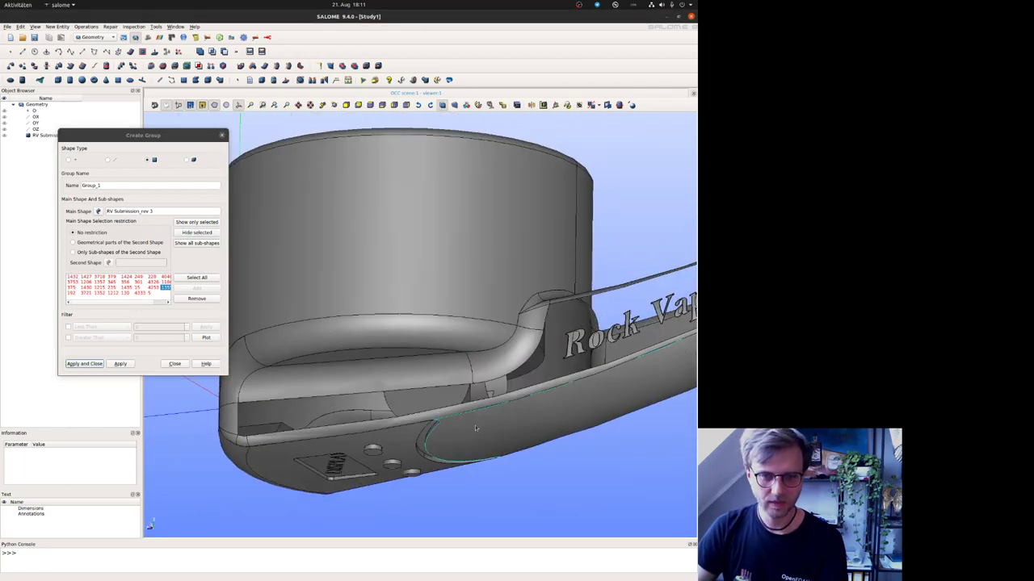
pyautogui.click(493, 424)
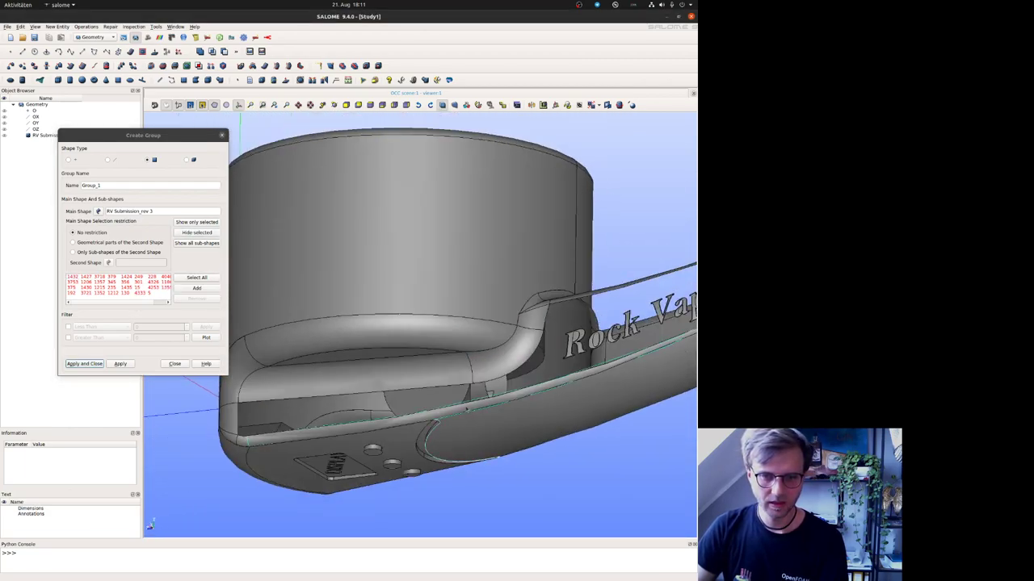
pyautogui.keyDown('shift'); pyautogui.click(407, 332); pyautogui.keyUp('shift')
pyautogui.click(202, 235)
# Step: Add the exposed connector tube faces between the bowl and the stem to the group
pyautogui.keyDown('ctrl'); pyautogui.moveTo(485, 388); pyautogui.dragTo(368, 414, button='right'); pyautogui.keyUp('ctrl')
pyautogui.moveTo(494, 448); pyautogui.dragTo(392, 347)
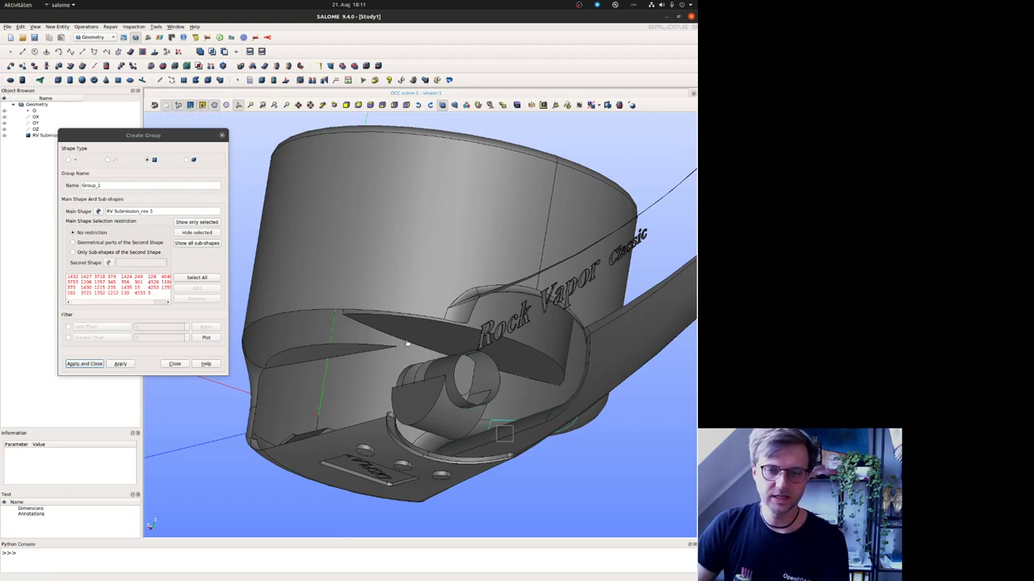
pyautogui.moveTo(402, 339); pyautogui.dragTo(381, 346)
pyautogui.keyDown('ctrl'); pyautogui.moveTo(381, 345); pyautogui.dragTo(405, 364, button='right'); pyautogui.keyUp('ctrl')
pyautogui.click(503, 448)
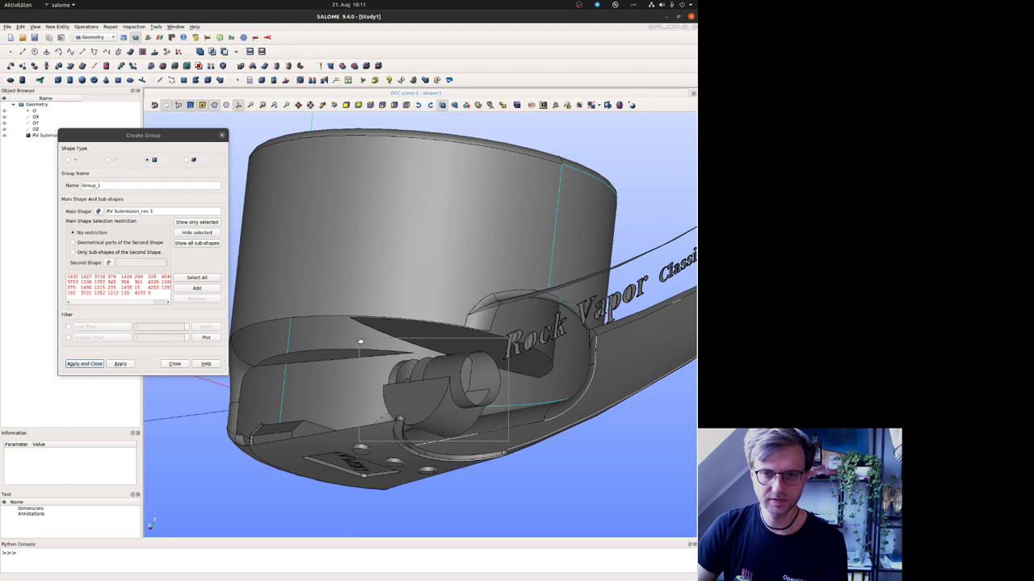
pyautogui.scroll(3, 485, 432)
pyautogui.moveTo(538, 454); pyautogui.dragTo(325, 308)
pyautogui.moveTo(515, 458); pyautogui.dragTo(265, 252)
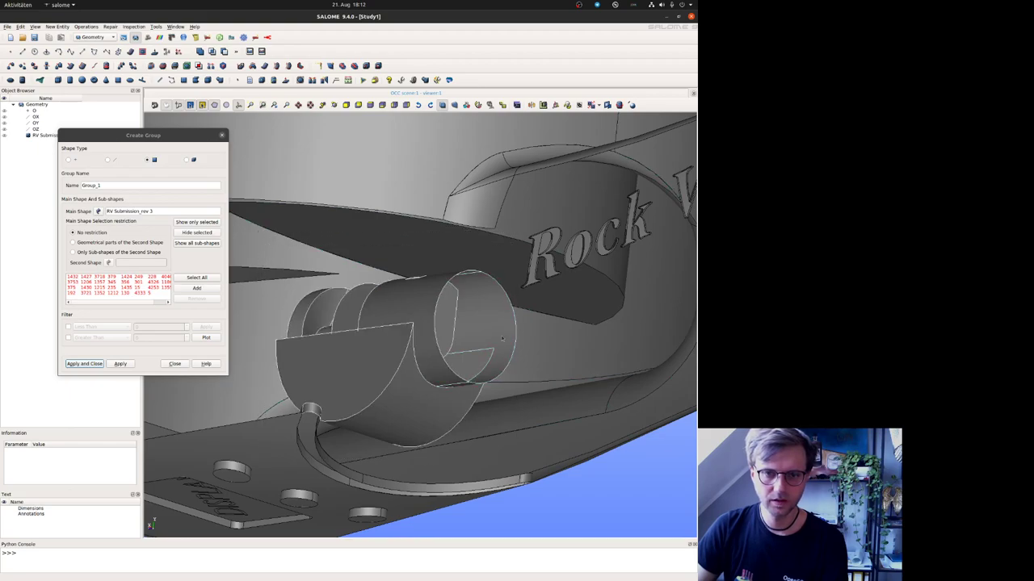
pyautogui.keyDown('ctrl'); pyautogui.moveTo(356, 430); pyautogui.dragTo(310, 366, button='right'); pyautogui.keyUp('ctrl')
# Step: Show only the faces collected in the group's list and create the face group Group_1
pyautogui.click(165, 292)
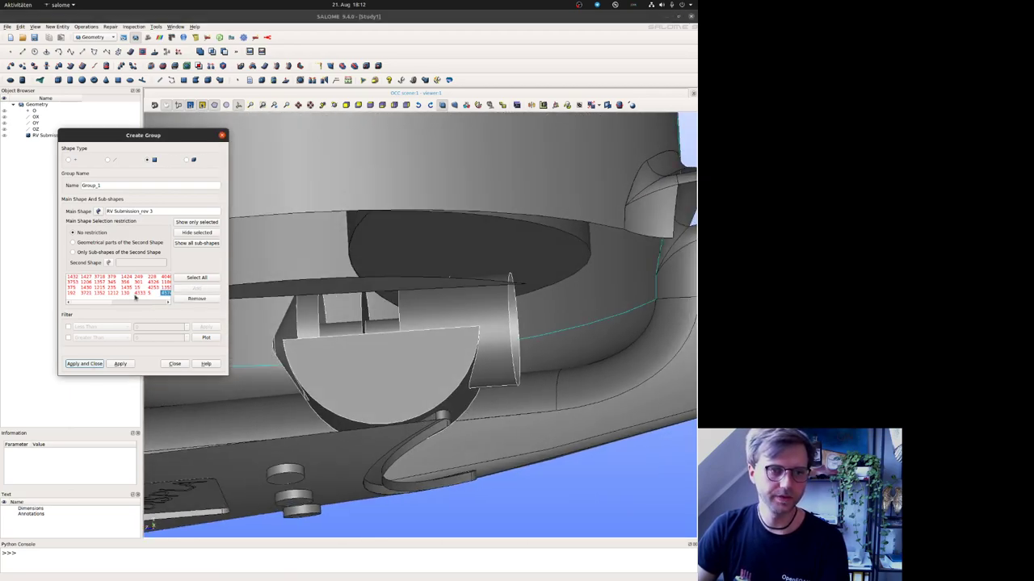
pyautogui.hotkey('ctrl', 'a')
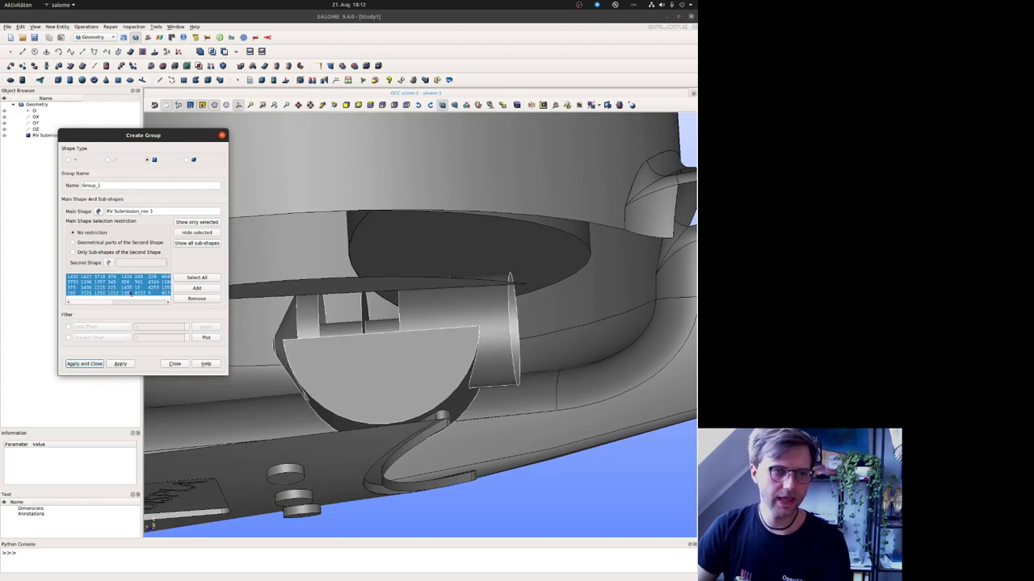
pyautogui.click(101, 295)
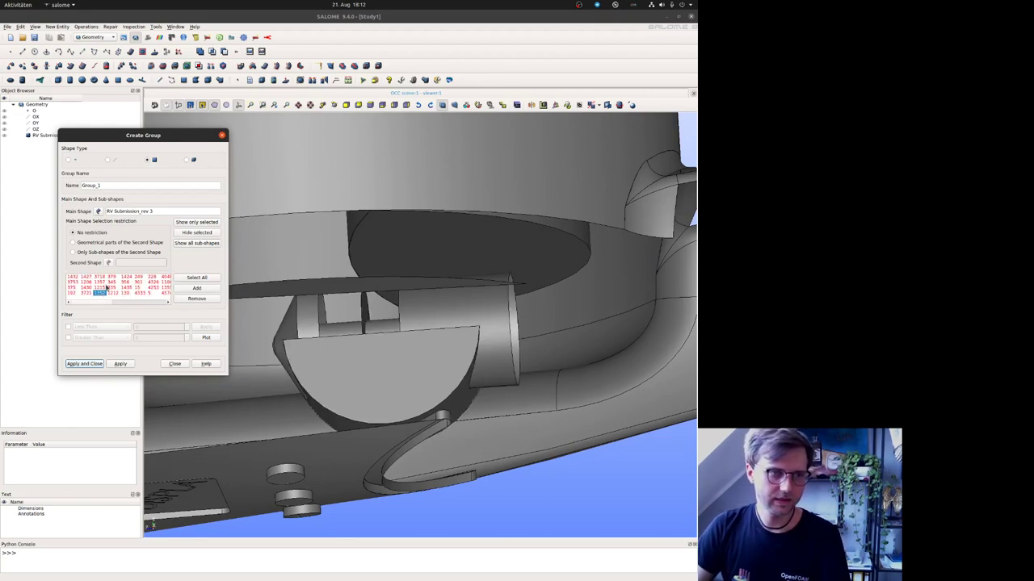
pyautogui.click(112, 287)
pyautogui.click(113, 282)
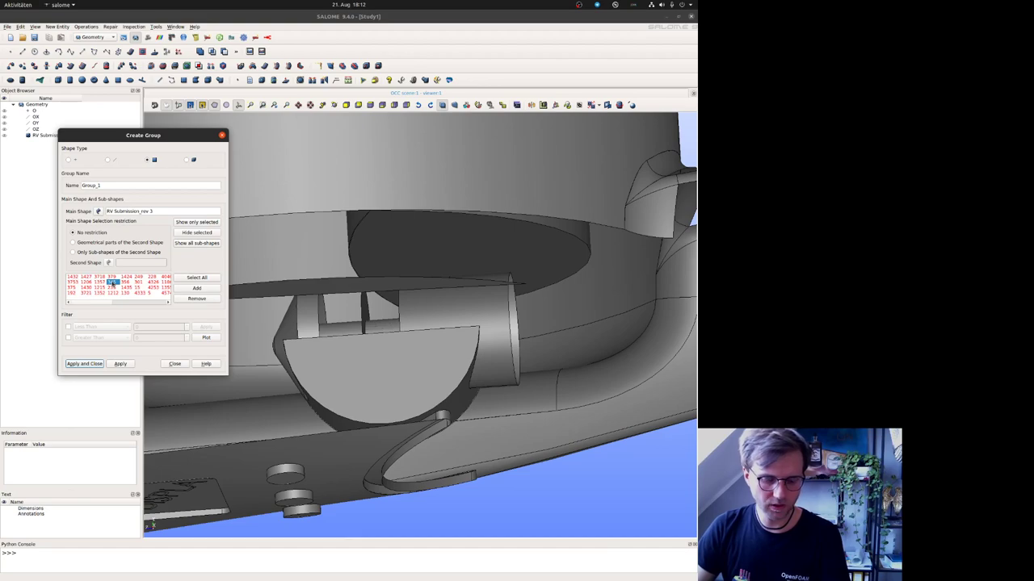
pyautogui.hotkey('ctrl', 'a')
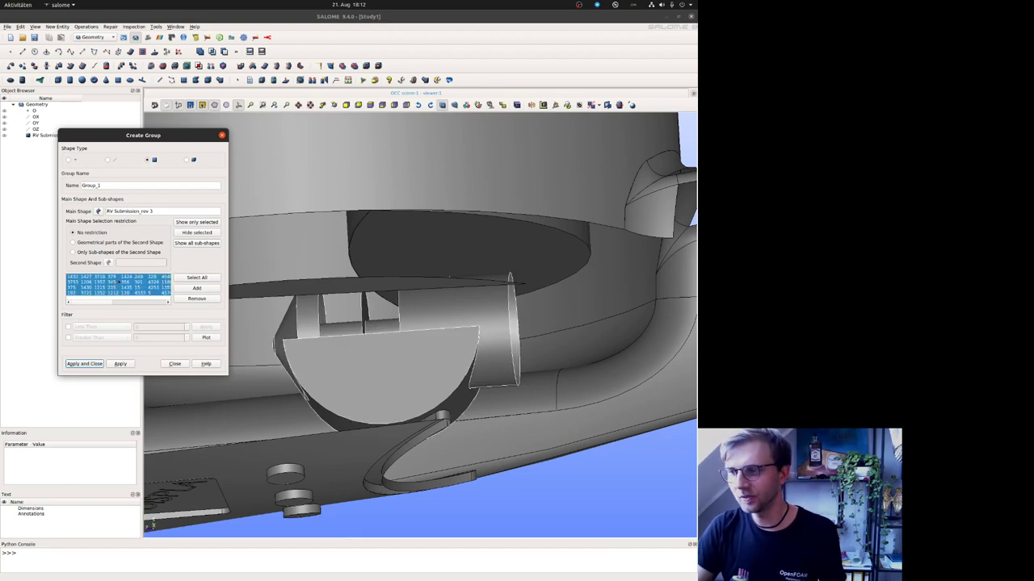
pyautogui.click(197, 225)
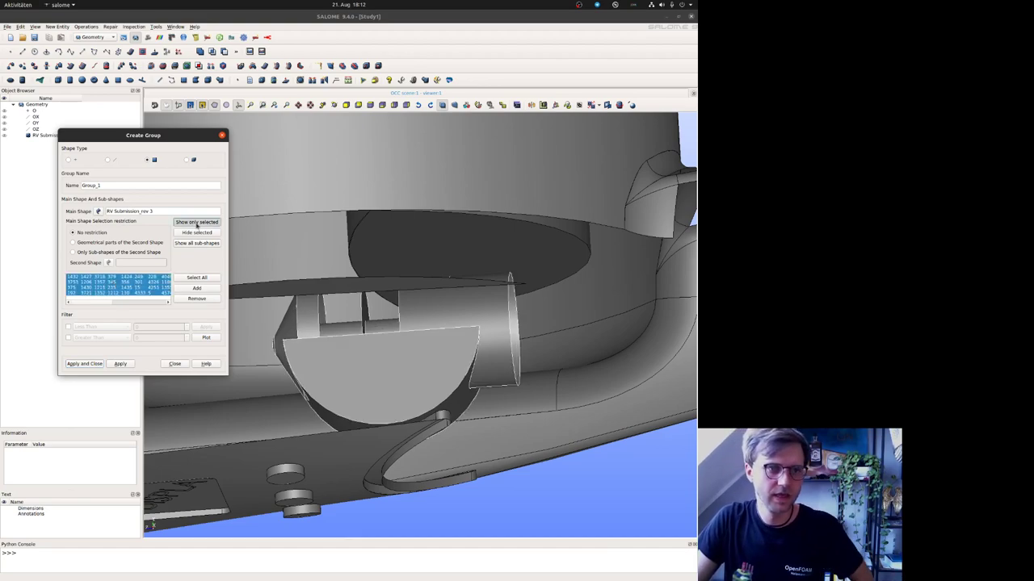
pyautogui.scroll(-5, 505, 279)
pyautogui.keyDown('ctrl'); pyautogui.moveTo(509, 334); pyautogui.dragTo(508, 371, button='right'); pyautogui.keyUp('ctrl')
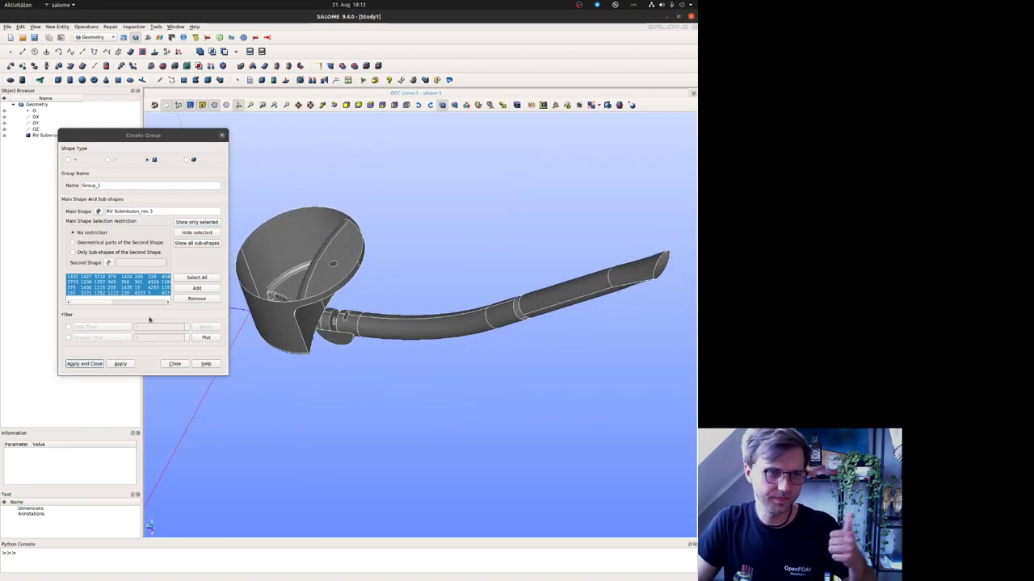
pyautogui.click(86, 363)
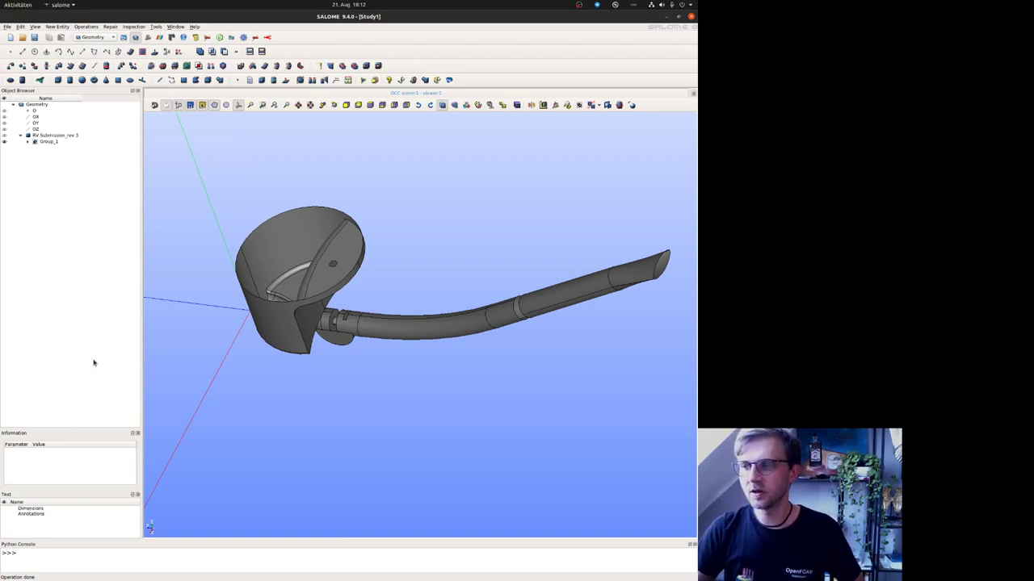
# Step: Examine the grouped inner faces of the bowl and stem from several angles for openings
pyautogui.keyDown('ctrl'); pyautogui.moveTo(441, 326); pyautogui.dragTo(483, 302, button='right'); pyautogui.keyUp('ctrl')
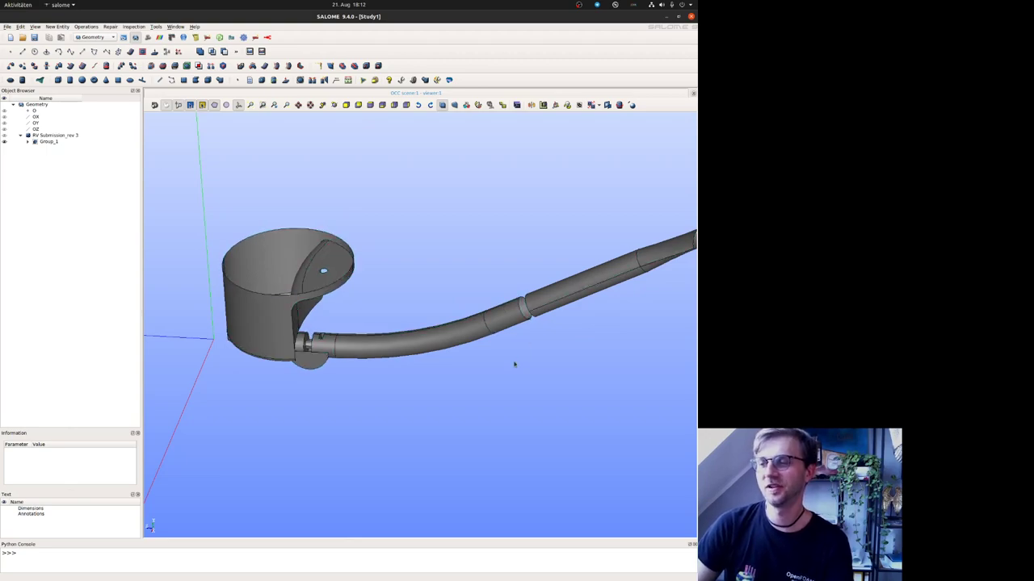
pyautogui.moveTo(432, 393); pyautogui.dragTo(196, 473, button='middle')
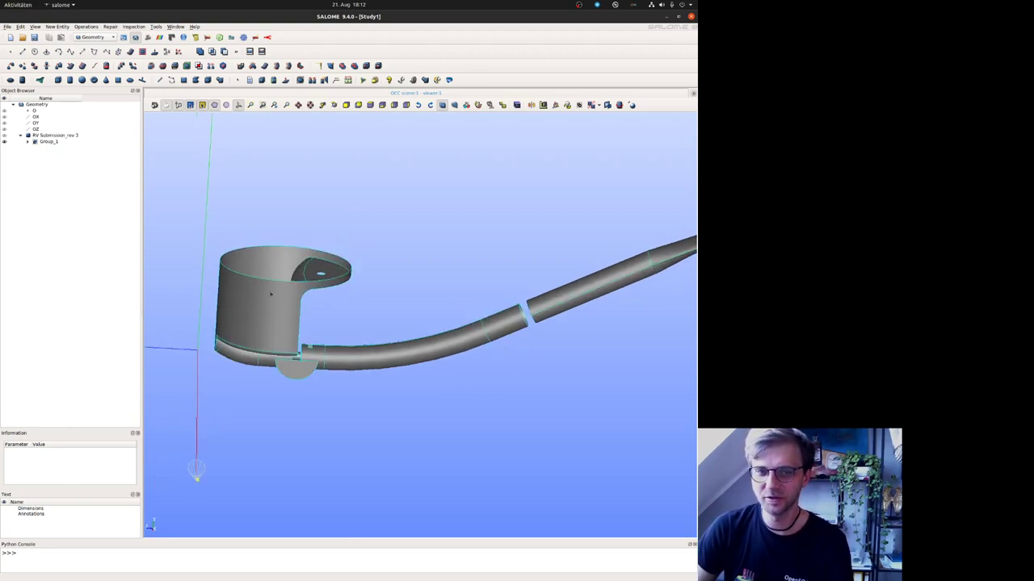
pyautogui.moveTo(275, 293); pyautogui.dragTo(420, 272, button='middle')
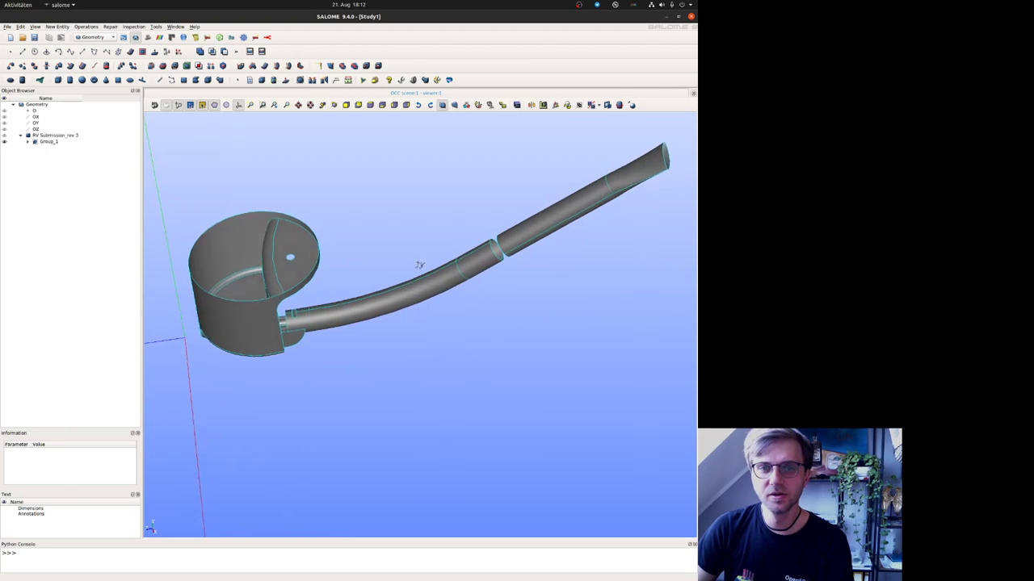
pyautogui.moveTo(296, 276); pyautogui.dragTo(364, 284, button='middle')
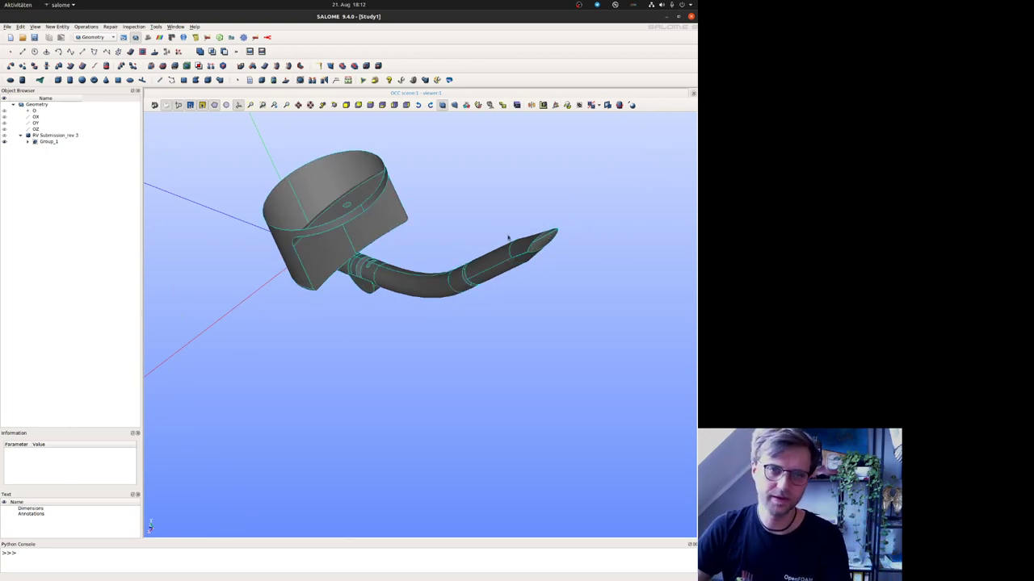
pyautogui.moveTo(481, 231); pyautogui.dragTo(398, 236, button='middle')
pyautogui.scroll(5, 399, 235)
pyautogui.keyDown('ctrl'); pyautogui.moveTo(192, 197); pyautogui.dragTo(186, 187, button='right'); pyautogui.keyUp('ctrl')
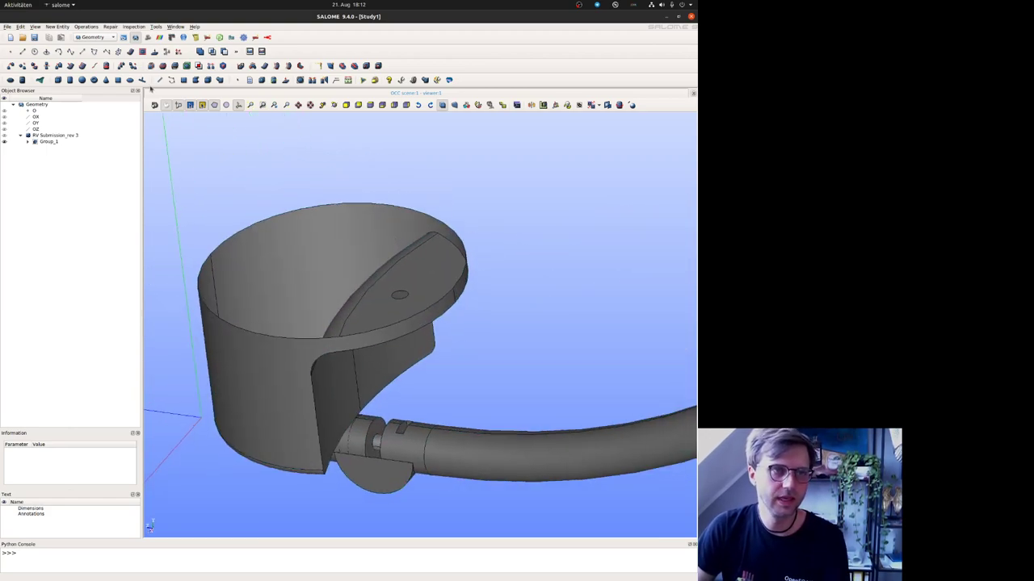
pyautogui.click(143, 51)
pyautogui.press('Escape')
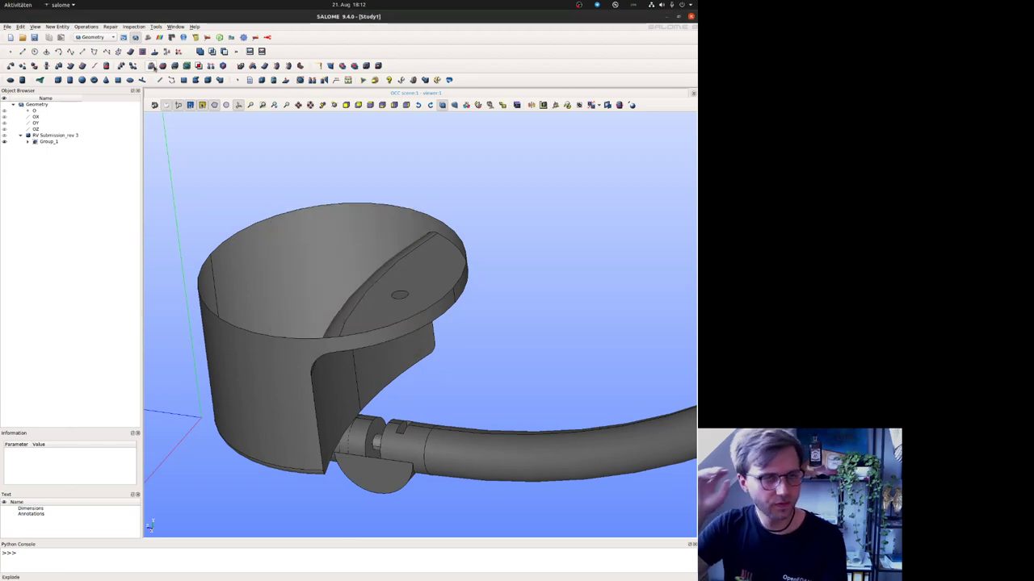
pyautogui.click(151, 66)
pyautogui.moveTo(394, 201); pyautogui.dragTo(626, 159)
pyautogui.click(656, 159)
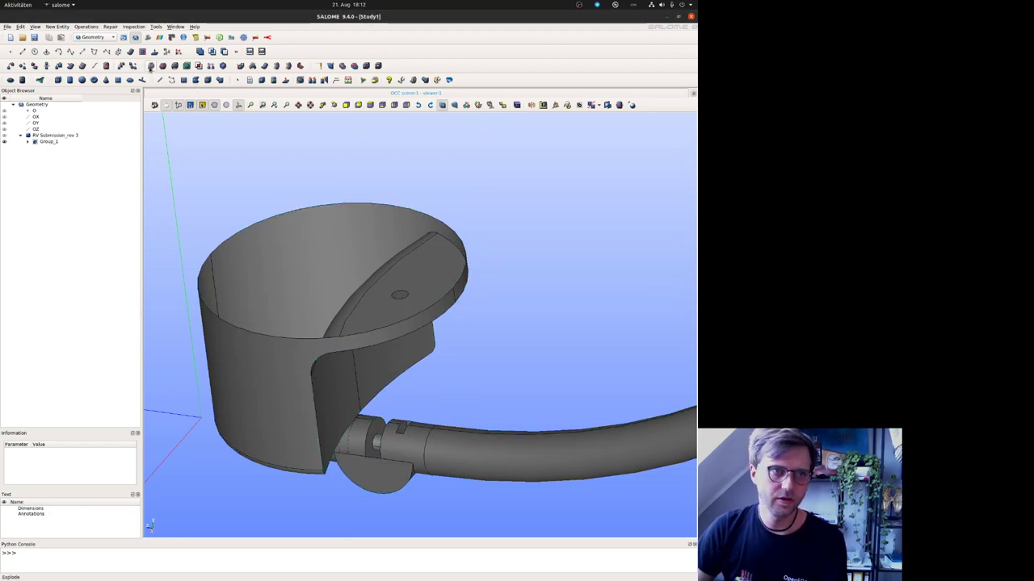
# Step: Explode Group_1 with sub-shape type Edge, extracting only the edges of the small round hole in the bowl's inner ledge
pyautogui.click(151, 68)
pyautogui.moveTo(368, 197); pyautogui.dragTo(593, 158)
pyautogui.click(575, 216)
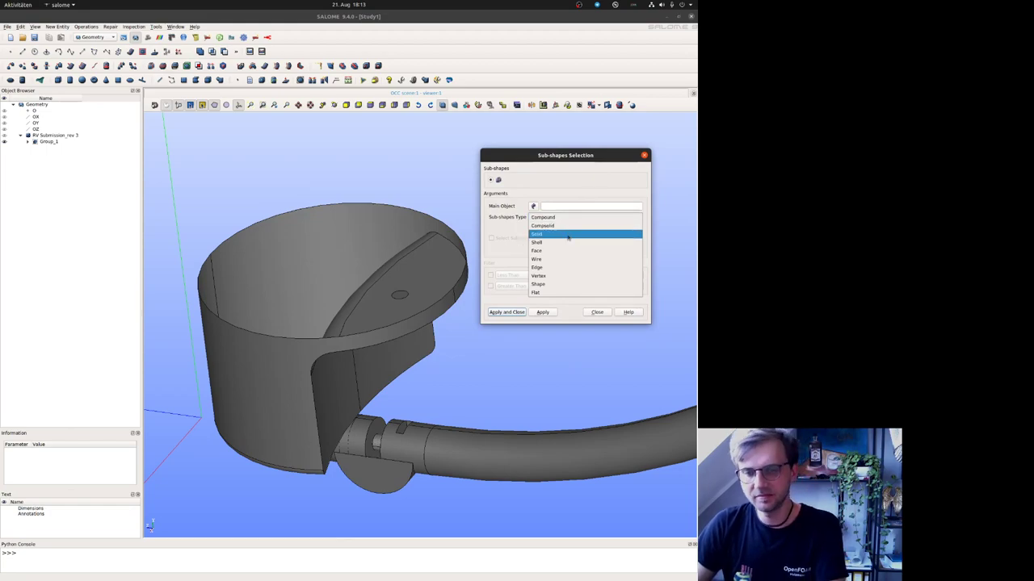
pyautogui.click(538, 267)
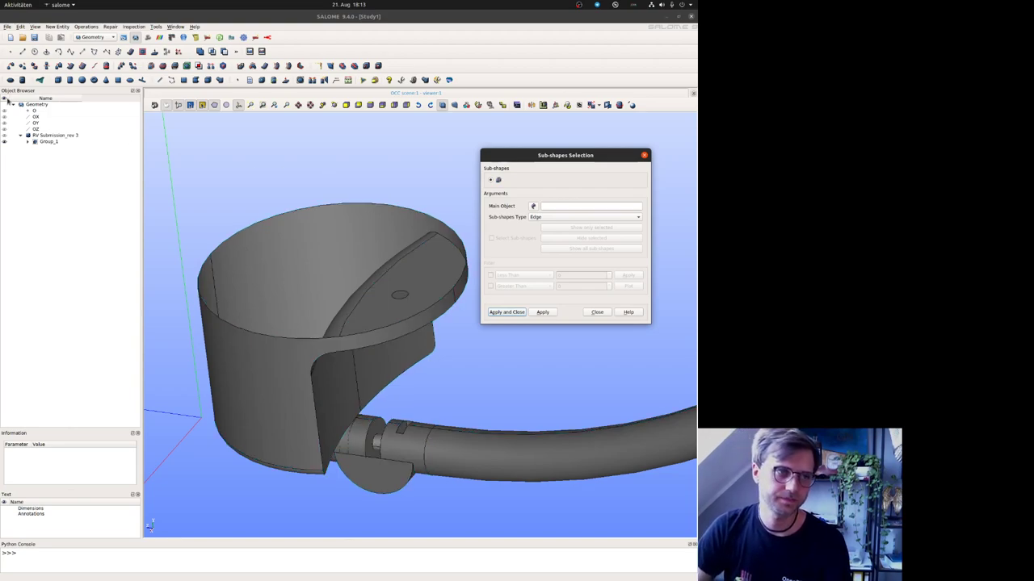
pyautogui.click(71, 142)
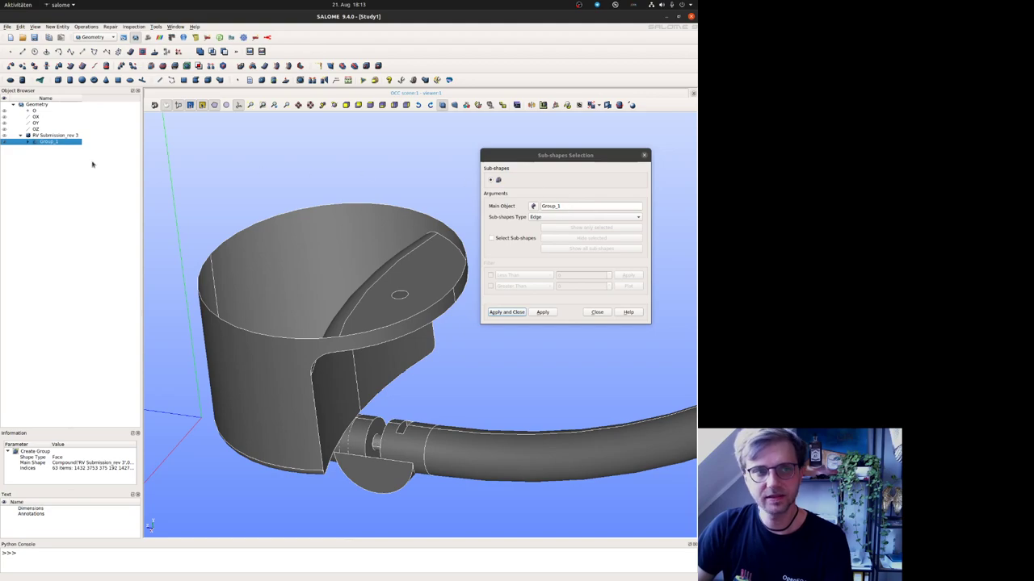
pyautogui.click(517, 239)
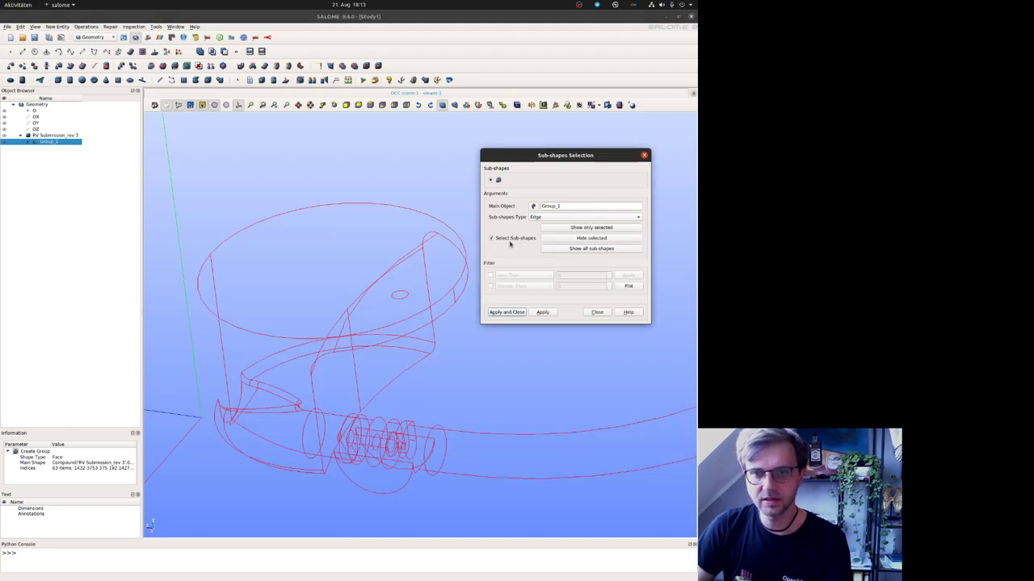
pyautogui.click(396, 292)
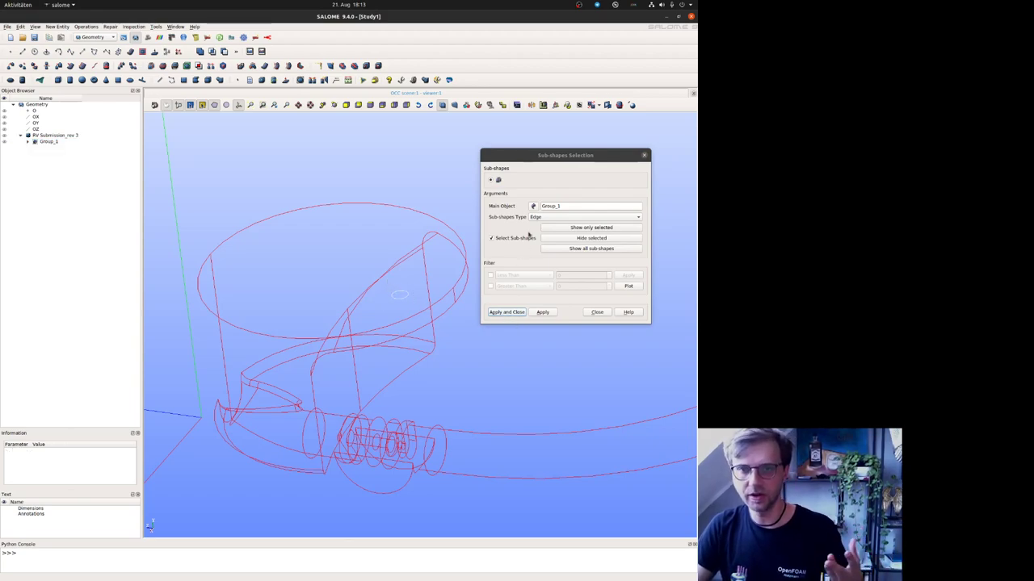
pyautogui.click(509, 312)
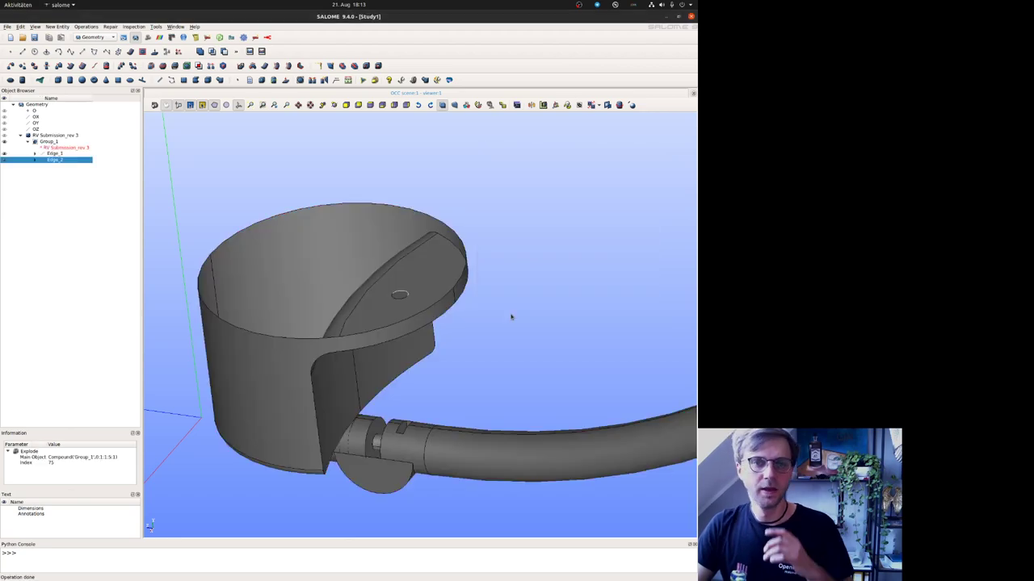
# Step: Build a planar face from the two extracted hole edges with Group_1 hidden, and show the group again
pyautogui.click(4, 142)
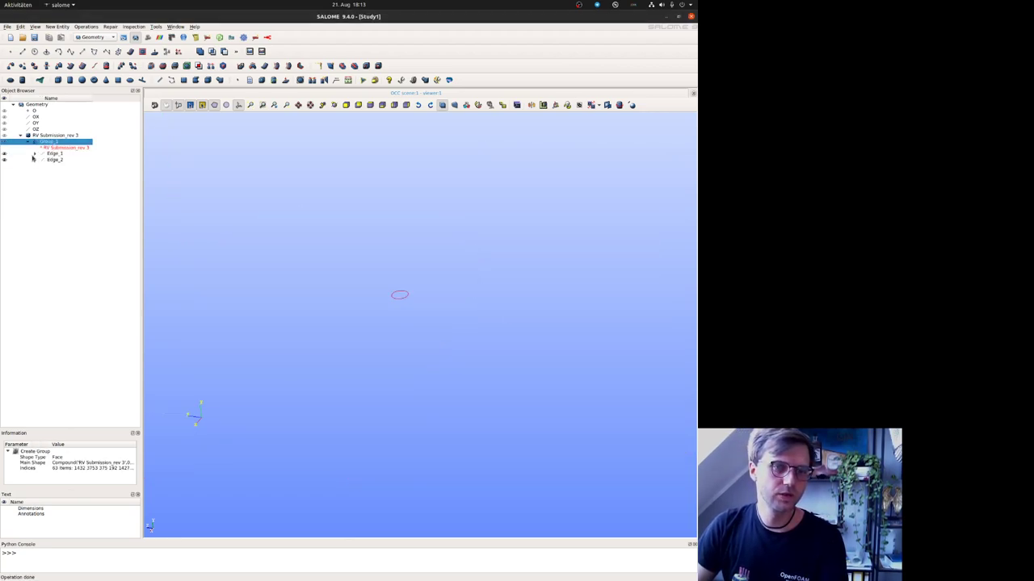
pyautogui.moveTo(471, 327); pyautogui.dragTo(349, 253)
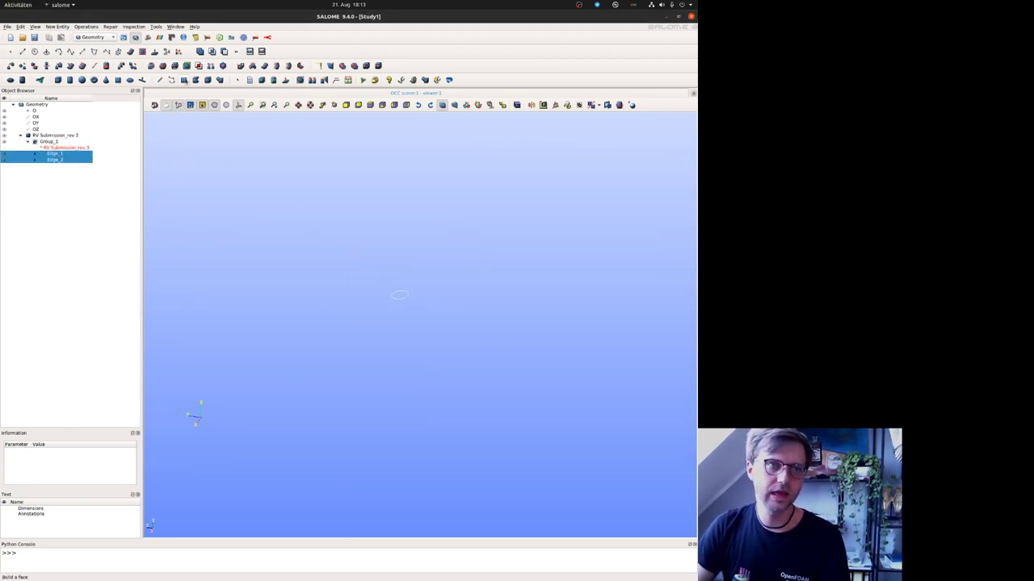
pyautogui.click(184, 80)
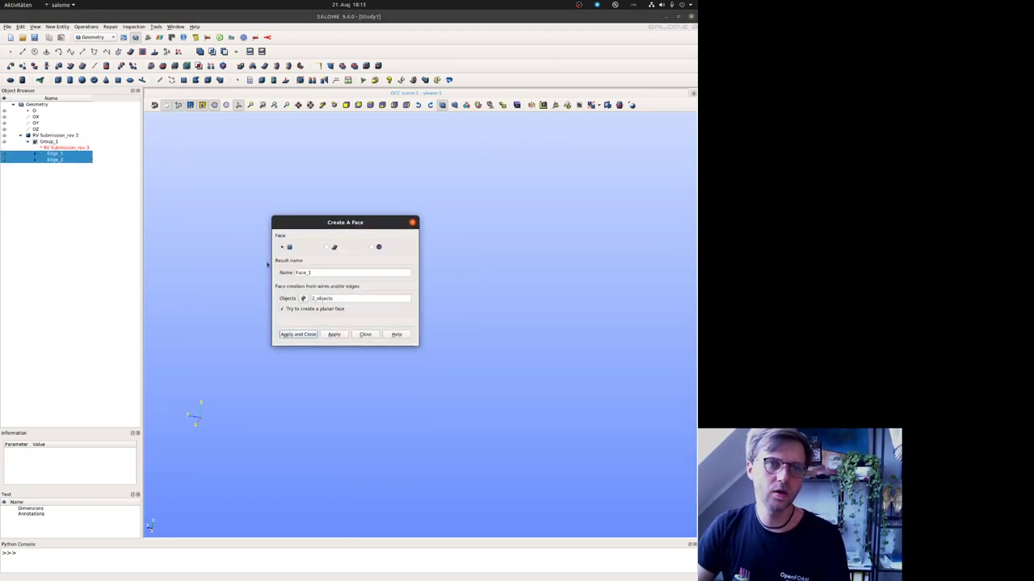
pyautogui.click(300, 334)
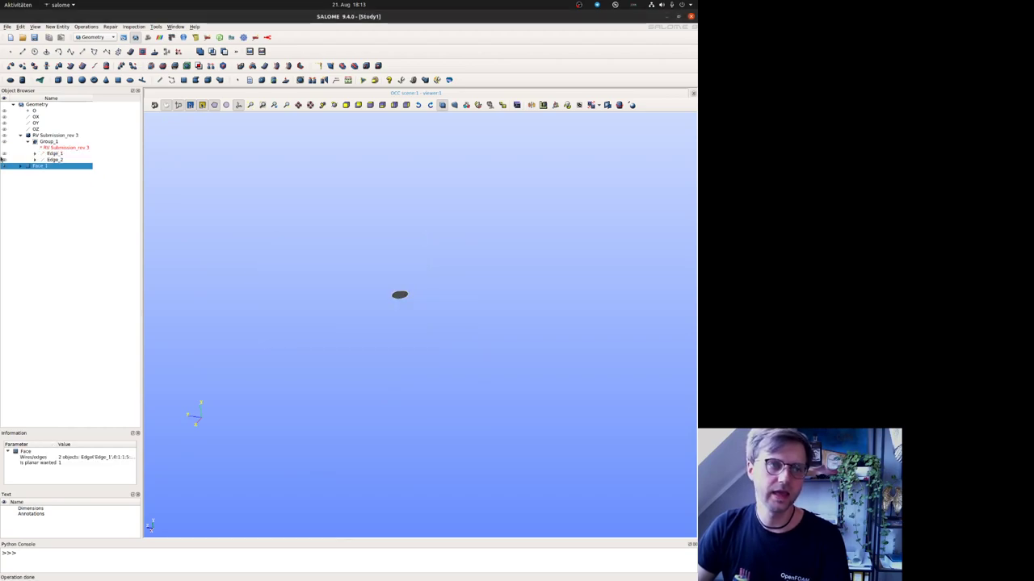
pyautogui.click(5, 143)
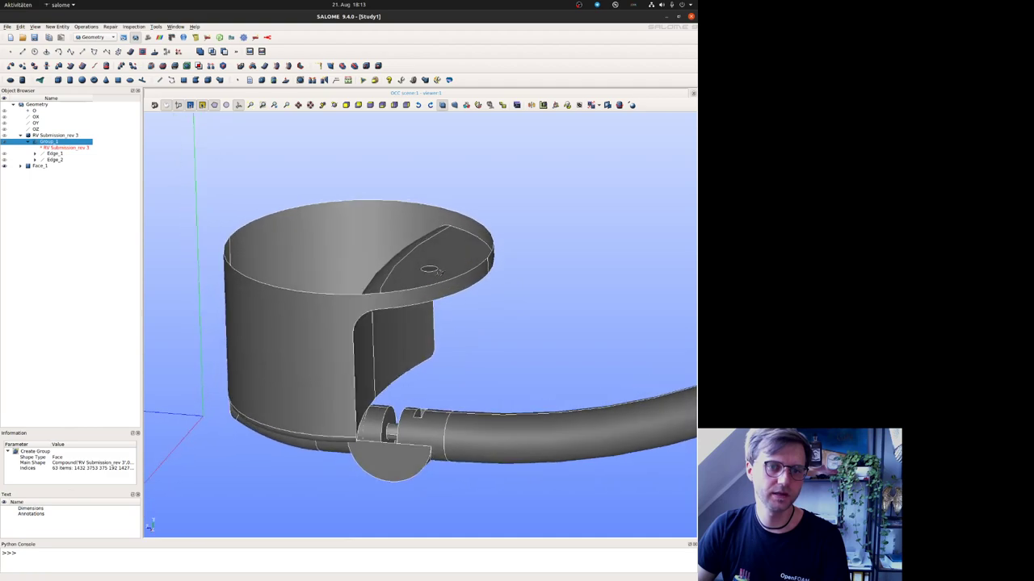
# Step: Close the bowl's open upper rim on Group_1 with Suppress Holes, using the two rim wires as the wires to remove
pyautogui.click(110, 27)
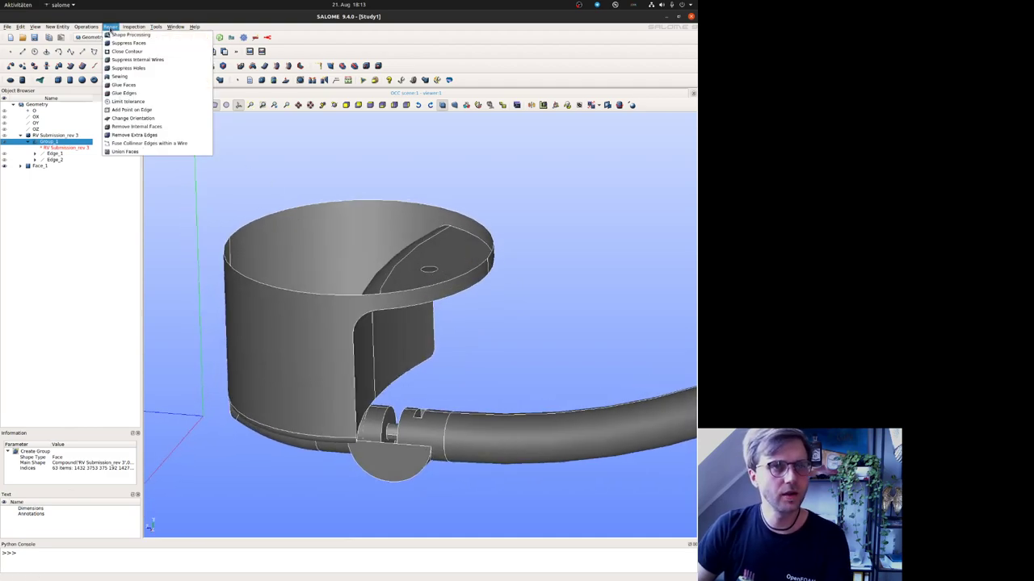
pyautogui.click(128, 68)
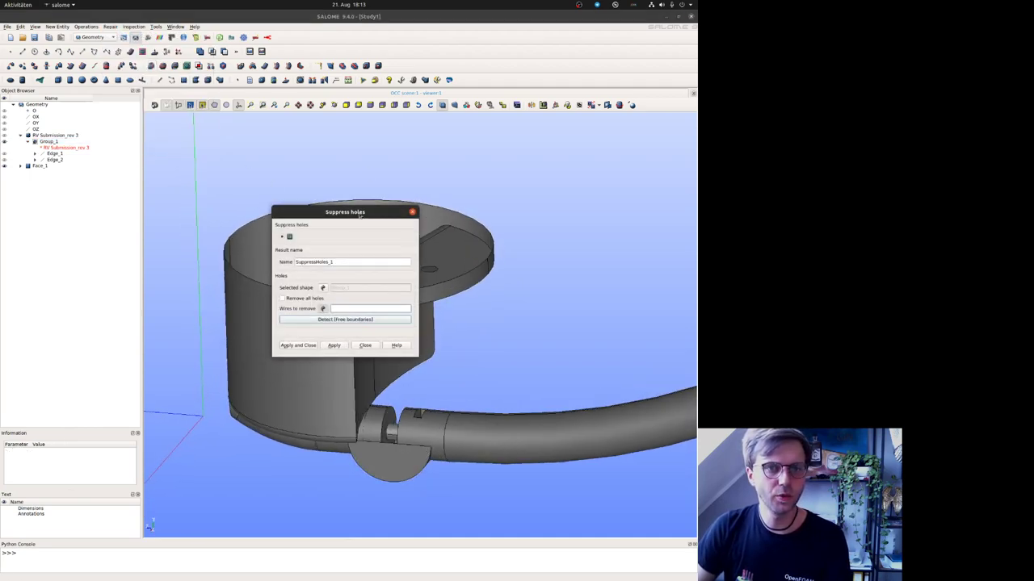
pyautogui.moveTo(360, 213); pyautogui.dragTo(574, 160)
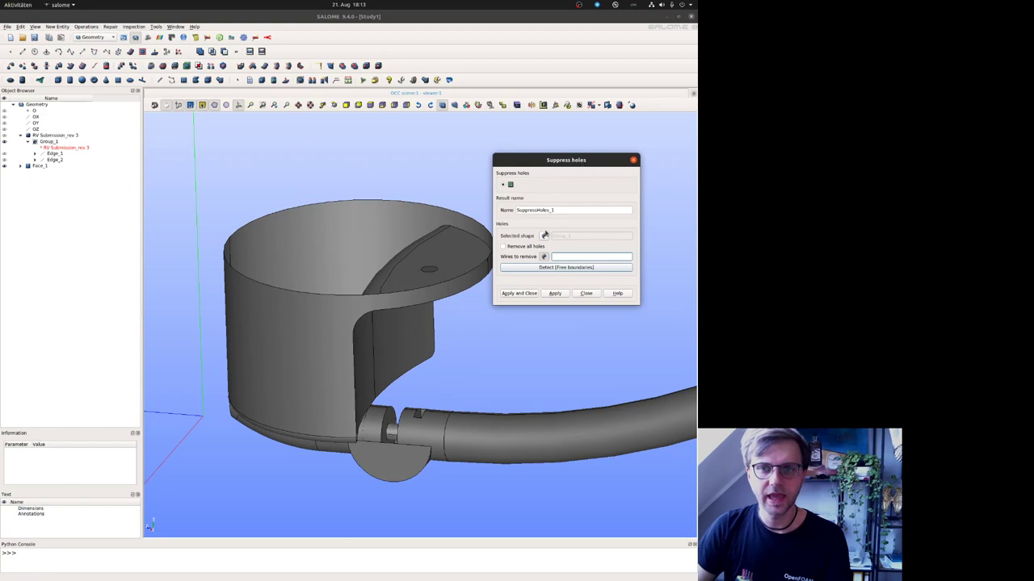
pyautogui.click(488, 257)
pyautogui.keyDown('shift'); pyautogui.click(470, 272); pyautogui.keyUp('shift')
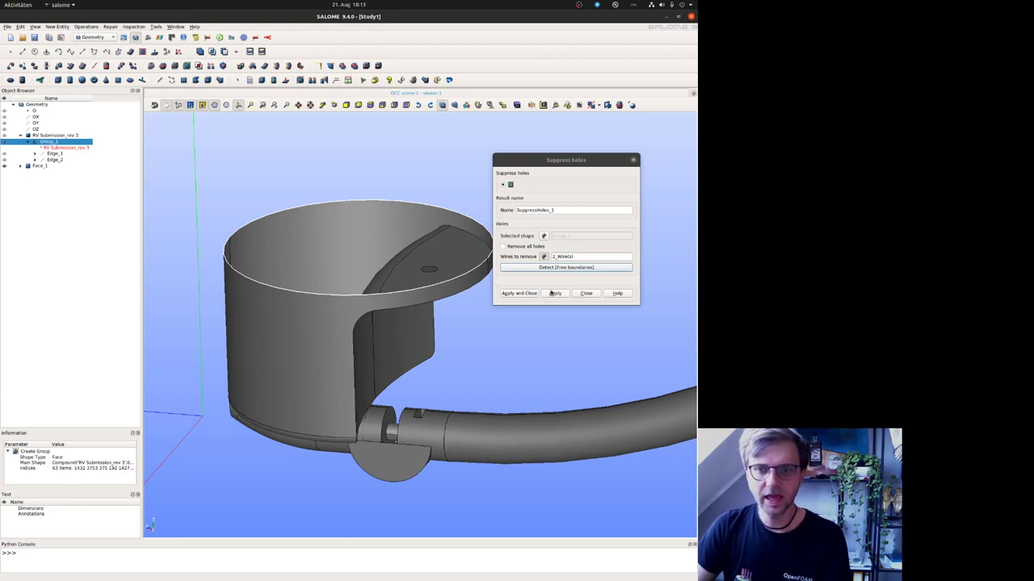
pyautogui.click(554, 293)
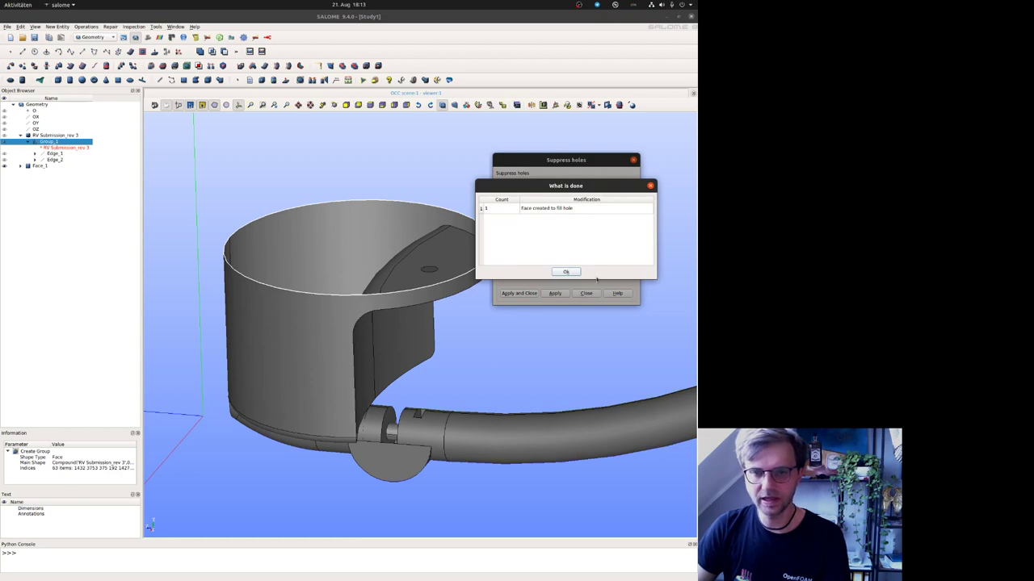
pyautogui.click(568, 272)
# Step: Examine the hole-suppressed shape around the covered bowl rim and the inner ledge from several angles
pyautogui.keyDown('ctrl'); pyautogui.moveTo(508, 353); pyautogui.dragTo(502, 307, button='right'); pyautogui.keyUp('ctrl')
pyautogui.click(121, 250)
pyautogui.keyDown('ctrl'); pyautogui.moveTo(449, 331); pyautogui.dragTo(563, 259, button='right'); pyautogui.keyUp('ctrl')
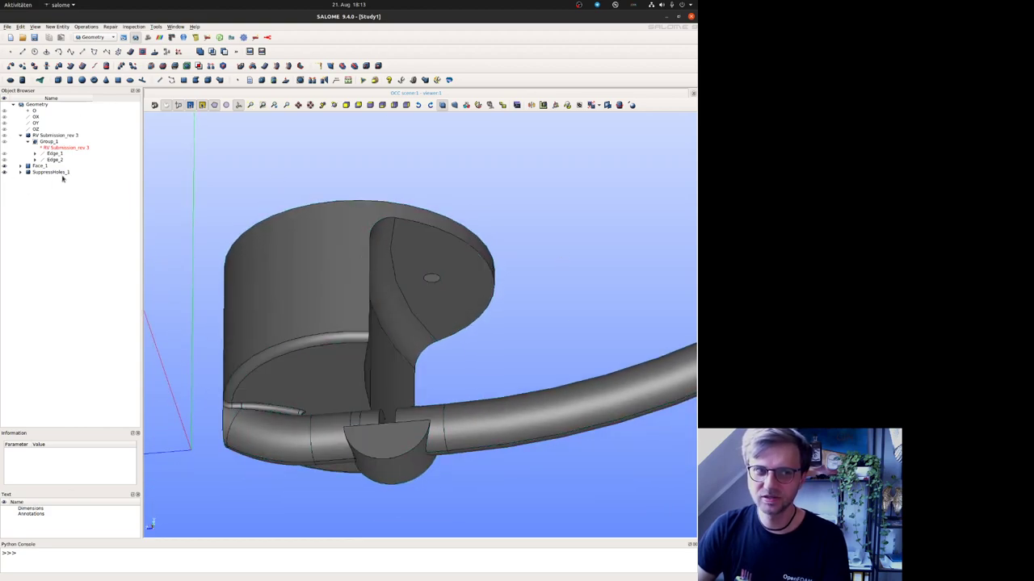
pyautogui.click(61, 172)
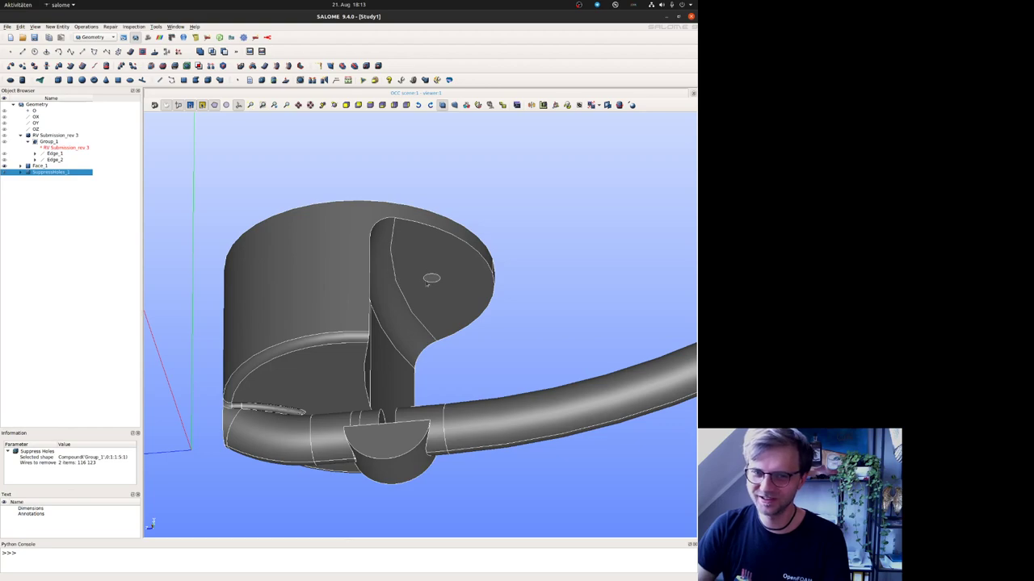
pyautogui.moveTo(570, 273)
pyautogui.keyDown('ctrl'); pyautogui.mouseDown(button='right')
pyautogui.moveTo(581, 258)
pyautogui.moveTo(569, 264)
pyautogui.mouseUp(button='right'); pyautogui.keyUp('ctrl')
pyautogui.keyDown('ctrl'); pyautogui.moveTo(517, 388); pyautogui.dragTo(403, 373, button='right'); pyautogui.keyUp('ctrl')
pyautogui.scroll(-8, 413, 360)
# Step: Check Face_1 in the ledge hole against SuppressHoles_1 by toggling that shape's visibility and selecting both objects
pyautogui.click(6, 173)
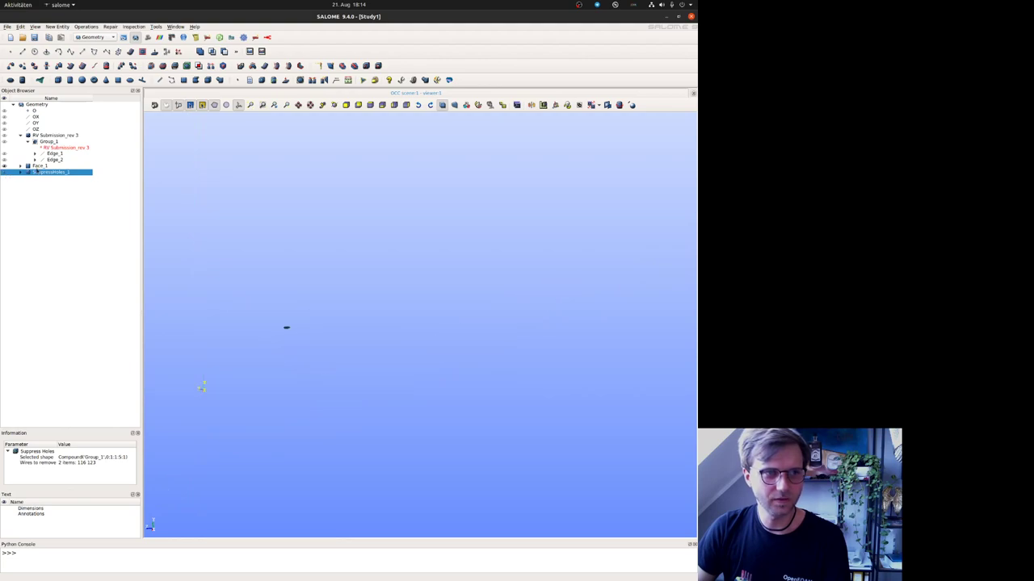
pyautogui.click(39, 167)
pyautogui.keyDown('shift'); pyautogui.click(42, 173); pyautogui.keyUp('shift')
pyautogui.click(5, 173)
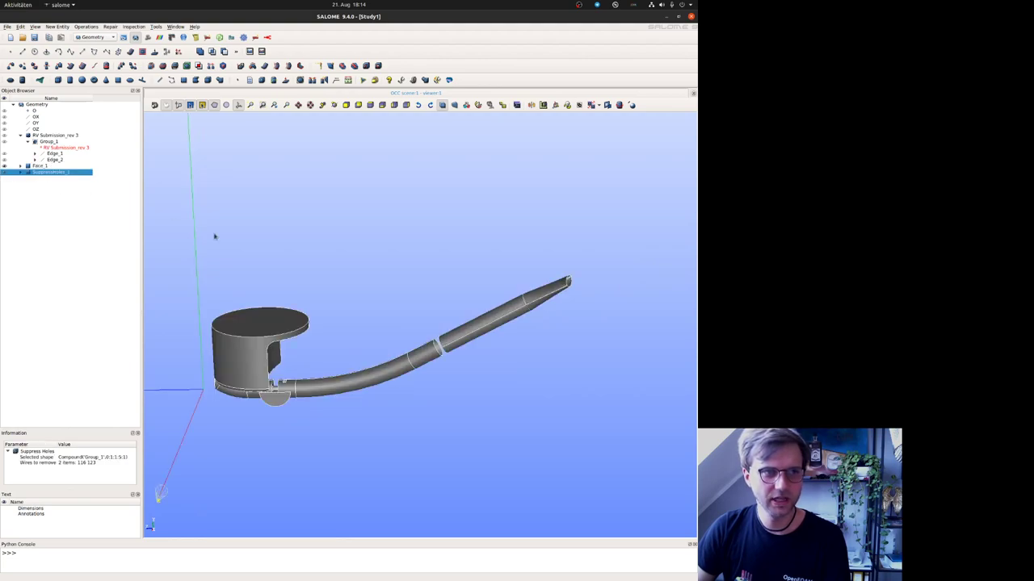
pyautogui.keyDown('ctrl'); pyautogui.moveTo(248, 250); pyautogui.dragTo(220, 188, button='right'); pyautogui.keyUp('ctrl')
pyautogui.scroll(8, 290, 340)
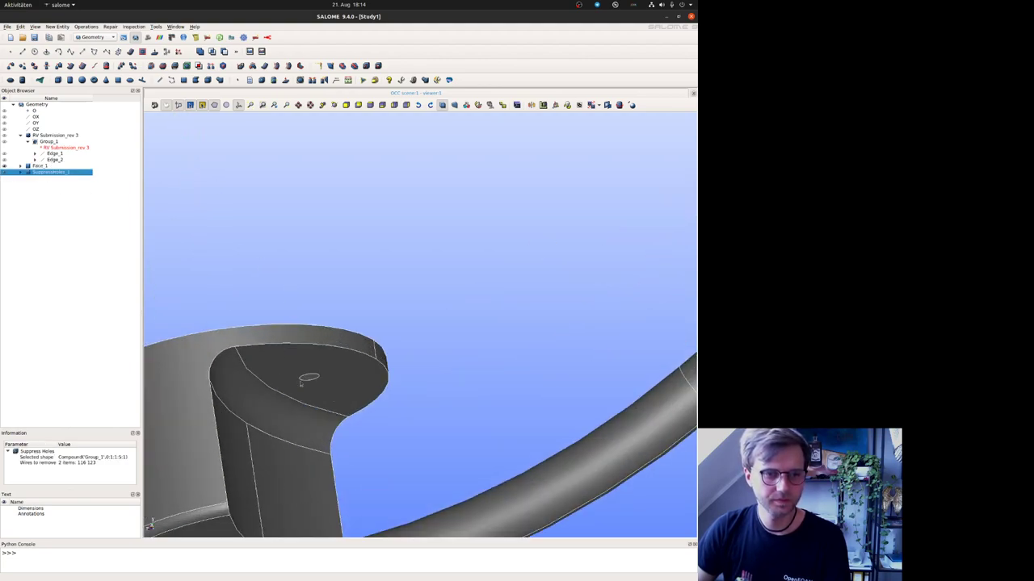
pyautogui.keyDown('ctrl'); pyautogui.moveTo(301, 397); pyautogui.dragTo(332, 277, button='middle'); pyautogui.keyUp('ctrl')
pyautogui.click(336, 252)
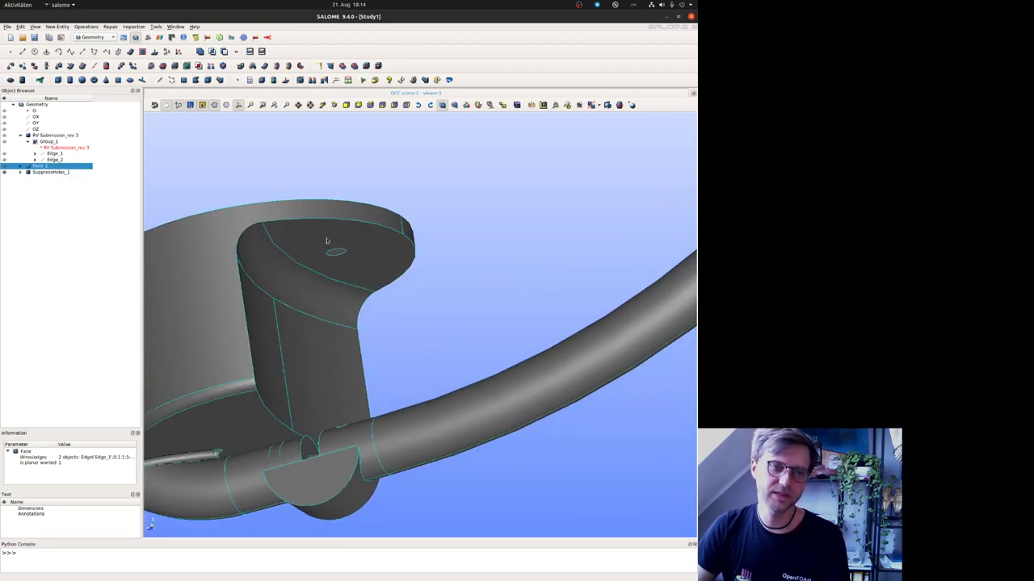
pyautogui.click(326, 240)
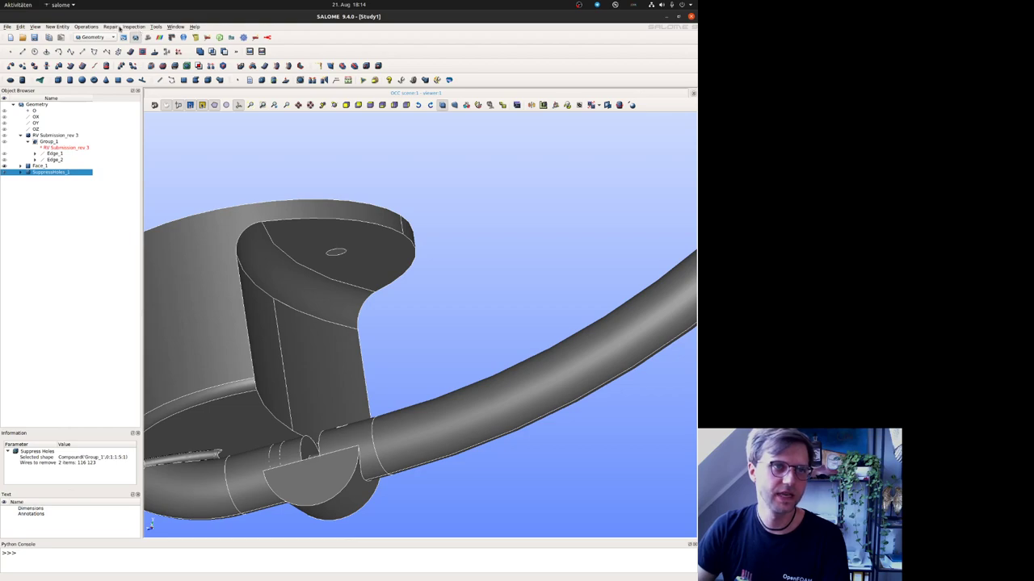
# Step: Fuse SuppressHoles_1 with Face_1, with self-intersection detection turned off and extra edges removed
pyautogui.click(200, 51)
pyautogui.moveTo(360, 216); pyautogui.dragTo(561, 156)
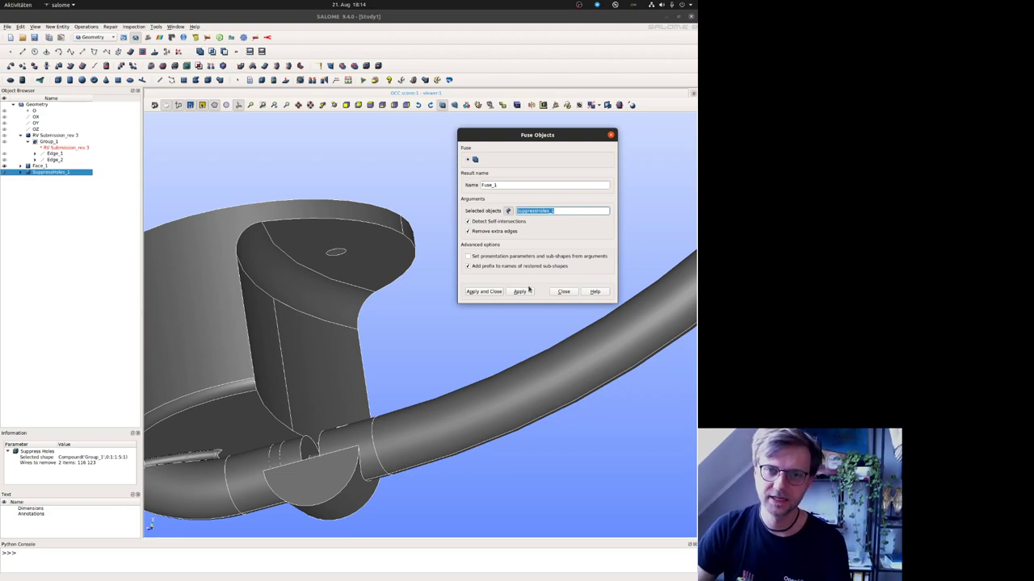
pyautogui.click(487, 293)
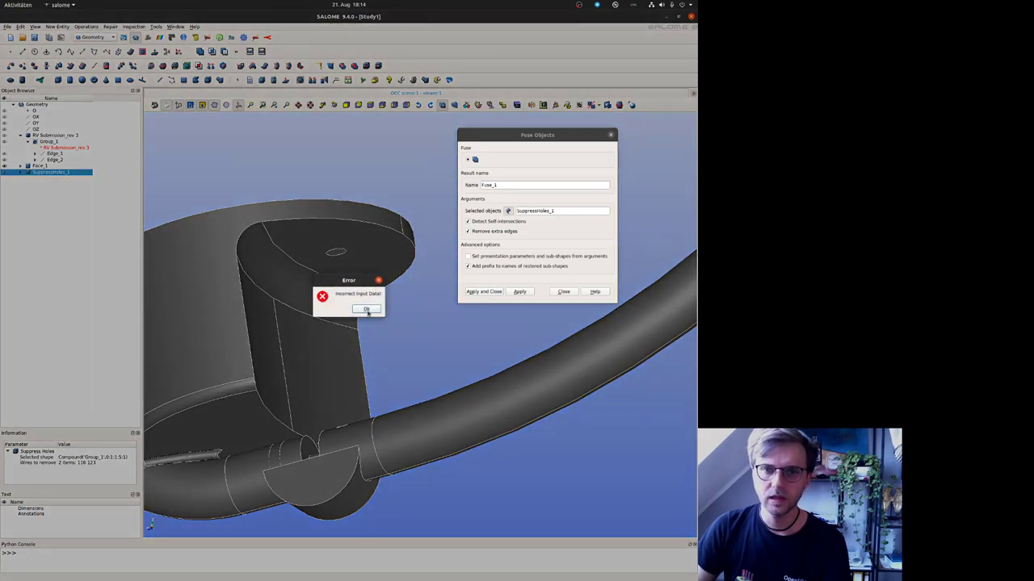
pyautogui.click(366, 310)
pyautogui.keyDown('ctrl'); pyautogui.click(45, 165); pyautogui.keyUp('ctrl')
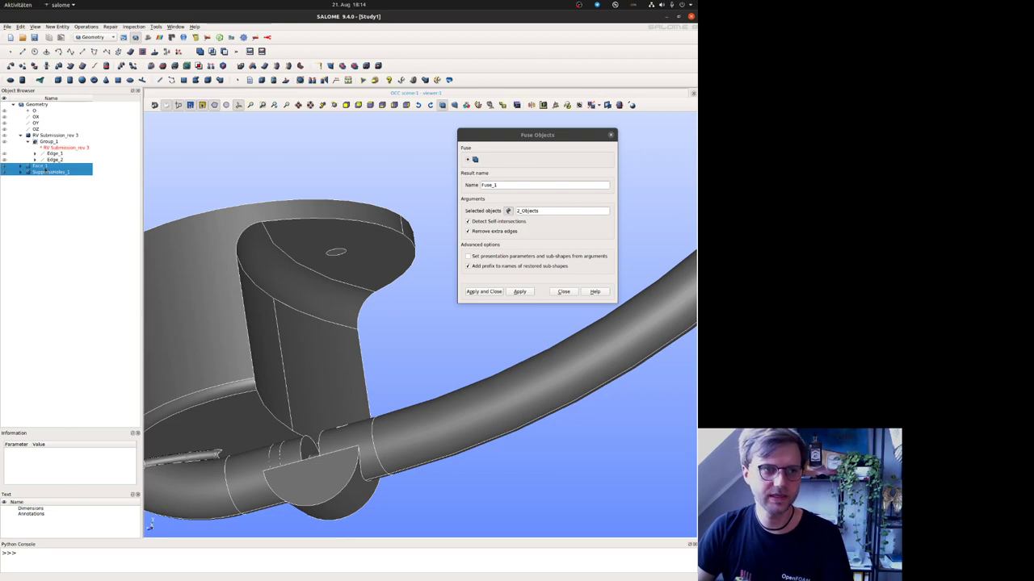
pyautogui.click(489, 291)
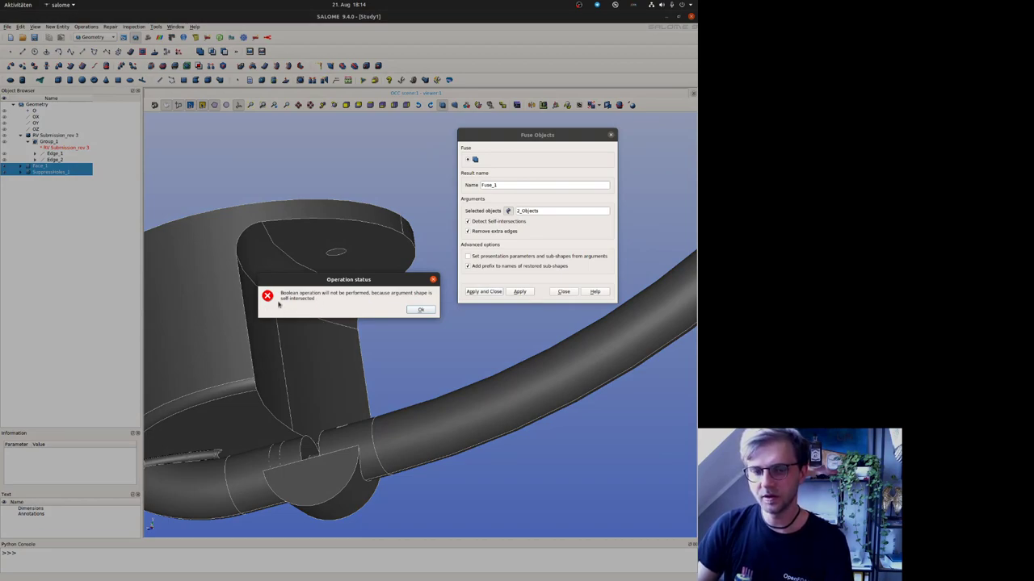
pyautogui.click(420, 311)
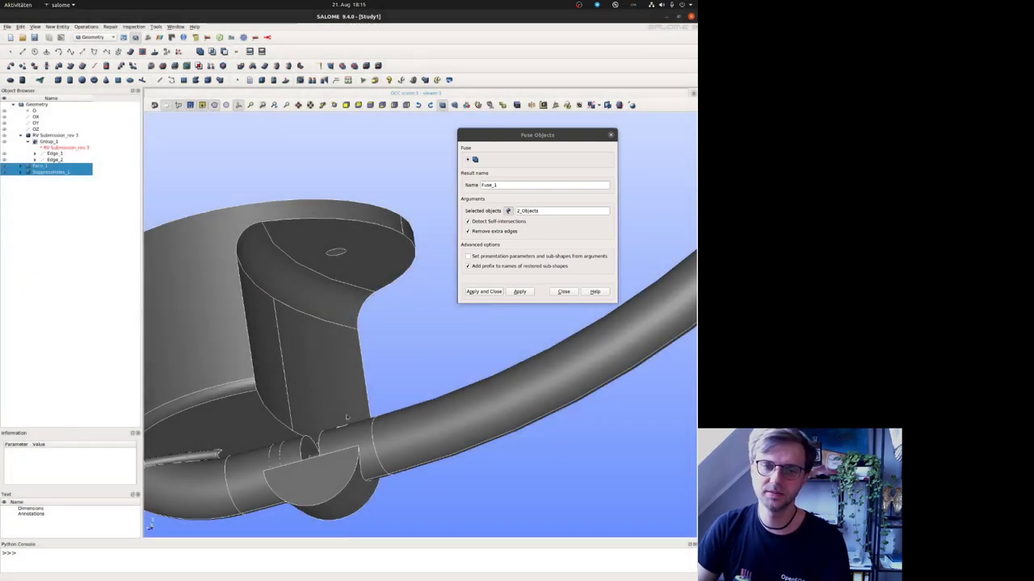
pyautogui.click(483, 294)
# Step: Examine the fused bowl and stem from several angles and compare Fuse_1 with SuppressHoles_1 by toggling their visibility
pyautogui.moveTo(482, 296)
pyautogui.keyDown('ctrl'); pyautogui.mouseDown(button='right')
pyautogui.moveTo(473, 323)
pyautogui.moveTo(492, 294)
pyautogui.mouseUp(button='right'); pyautogui.keyUp('ctrl')
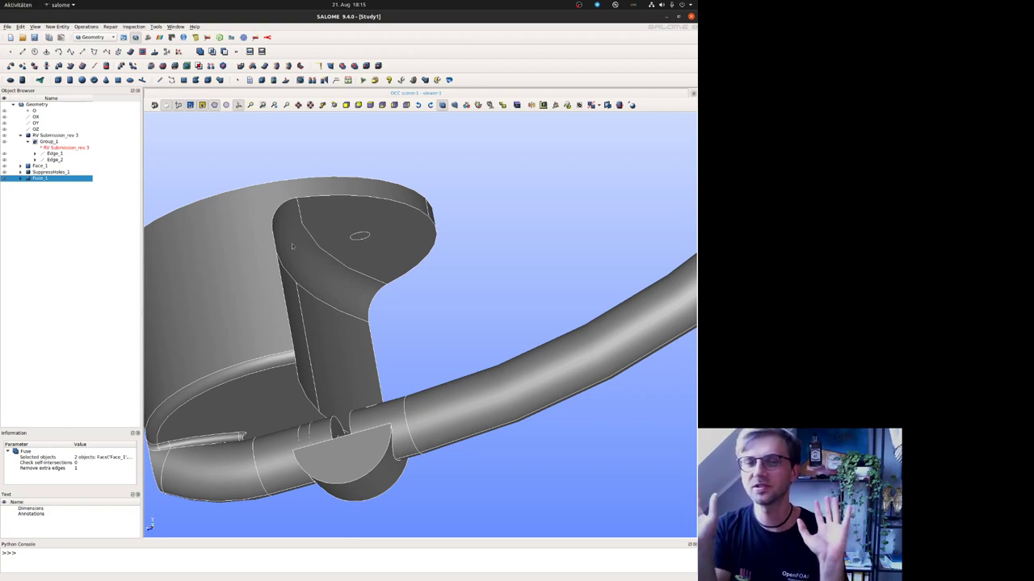
pyautogui.keyDown('ctrl'); pyautogui.moveTo(311, 225); pyautogui.dragTo(316, 311, button='right'); pyautogui.keyUp('ctrl')
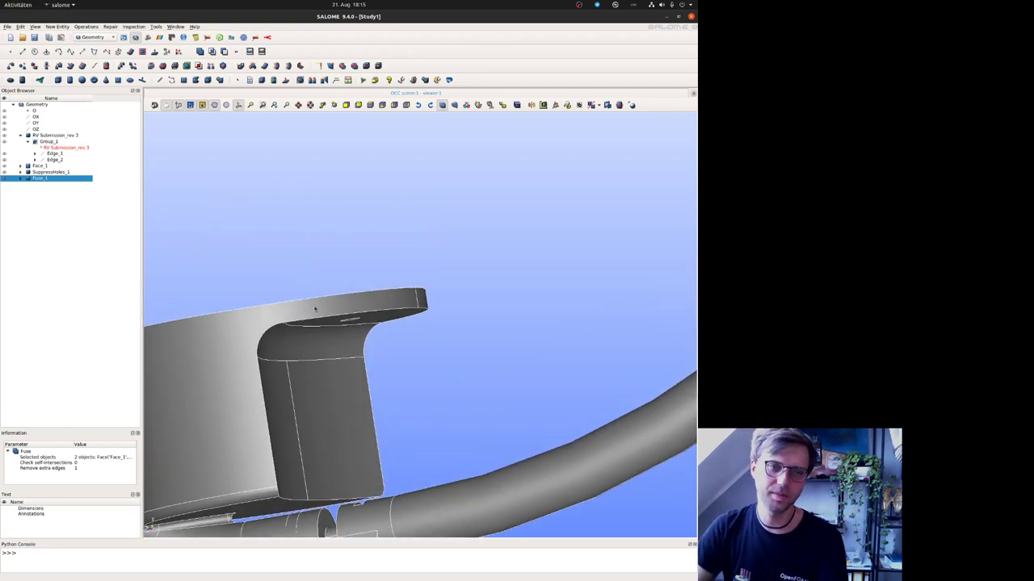
pyautogui.keyDown('ctrl'); pyautogui.moveTo(438, 300); pyautogui.dragTo(567, 129, button='middle'); pyautogui.keyUp('ctrl')
pyautogui.keyDown('ctrl'); pyautogui.moveTo(301, 277); pyautogui.dragTo(267, 301, button='right'); pyautogui.keyUp('ctrl')
pyautogui.moveTo(268, 301); pyautogui.dragTo(240, 226, button='middle')
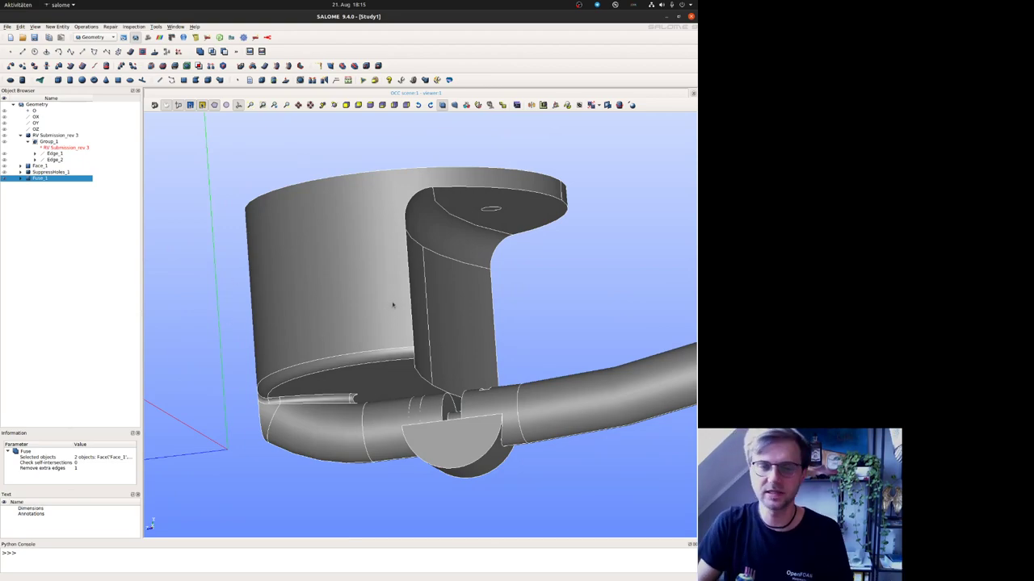
pyautogui.click(5, 173)
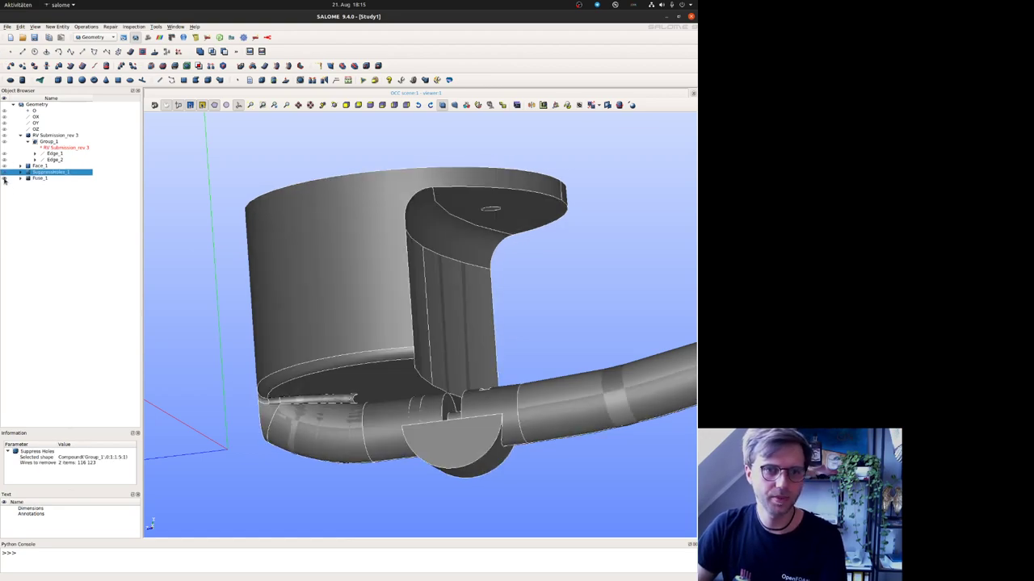
pyautogui.click(5, 179)
pyautogui.click(5, 173)
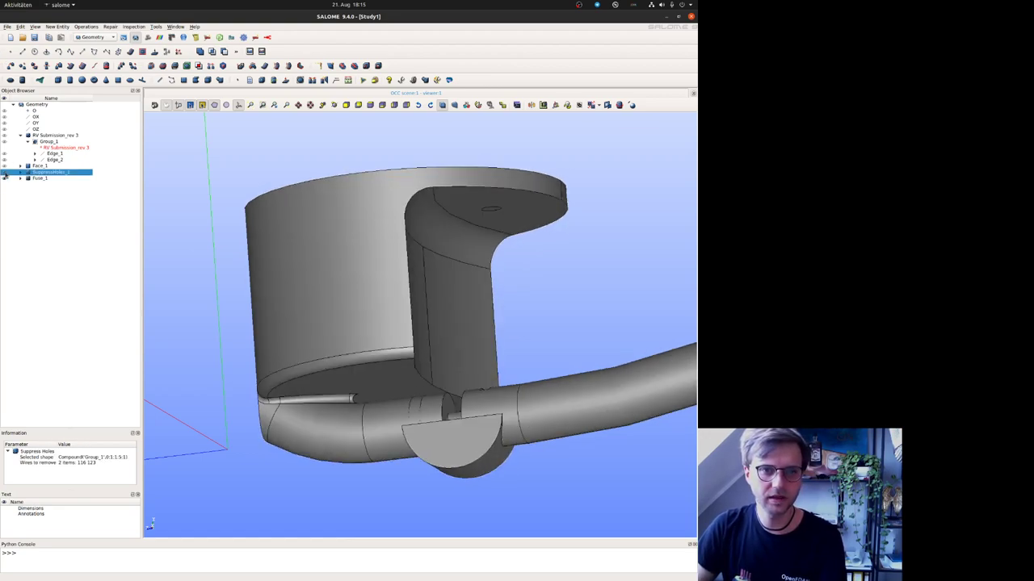
pyautogui.click(5, 180)
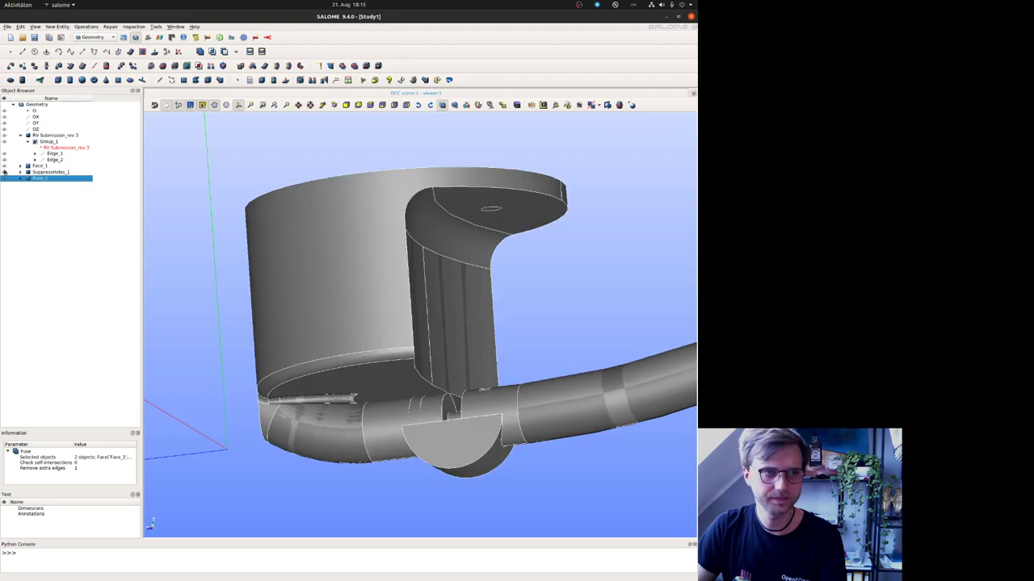
pyautogui.click(5, 173)
pyautogui.scroll(-3, 477, 261)
pyautogui.moveTo(477, 261); pyautogui.dragTo(448, 317, button='middle')
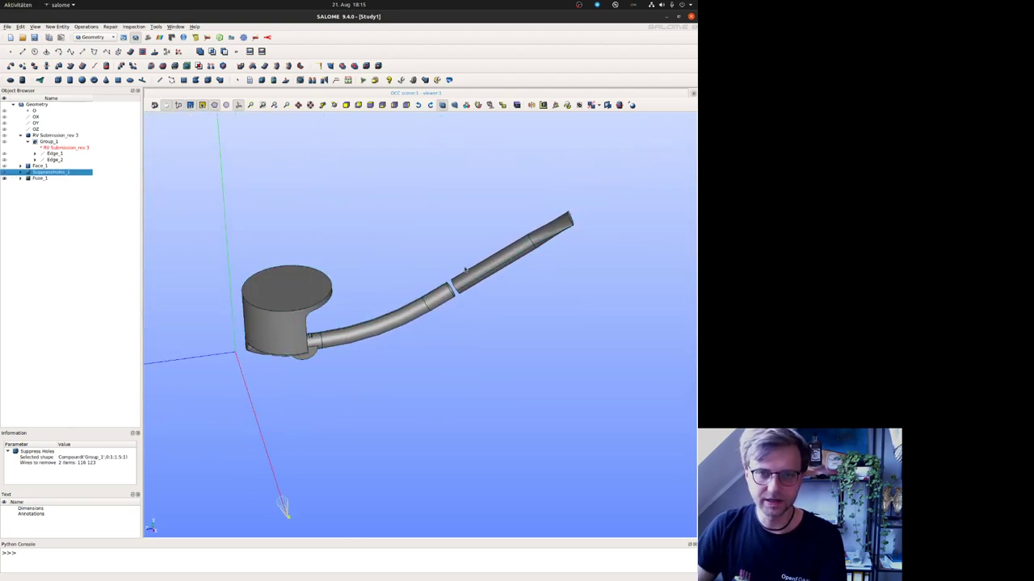
pyautogui.scroll(5, 451, 288)
pyautogui.moveTo(186, 378)
pyautogui.keyDown('ctrl'); pyautogui.mouseDown(button='middle')
pyautogui.moveTo(416, 298)
pyautogui.moveTo(387, 342)
pyautogui.mouseUp(button='middle'); pyautogui.keyUp('ctrl')
# Step: Start a new group on Fuse_1 with shape type Face and collect all of its faces in the list
pyautogui.click(44, 178)
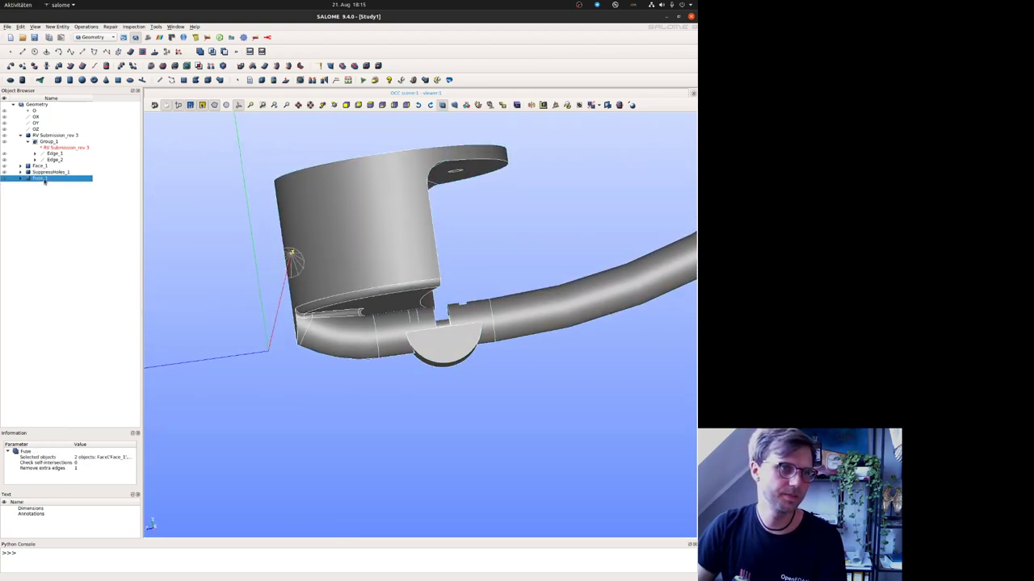
pyautogui.rightClick(44, 181)
pyautogui.click(79, 204)
pyautogui.moveTo(321, 165); pyautogui.dragTo(112, 195)
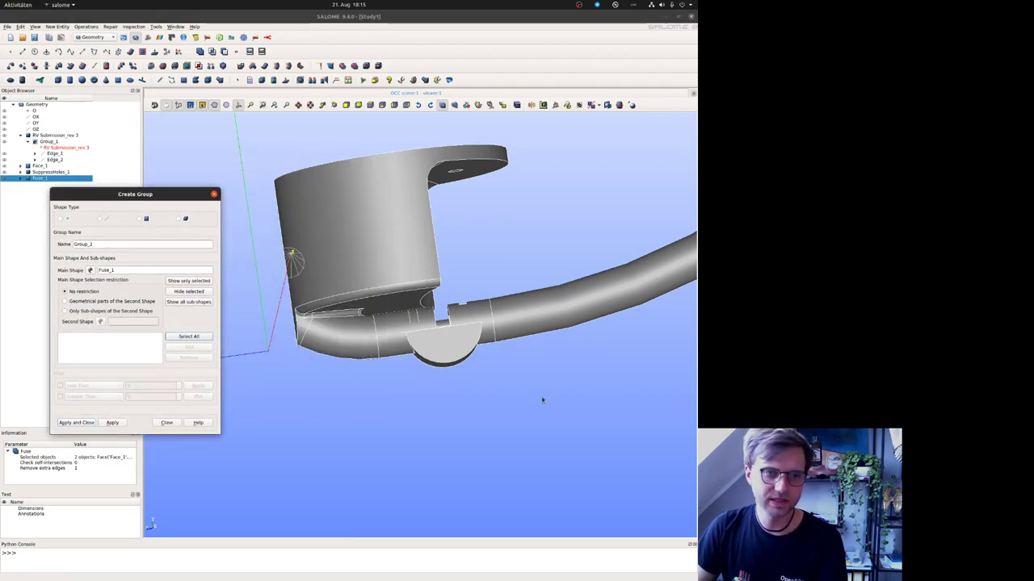
pyautogui.click(140, 220)
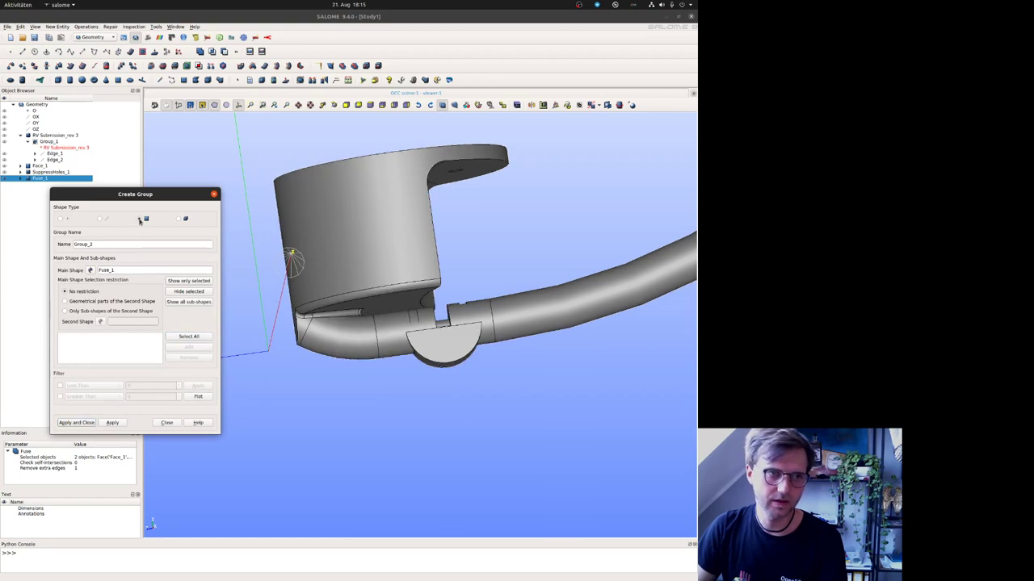
pyautogui.click(193, 336)
# Step: Select a face at the half-disc and the two adjoining outer tube faces at the stem joint, and hide them
pyautogui.click(429, 343)
pyautogui.scroll(5, 433, 388)
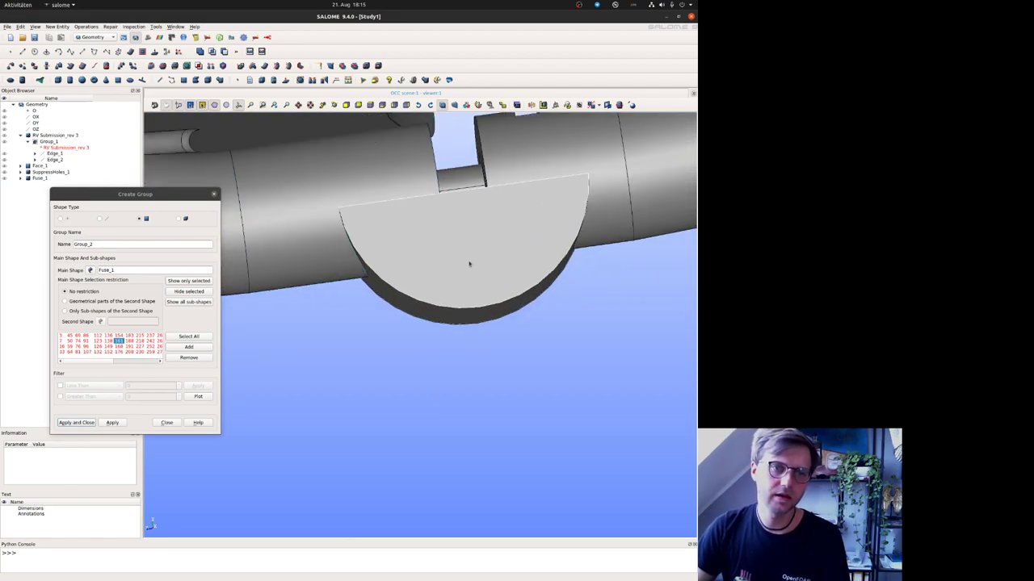
pyautogui.keyDown('shift'); pyautogui.click(273, 224); pyautogui.keyUp('shift')
pyautogui.keyDown('shift'); pyautogui.click(544, 143); pyautogui.keyUp('shift')
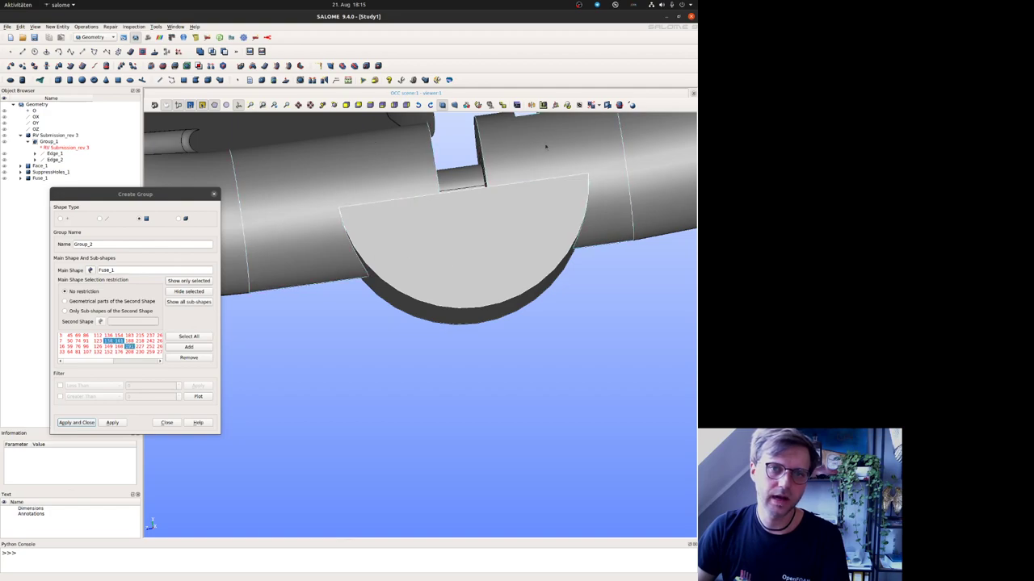
pyautogui.click(196, 293)
# Step: Examine the exposed internal parts of the stem joint from several angles for faces that do not bound the fluid
pyautogui.keyDown('ctrl'); pyautogui.moveTo(392, 294); pyautogui.dragTo(347, 302, button='right'); pyautogui.keyUp('ctrl')
pyautogui.scroll(5, 339, 181)
pyautogui.keyDown('ctrl'); pyautogui.moveTo(380, 216); pyautogui.dragTo(283, 231, button='right'); pyautogui.keyUp('ctrl')
pyautogui.keyDown('ctrl'); pyautogui.moveTo(514, 200); pyautogui.dragTo(399, 176, button='right'); pyautogui.keyUp('ctrl')
pyautogui.scroll(-8, 399, 177)
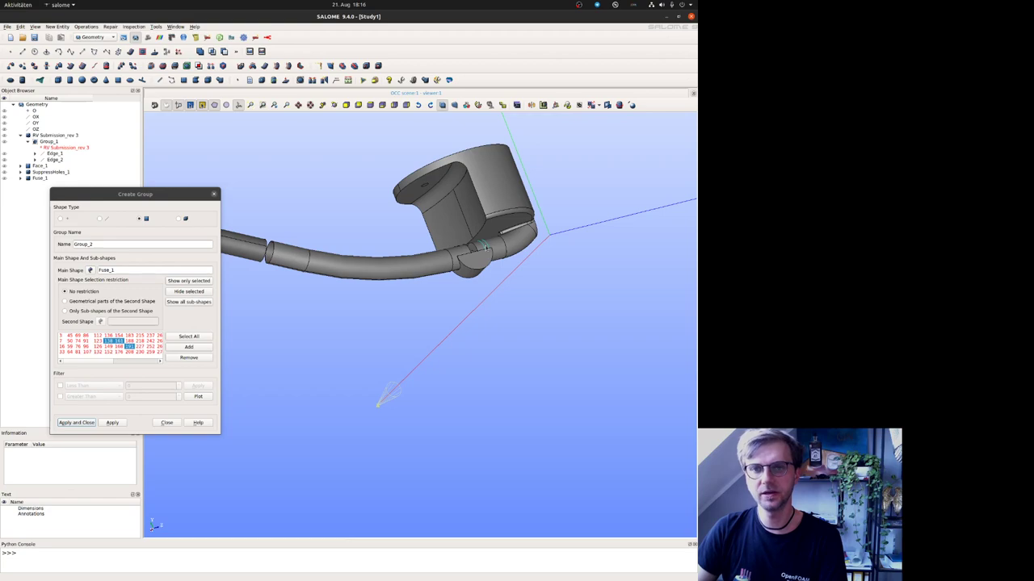
pyautogui.scroll(10, 484, 247)
pyautogui.keyDown('ctrl'); pyautogui.moveTo(464, 247); pyautogui.dragTo(309, 353, button='right'); pyautogui.keyUp('ctrl')
pyautogui.scroll(-8, 308, 353)
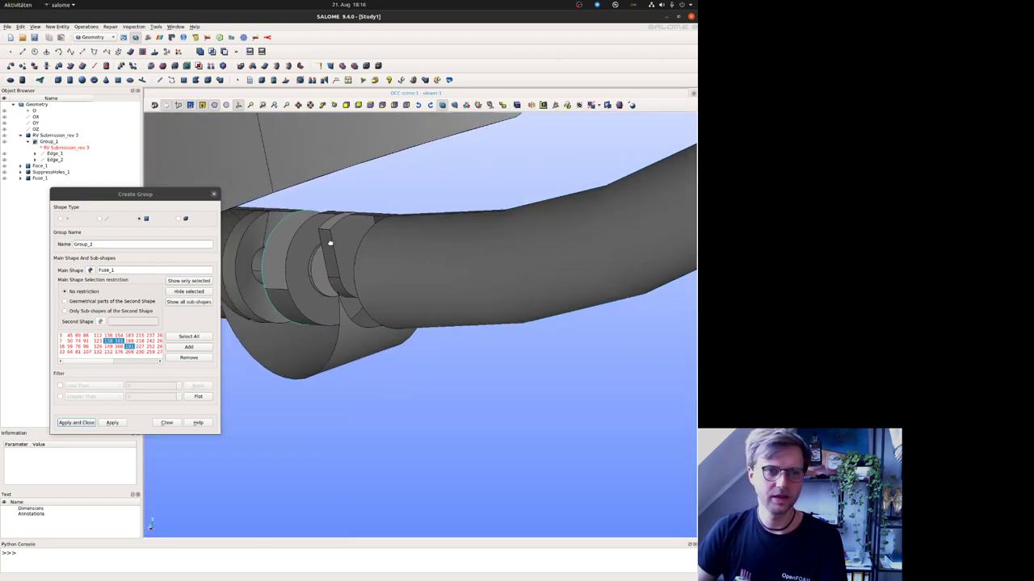
pyautogui.scroll(10, 347, 242)
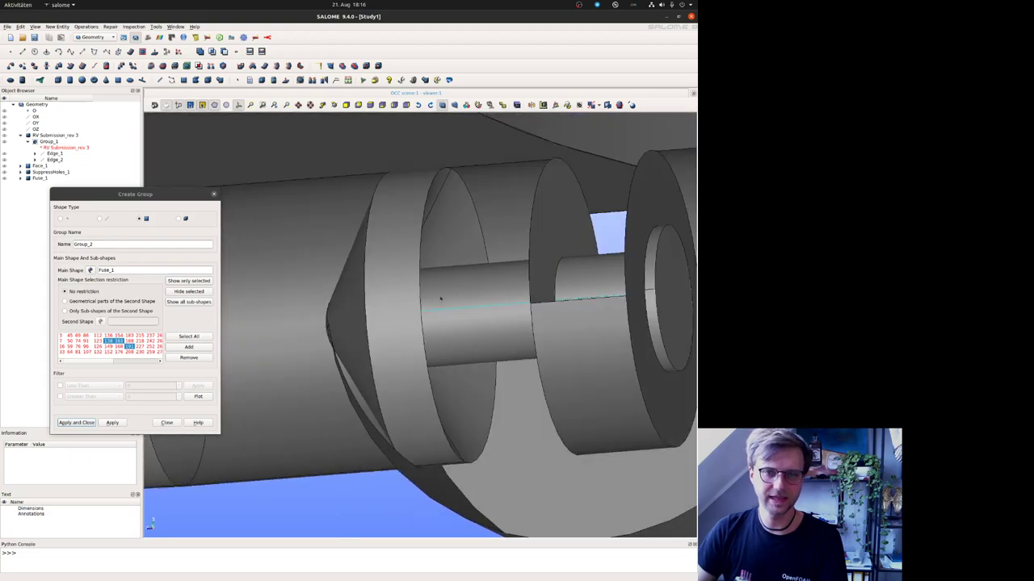
# Step: Hide the faces of the cone-tipped plug and its connecting rod inside the joint and remove them from the group's list
pyautogui.click(440, 299)
pyautogui.scroll(-6, 440, 299)
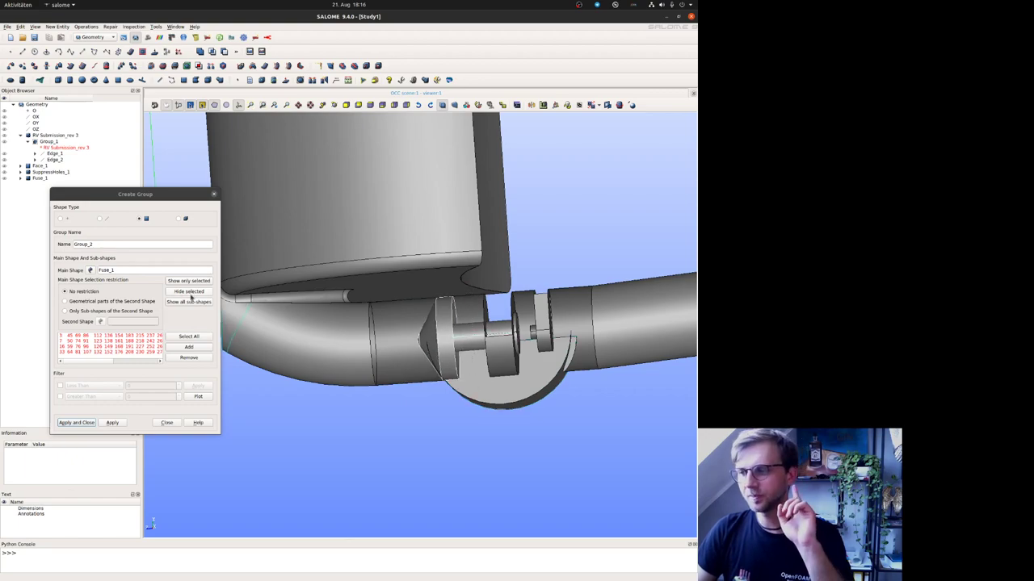
pyautogui.click(191, 294)
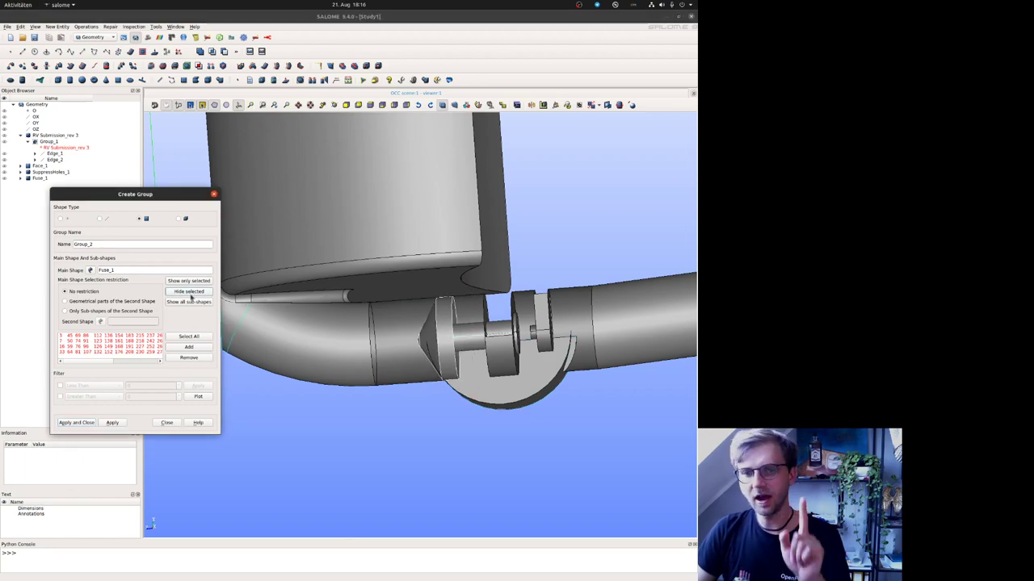
pyautogui.click(191, 359)
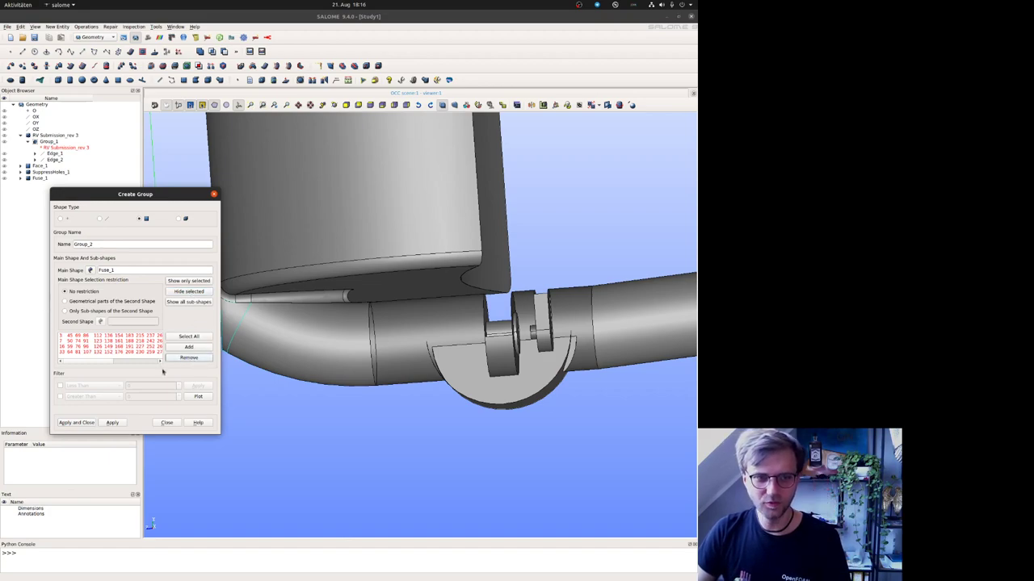
# Step: Remove the block of highlighted faces from 313 to 375 from the face list of Group_2
pyautogui.moveTo(107, 363); pyautogui.dragTo(151, 362)
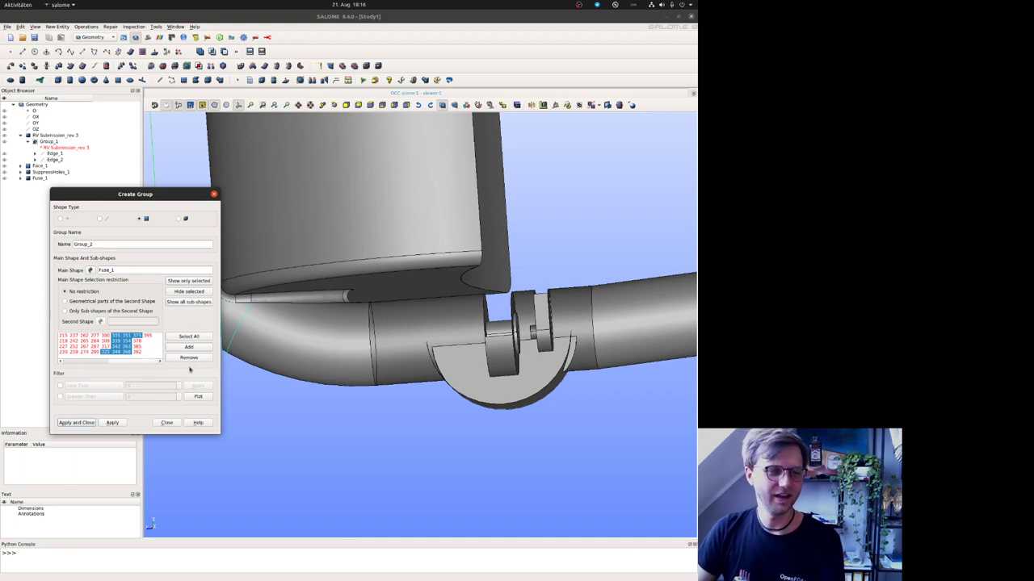
pyautogui.click(189, 361)
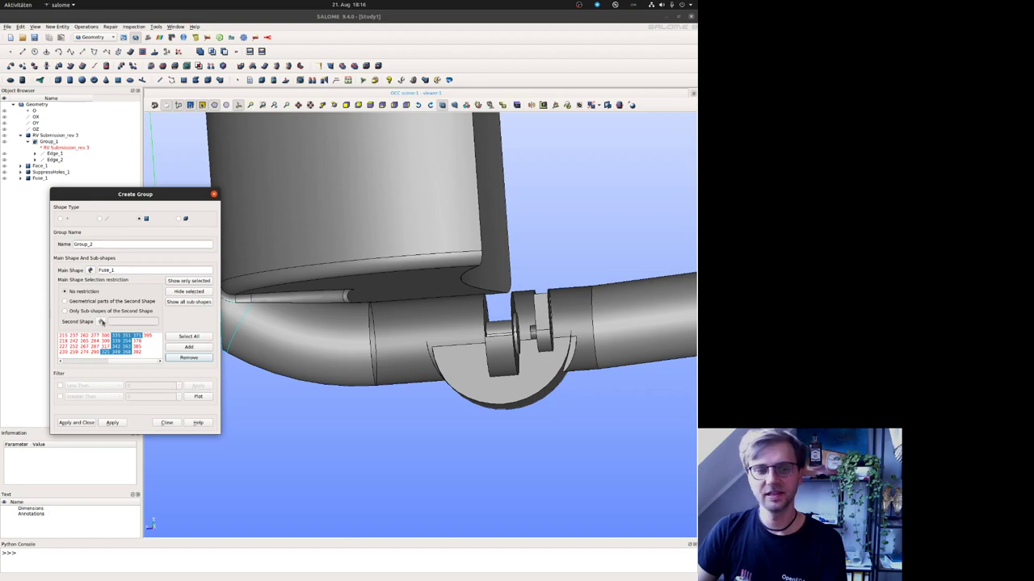
pyautogui.click(188, 358)
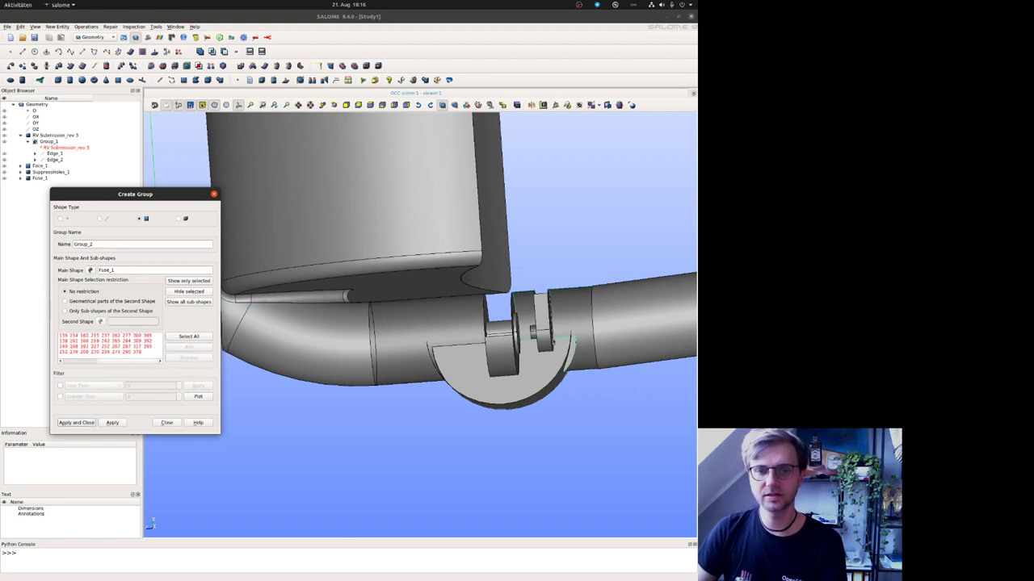
# Step: Select the remaining rod faces and the adjoining ring face inside the stem joint, hide them, and remove them from the group's list
pyautogui.scroll(5, 525, 345)
pyautogui.scroll(2, 525, 345)
pyautogui.click(484, 327)
pyautogui.keyDown('ctrl'); pyautogui.moveTo(468, 322); pyautogui.dragTo(476, 371, button='right'); pyautogui.keyUp('ctrl')
pyautogui.keyDown('ctrl'); pyautogui.moveTo(283, 363); pyautogui.dragTo(471, 299, button='right'); pyautogui.keyUp('ctrl')
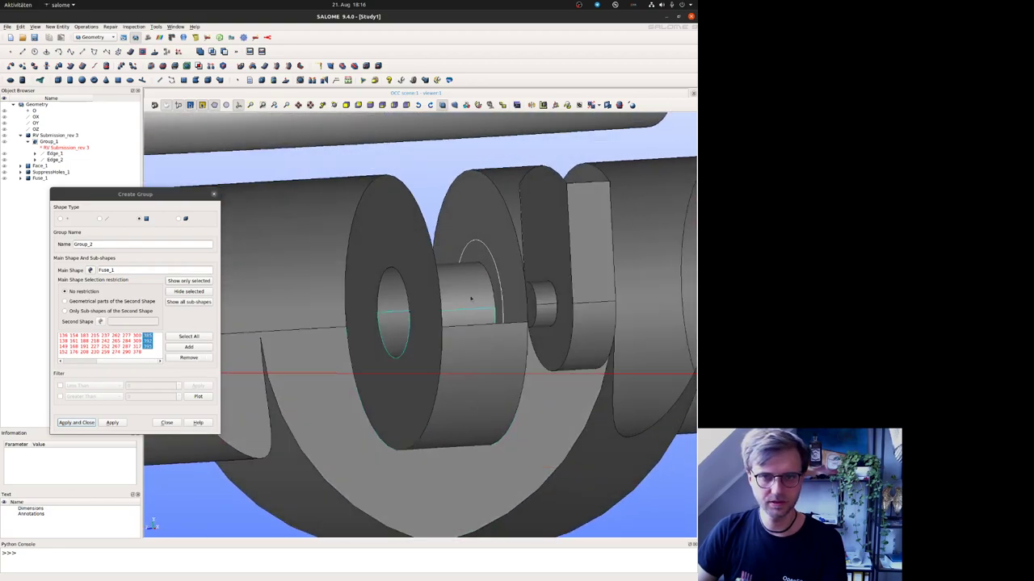
pyautogui.keyDown('shift'); pyautogui.click(479, 258); pyautogui.keyUp('shift')
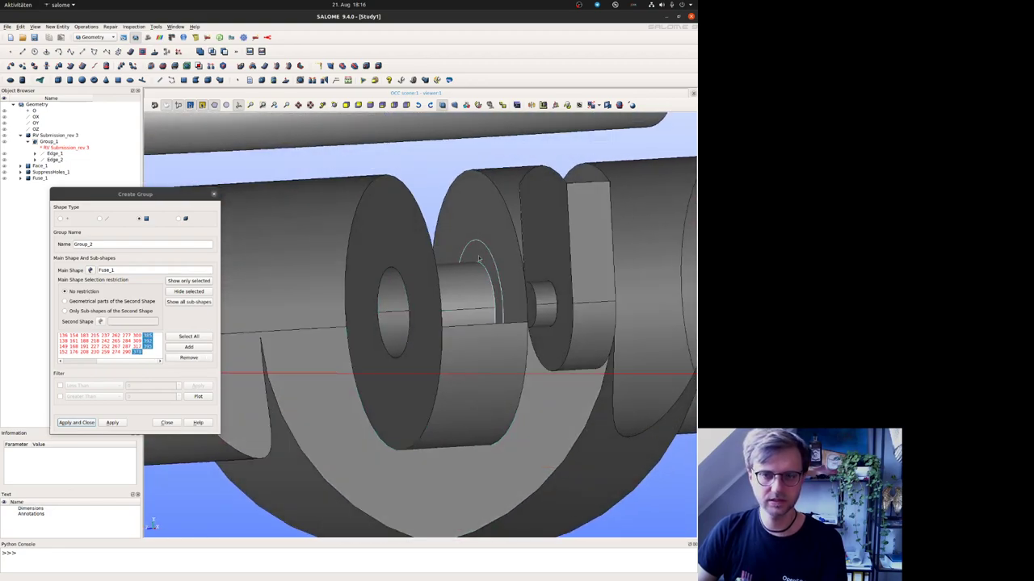
pyautogui.click(191, 358)
pyautogui.click(203, 294)
pyautogui.moveTo(554, 350)
pyautogui.keyDown('ctrl'); pyautogui.mouseDown(button='right')
pyautogui.moveTo(365, 358)
pyautogui.moveTo(517, 380)
pyautogui.moveTo(554, 359)
pyautogui.mouseUp(button='right'); pyautogui.keyUp('ctrl')
pyautogui.click(193, 358)
# Step: Highlight all faces left in the list and examine the stem joint and the gap in the tube from several angles
pyautogui.click(105, 342)
pyautogui.hotkey('ctrl', 'a')
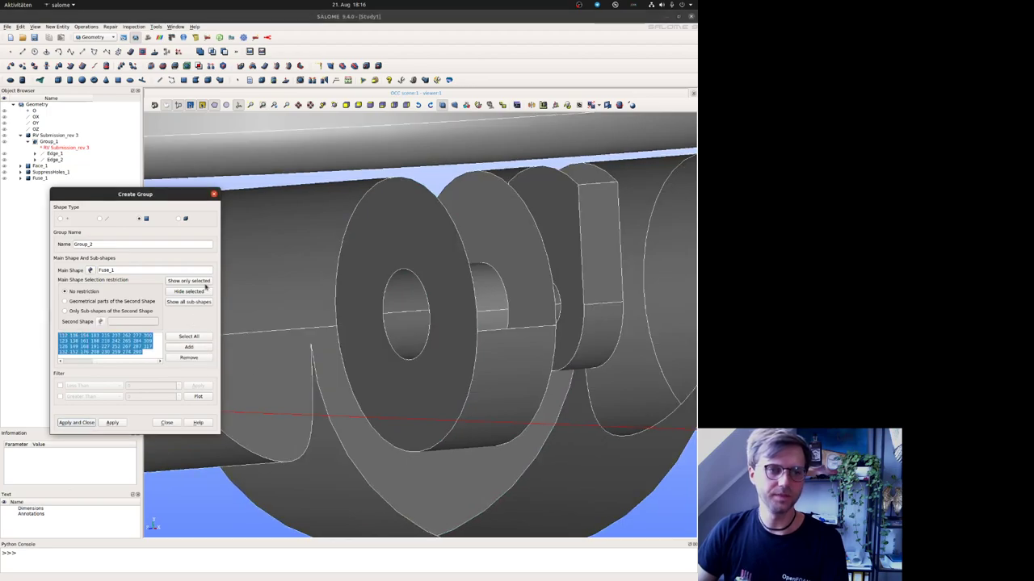
pyautogui.keyDown('ctrl'); pyautogui.moveTo(468, 372); pyautogui.dragTo(275, 349, button='right'); pyautogui.keyUp('ctrl')
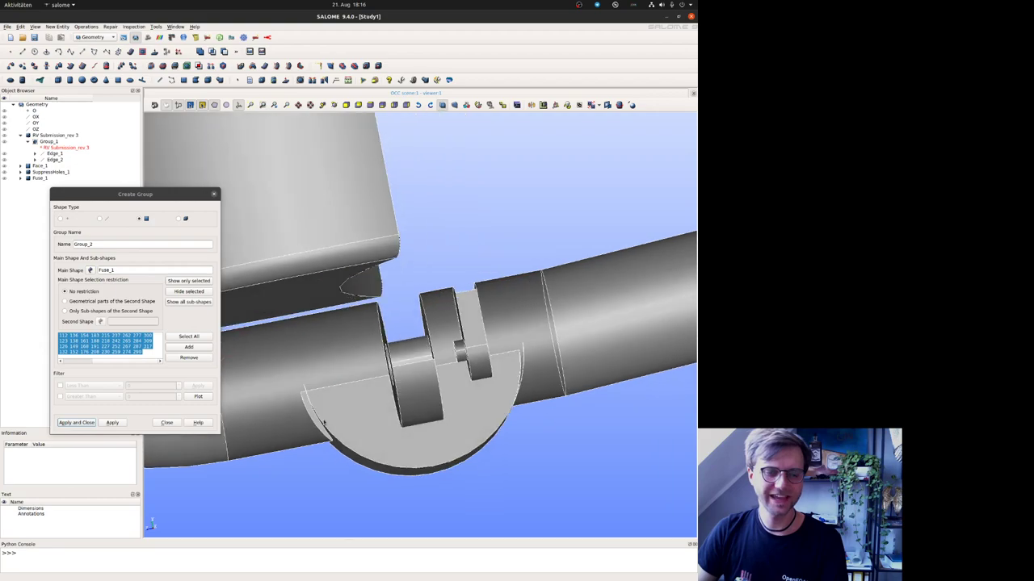
pyautogui.keyDown('ctrl'); pyautogui.moveTo(276, 384); pyautogui.dragTo(324, 395, button='right'); pyautogui.keyUp('ctrl')
pyautogui.moveTo(444, 447)
pyautogui.keyDown('ctrl'); pyautogui.mouseDown(button='right')
pyautogui.moveTo(371, 445)
pyautogui.moveTo(442, 438)
pyautogui.mouseUp(button='right'); pyautogui.keyUp('ctrl')
pyautogui.scroll(-6, 442, 436)
pyautogui.keyDown('ctrl'); pyautogui.moveTo(627, 351); pyautogui.dragTo(659, 144, button='right'); pyautogui.keyUp('ctrl')
pyautogui.keyDown('ctrl'); pyautogui.moveTo(362, 331); pyautogui.dragTo(678, 153, button='middle'); pyautogui.keyUp('ctrl')
pyautogui.scroll(8, 449, 336)
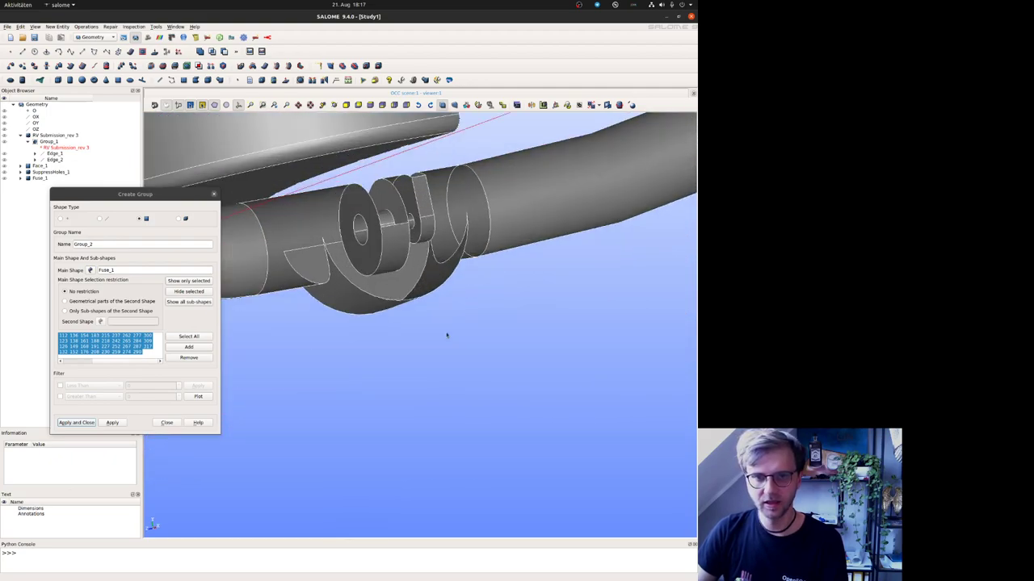
pyautogui.keyDown('ctrl'); pyautogui.moveTo(434, 331); pyautogui.dragTo(392, 403, button='middle'); pyautogui.keyUp('ctrl')
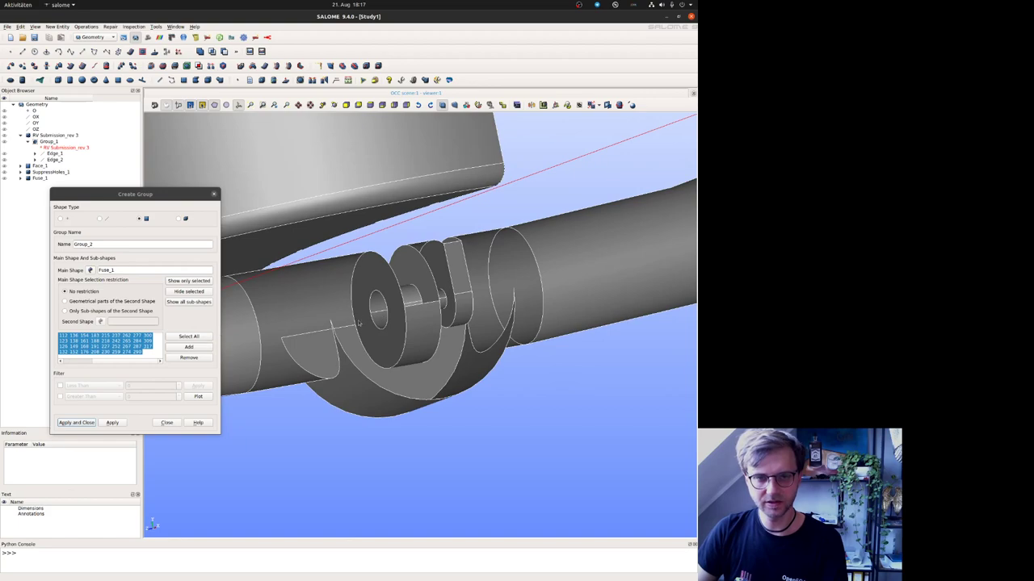
pyautogui.keyDown('ctrl'); pyautogui.moveTo(363, 323); pyautogui.dragTo(344, 326, button='right'); pyautogui.keyUp('ctrl')
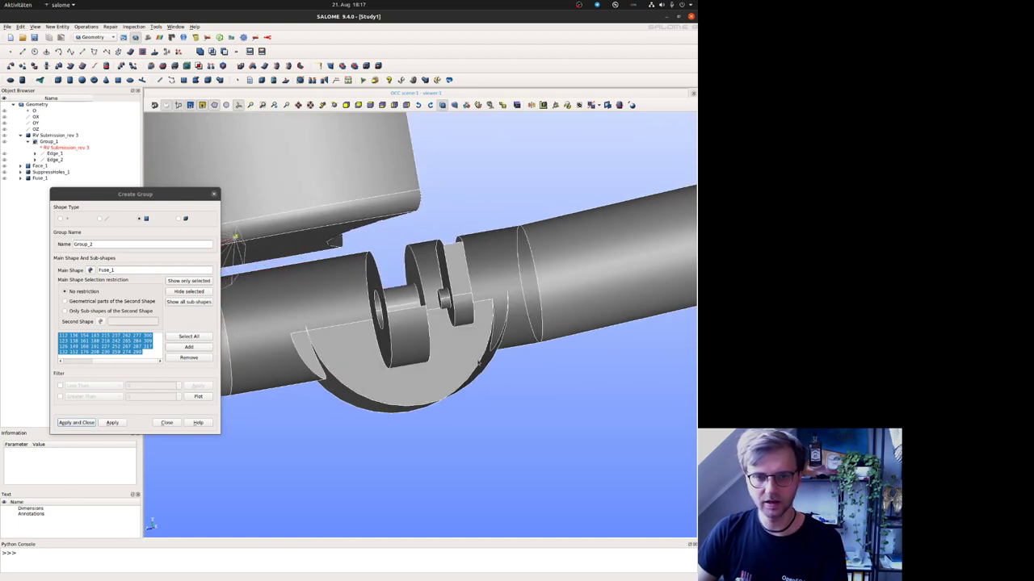
pyautogui.keyDown('ctrl'); pyautogui.moveTo(234, 238); pyautogui.dragTo(333, 344, button='right'); pyautogui.keyUp('ctrl')
pyautogui.keyDown('ctrl'); pyautogui.moveTo(479, 339); pyautogui.dragTo(643, 303, button='right'); pyautogui.keyUp('ctrl')
pyautogui.keyDown('ctrl'); pyautogui.moveTo(626, 313); pyautogui.dragTo(395, 373, button='middle'); pyautogui.keyUp('ctrl')
pyautogui.keyDown('ctrl'); pyautogui.moveTo(529, 299); pyautogui.dragTo(392, 358, button='middle'); pyautogui.keyUp('ctrl')
pyautogui.keyDown('ctrl'); pyautogui.moveTo(428, 319); pyautogui.dragTo(81, 429, button='middle'); pyautogui.keyUp('ctrl')
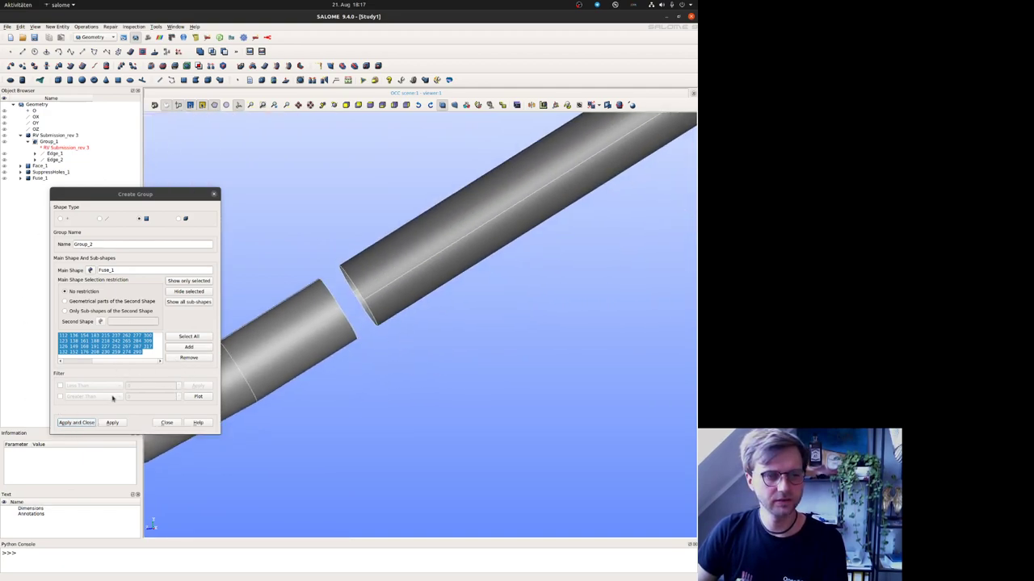
# Step: Create the face group Group_2 from the listed faces and view the bowl and tube it contains
pyautogui.click(70, 422)
pyautogui.click(62, 196)
pyautogui.scroll(-10, 368, 242)
pyautogui.keyDown('ctrl'); pyautogui.moveTo(349, 335); pyautogui.dragTo(431, 299, button='middle'); pyautogui.keyUp('ctrl')
pyautogui.scroll(7, 389, 266)
pyautogui.keyDown('ctrl'); pyautogui.moveTo(447, 134); pyautogui.dragTo(404, 310, button='middle'); pyautogui.keyUp('ctrl')
pyautogui.keyDown('ctrl'); pyautogui.moveTo(404, 309); pyautogui.dragTo(436, 305, button='right'); pyautogui.keyUp('ctrl')
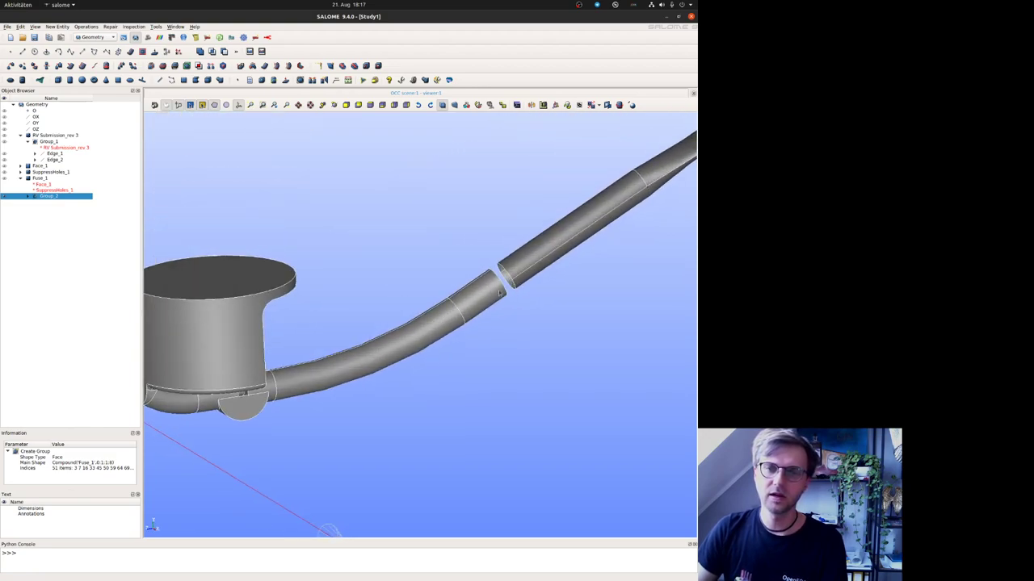
pyautogui.keyDown('ctrl'); pyautogui.moveTo(327, 530); pyautogui.dragTo(231, 124, button='right'); pyautogui.keyUp('ctrl')
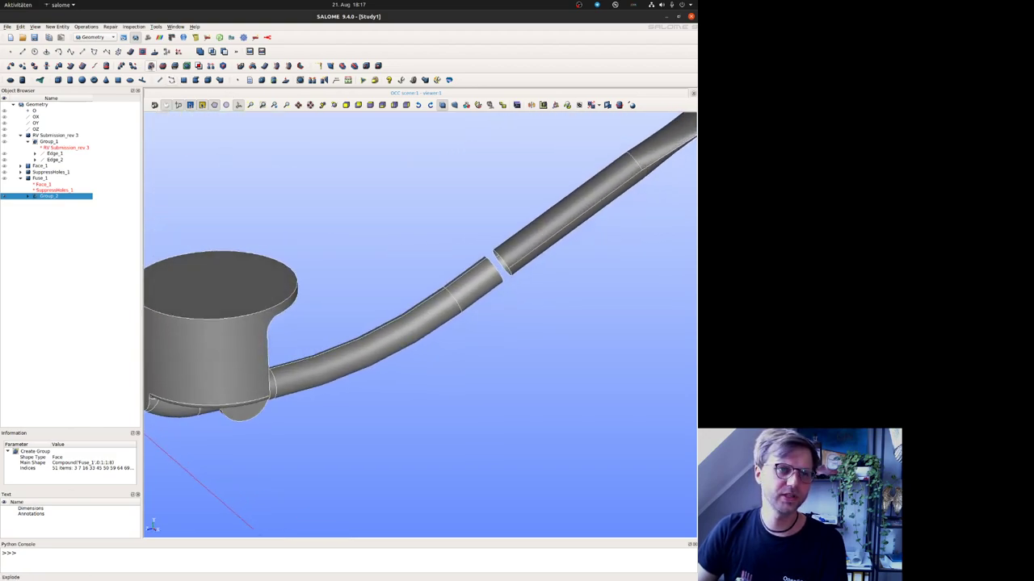
# Step: Start a plane defined by point and vector, using origin O as the point and the OX axis as the vector
pyautogui.click(155, 51)
pyautogui.moveTo(350, 218); pyautogui.dragTo(273, 118)
pyautogui.scroll(-5, 488, 276)
pyautogui.keyDown('ctrl'); pyautogui.moveTo(314, 356); pyautogui.dragTo(460, 377, button='middle'); pyautogui.keyUp('ctrl')
pyautogui.keyDown('ctrl'); pyautogui.moveTo(460, 376); pyautogui.dragTo(475, 361, button='right'); pyautogui.keyUp('ctrl')
pyautogui.keyDown('ctrl'); pyautogui.moveTo(524, 340); pyautogui.dragTo(407, 424, button='right'); pyautogui.keyUp('ctrl')
pyautogui.keyDown('ctrl'); pyautogui.moveTo(413, 345); pyautogui.dragTo(613, 315, button='right'); pyautogui.keyUp('ctrl')
pyautogui.scroll(5, 417, 346)
pyautogui.scroll(-5, 506, 321)
pyautogui.keyDown('ctrl'); pyautogui.moveTo(505, 321); pyautogui.dragTo(441, 351, button='right'); pyautogui.keyUp('ctrl')
pyautogui.keyDown('ctrl'); pyautogui.moveTo(441, 351); pyautogui.dragTo(370, 364, button='middle'); pyautogui.keyUp('ctrl')
pyautogui.keyDown('ctrl'); pyautogui.moveTo(371, 365); pyautogui.dragTo(458, 358, button='right'); pyautogui.keyUp('ctrl')
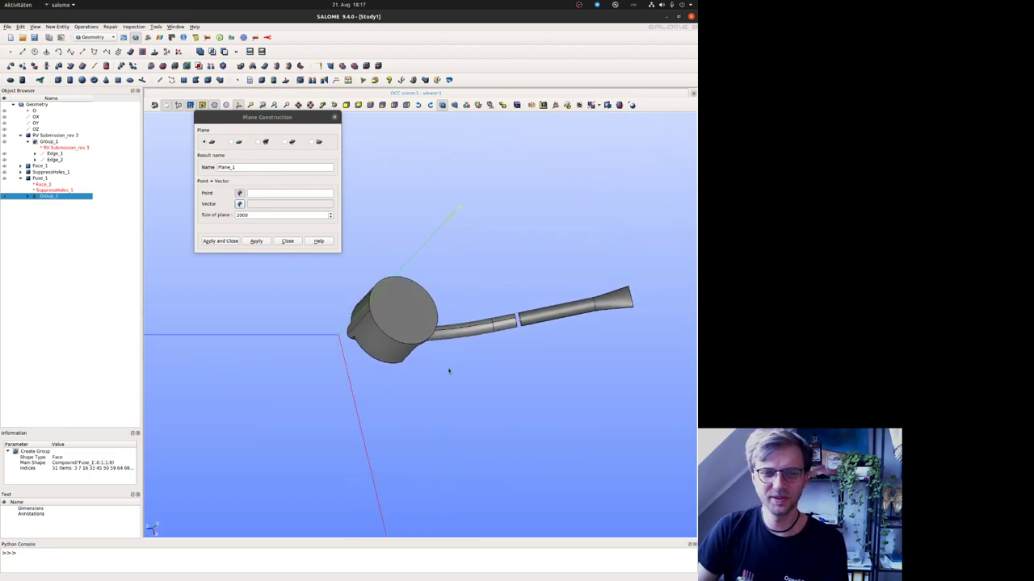
pyautogui.click(35, 111)
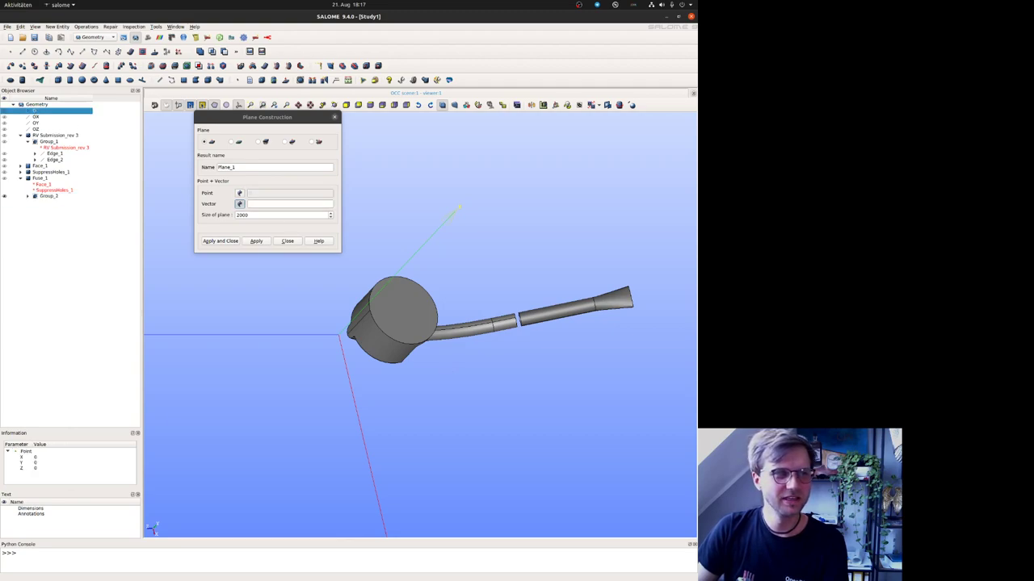
pyautogui.click(43, 128)
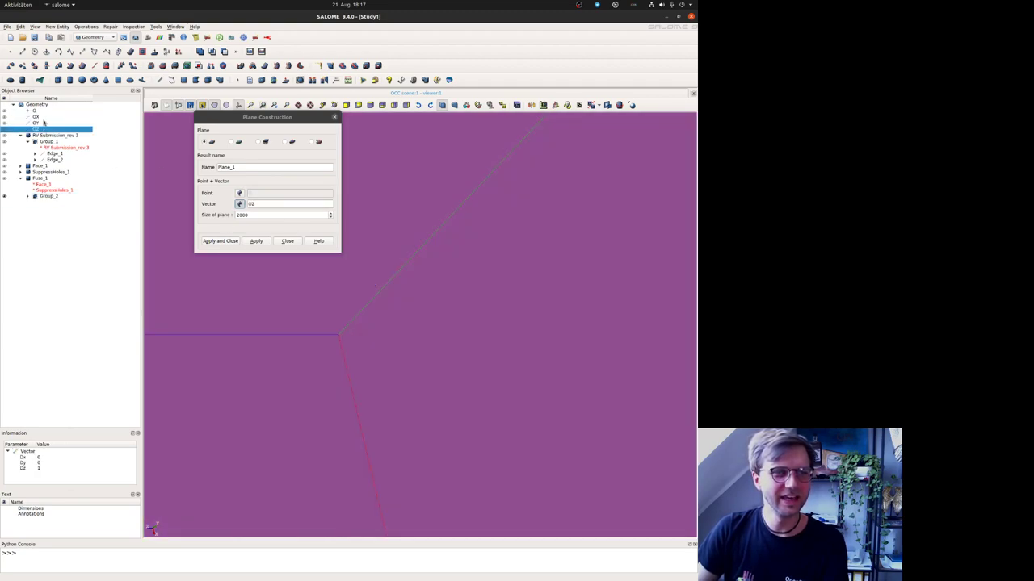
pyautogui.click(43, 118)
# Step: Try a plane size of 0.1 and check how much of the model the preview covers
pyautogui.click(243, 215)
pyautogui.doubleClick(242, 215)
pyautogui.write('1')
pyautogui.press('BackSpace')
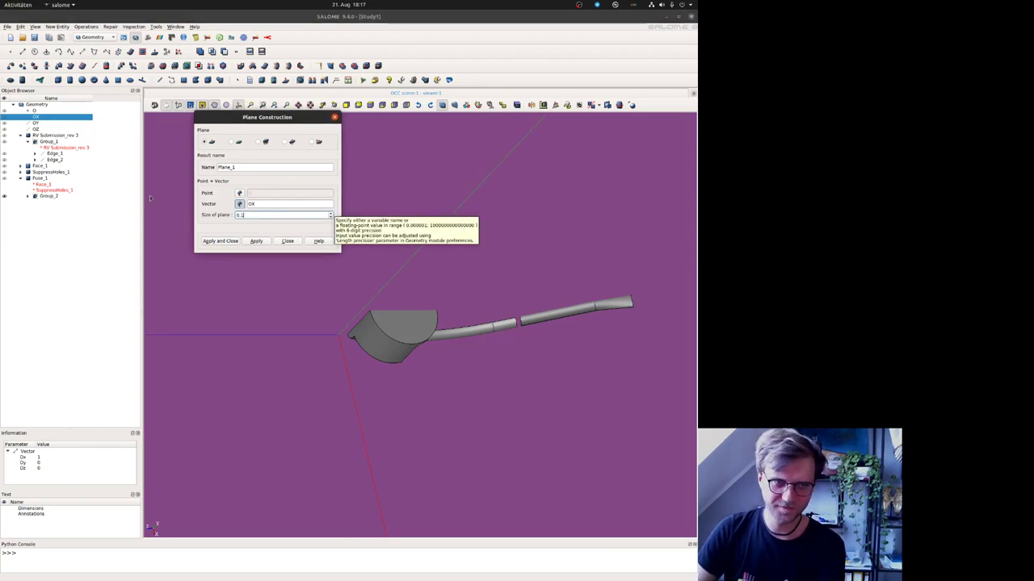
pyautogui.write('0.1')
pyautogui.keyDown('ctrl'); pyautogui.moveTo(395, 278); pyautogui.dragTo(428, 336, button='right'); pyautogui.keyUp('ctrl')
pyautogui.scroll(-8, 429, 337)
pyautogui.keyDown('ctrl'); pyautogui.moveTo(397, 404); pyautogui.dragTo(468, 415, button='right'); pyautogui.keyUp('ctrl')
pyautogui.moveTo(464, 366); pyautogui.dragTo(254, 202, button='middle')
pyautogui.moveTo(493, 405); pyautogui.dragTo(444, 344, button='middle')
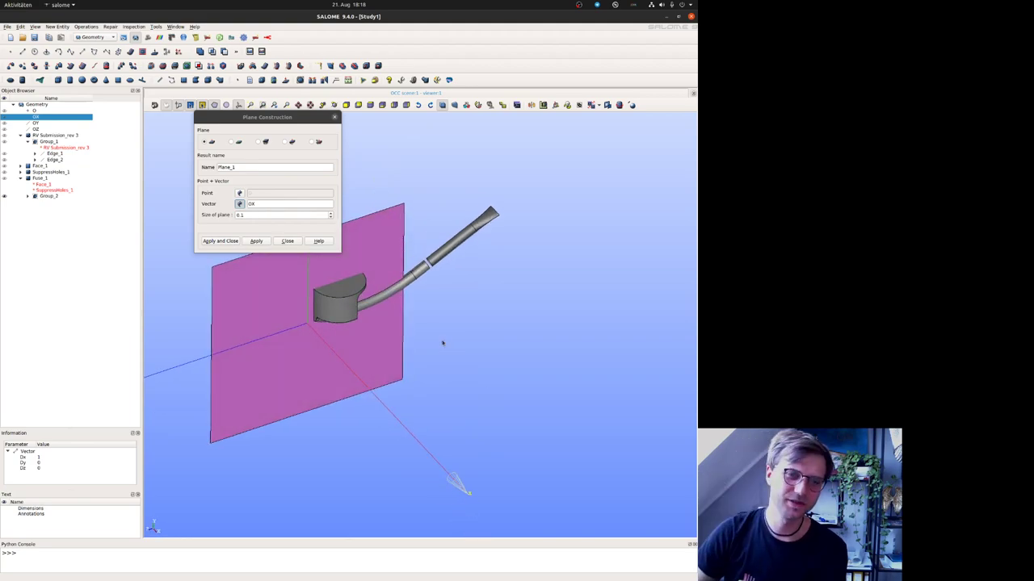
# Step: Set the size of the plane to 0.5 and create it as Plane_1
pyautogui.click(249, 215)
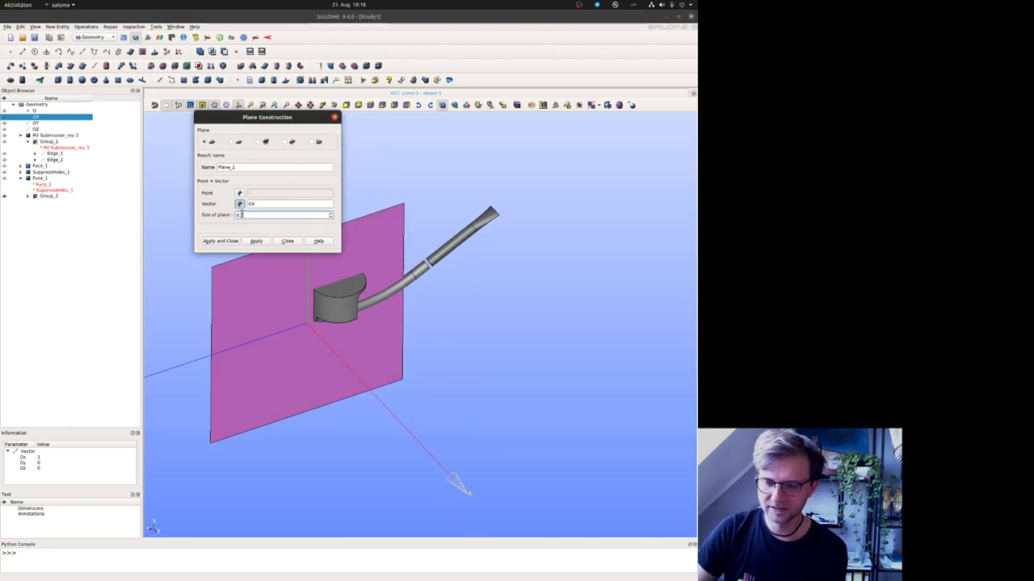
pyautogui.write('5')
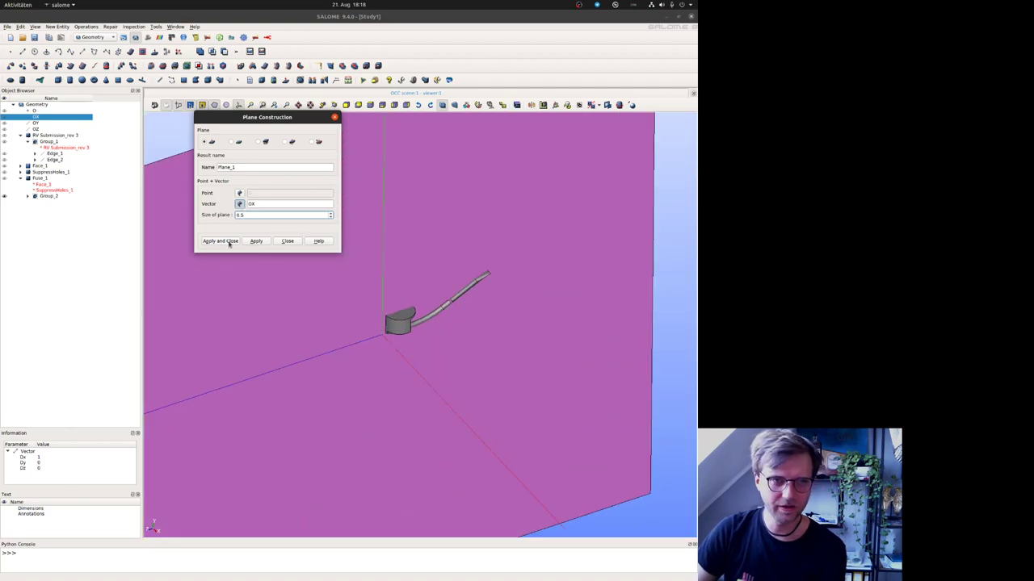
pyautogui.click(229, 241)
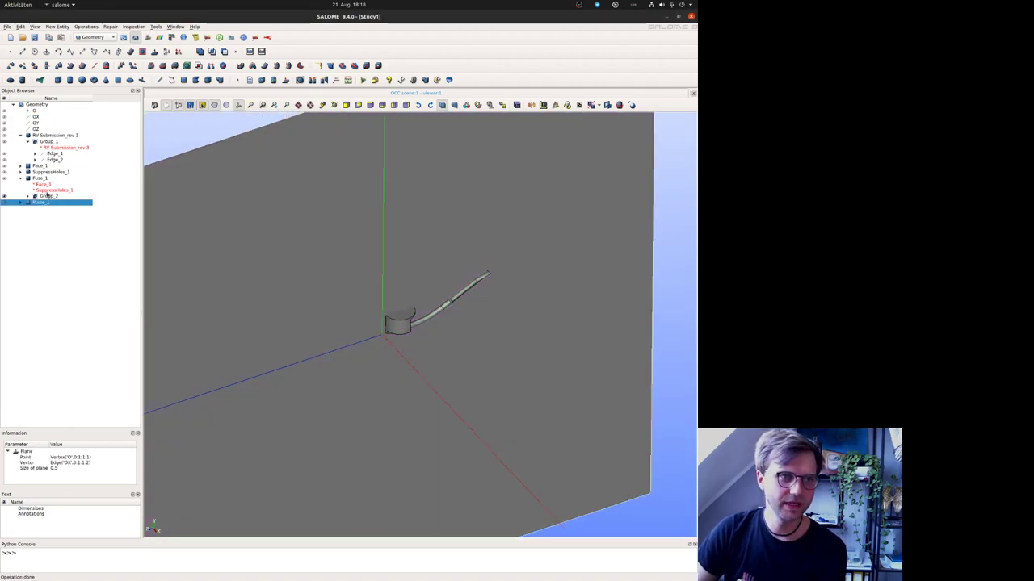
# Step: Partition Group_2 with Plane_1 as the tool object, keeping the resulting type Face
pyautogui.click(48, 196)
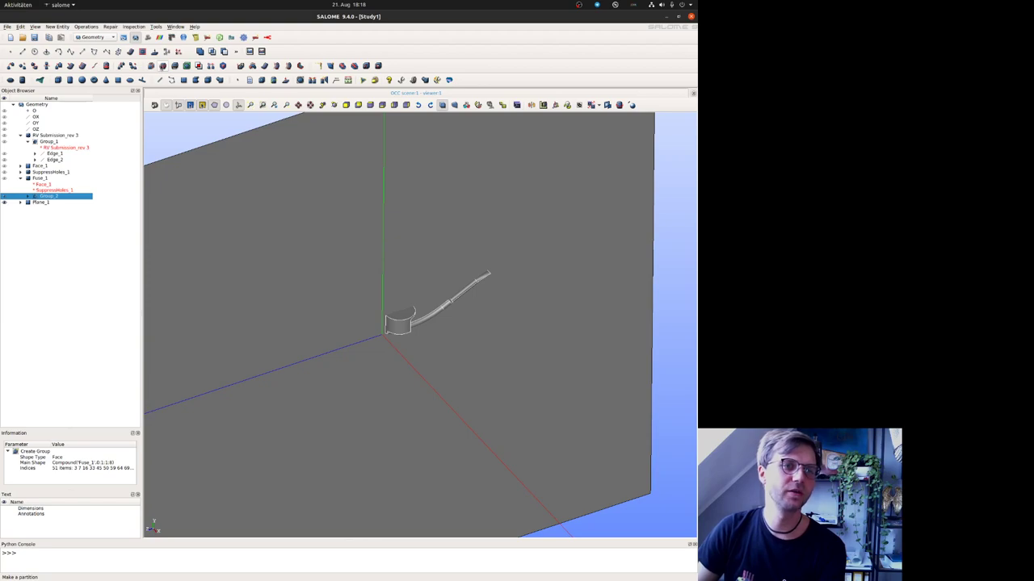
pyautogui.click(162, 67)
pyautogui.click(313, 272)
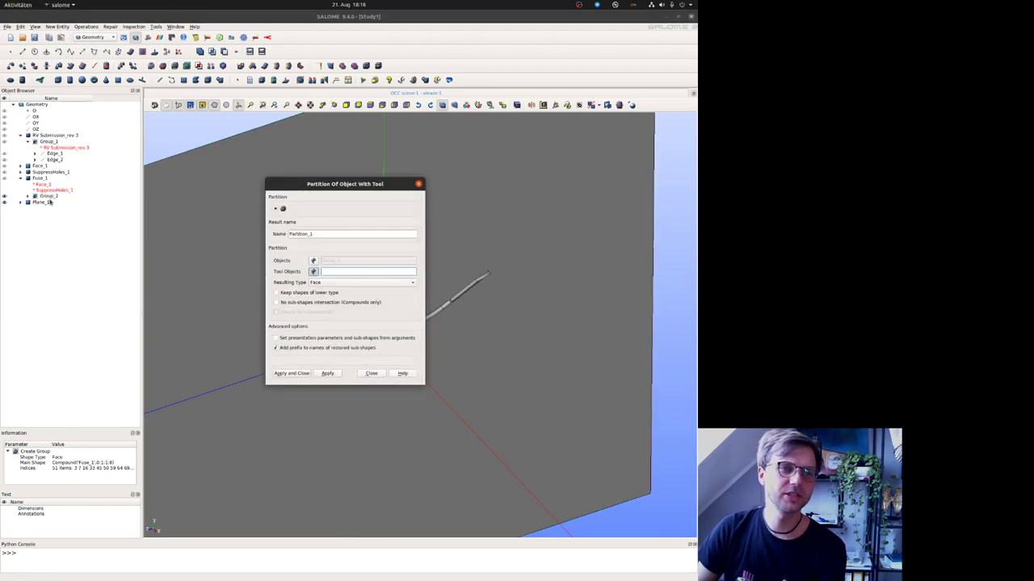
pyautogui.click(40, 202)
pyautogui.click(290, 373)
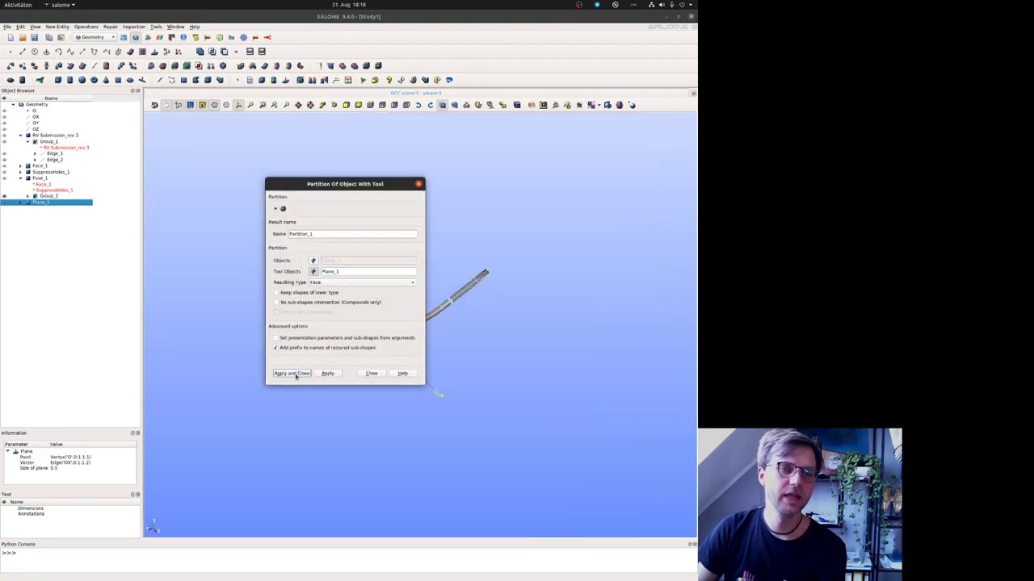
# Step: Compare the edges of Group_2 and Partition_1 at the tube gap by toggling their visibility, ending with only Partition_1 shown
pyautogui.scroll(5, 469, 386)
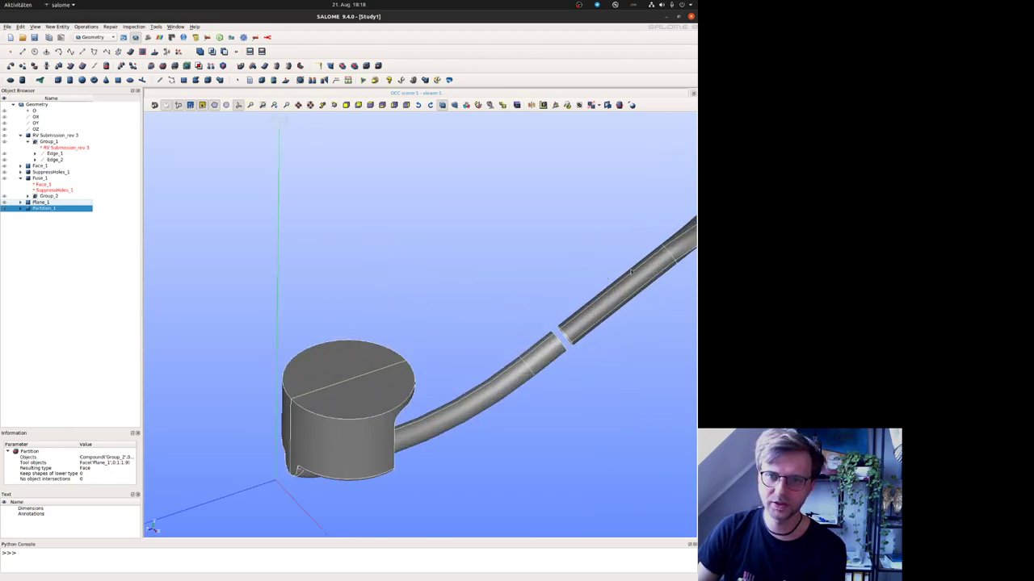
pyautogui.keyDown('ctrl'); pyautogui.moveTo(541, 333); pyautogui.dragTo(492, 323, button='right'); pyautogui.keyUp('ctrl')
pyautogui.scroll(4, 517, 364)
pyautogui.keyDown('ctrl'); pyautogui.moveTo(691, 367); pyautogui.dragTo(530, 407, button='middle'); pyautogui.keyUp('ctrl')
pyautogui.keyDown('ctrl'); pyautogui.moveTo(530, 407); pyautogui.dragTo(254, 347, button='right'); pyautogui.keyUp('ctrl')
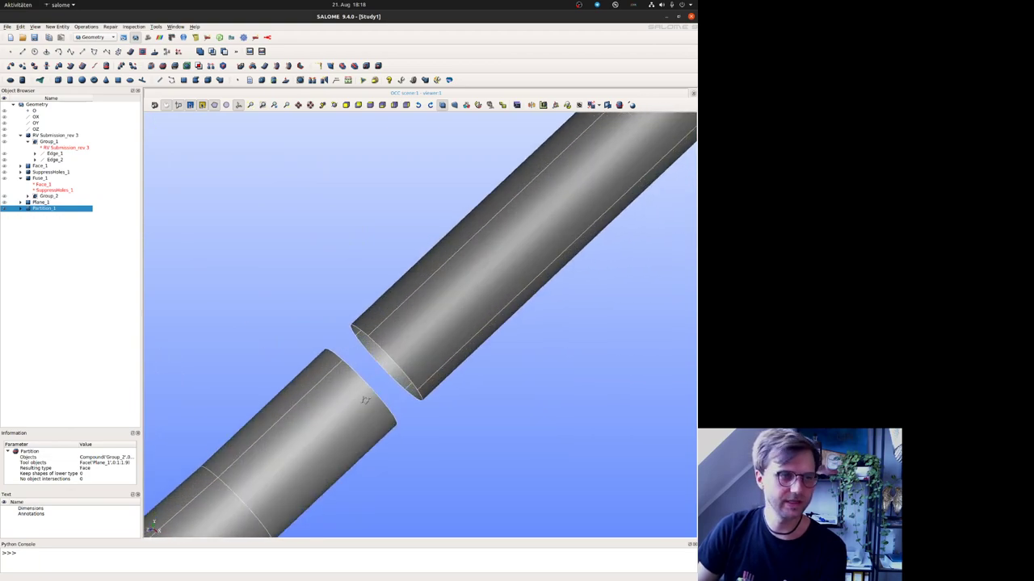
pyautogui.keyDown('ctrl'); pyautogui.moveTo(363, 401); pyautogui.dragTo(390, 380, button='right'); pyautogui.keyUp('ctrl')
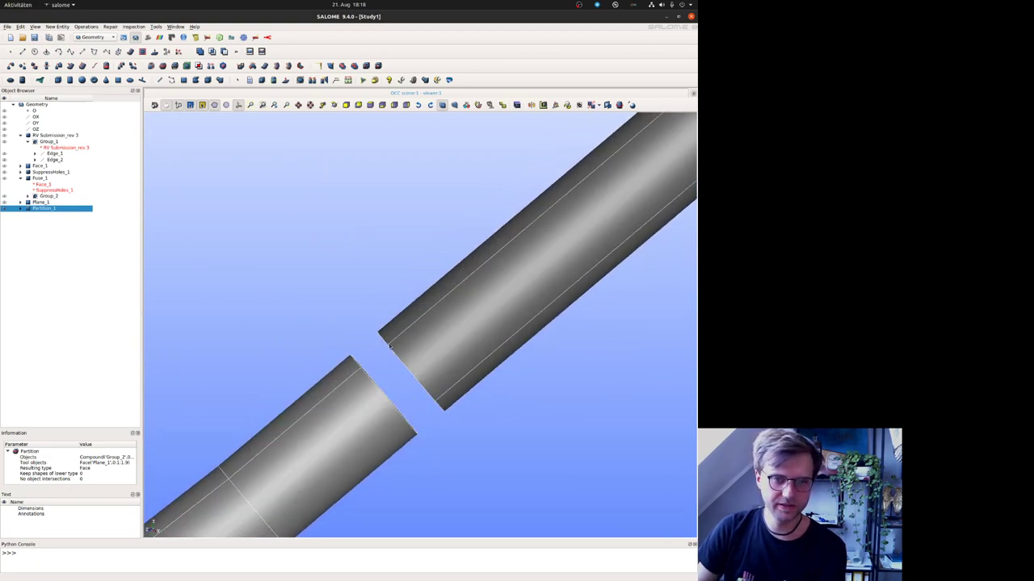
pyautogui.click(4, 196)
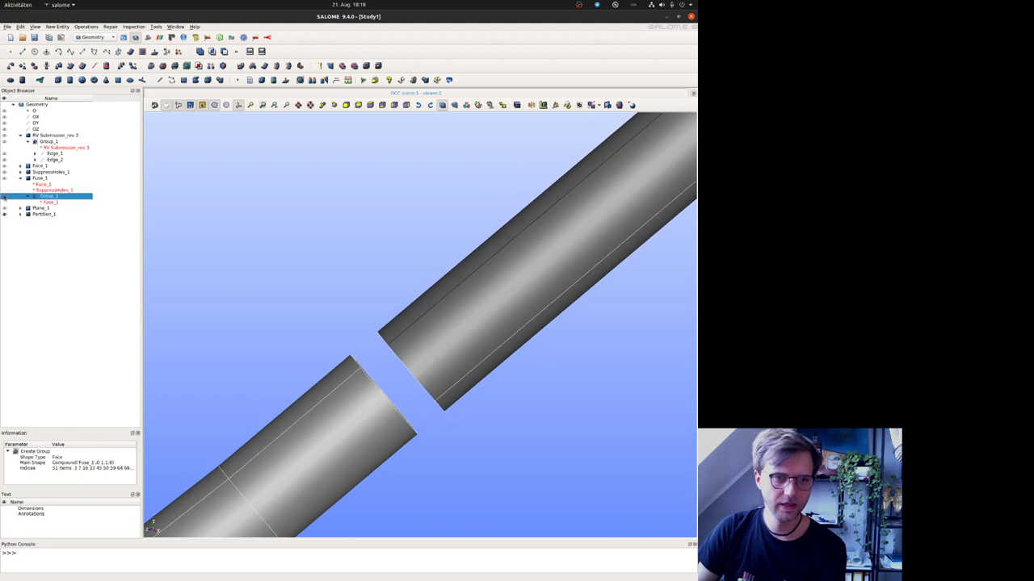
pyautogui.click(3, 215)
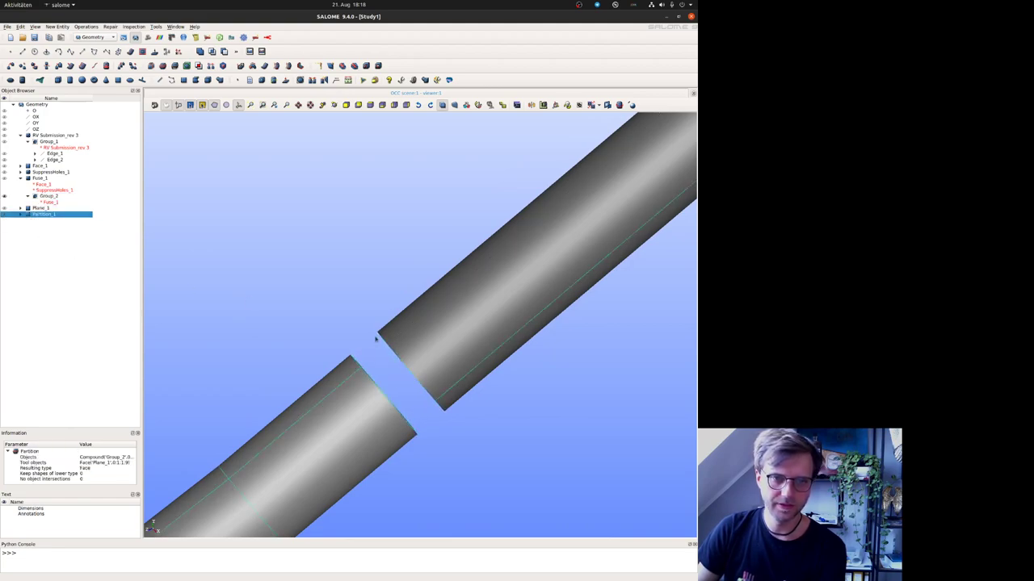
pyautogui.click(4, 196)
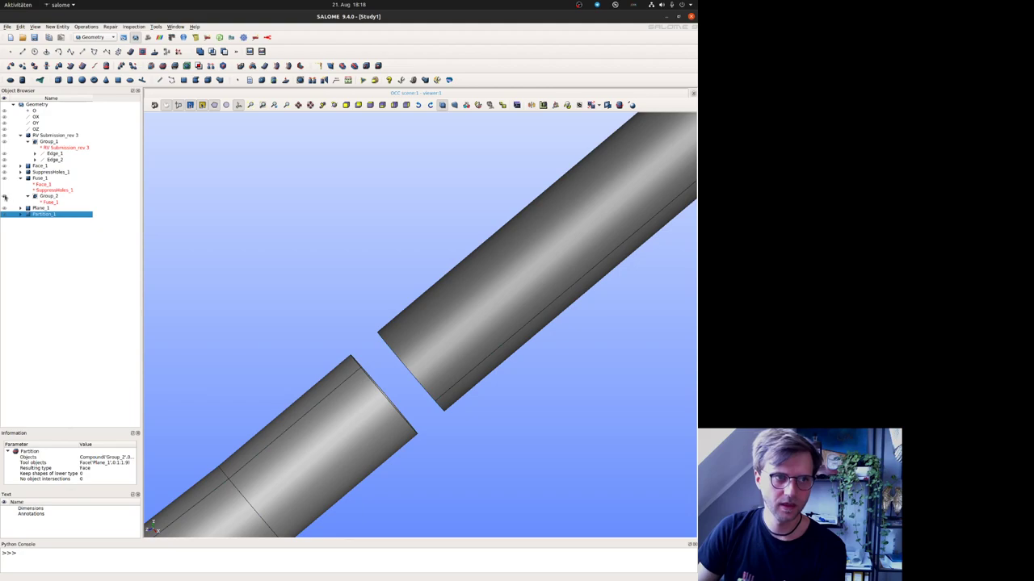
pyautogui.click(7, 215)
pyautogui.click(8, 214)
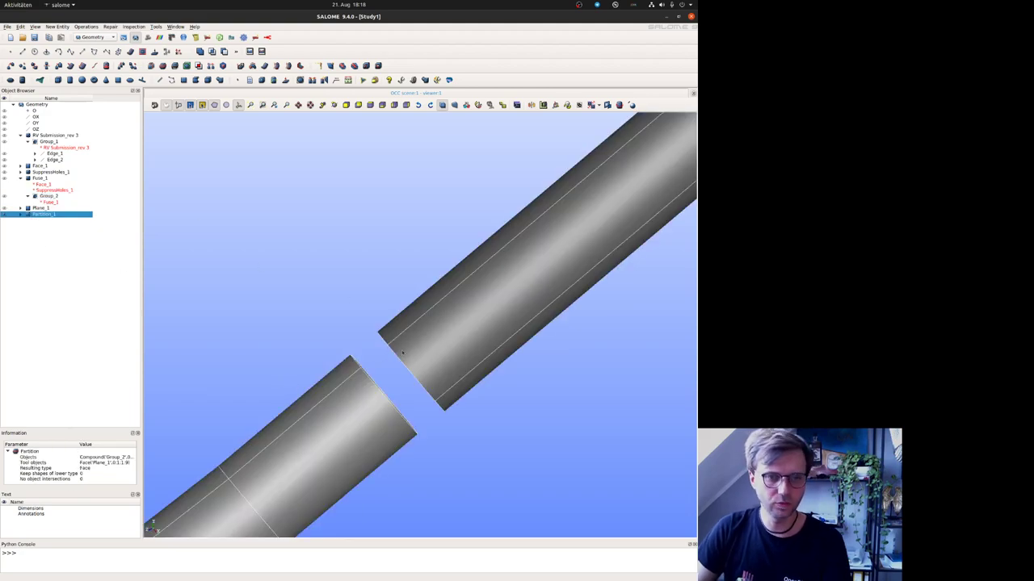
pyautogui.keyDown('ctrl'); pyautogui.moveTo(360, 342); pyautogui.dragTo(331, 332, button='right'); pyautogui.keyUp('ctrl')
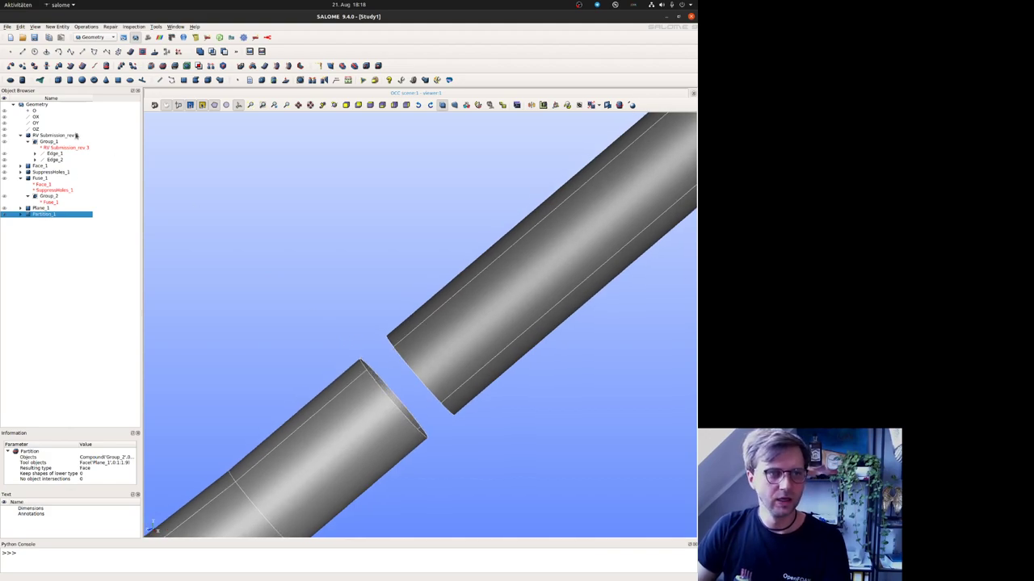
# Step: Explode Partition_1 into edges, extracting only the two half-circle edges at the open end of the lower tube beside the gap
pyautogui.click(150, 66)
pyautogui.moveTo(330, 199); pyautogui.dragTo(186, 131)
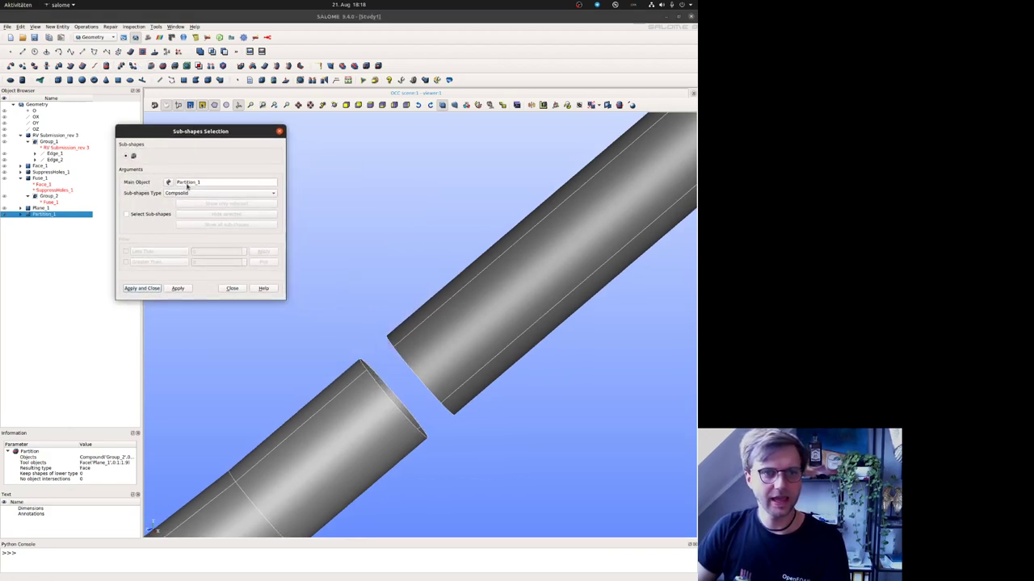
pyautogui.click(202, 193)
pyautogui.click(172, 235)
pyautogui.click(147, 216)
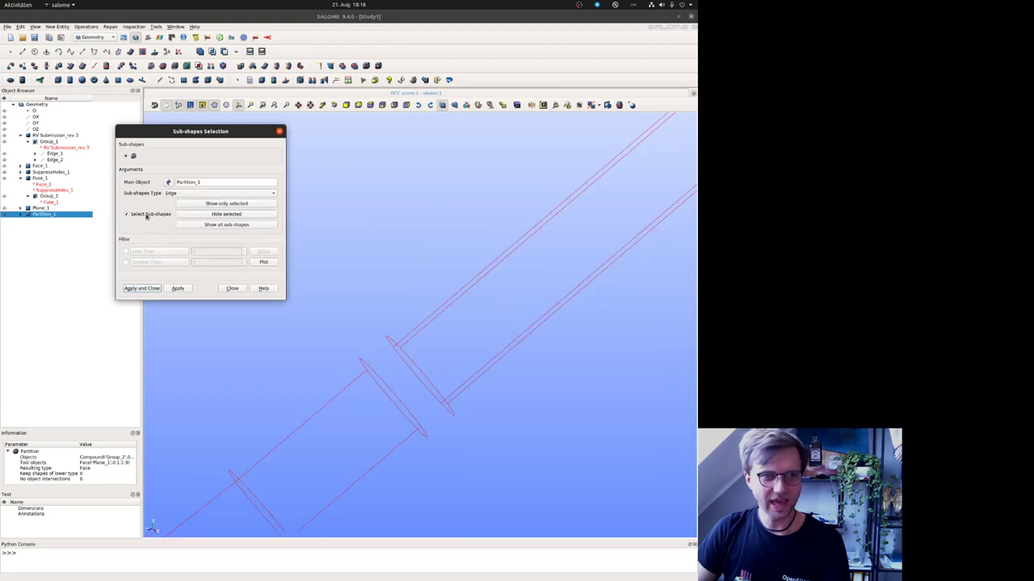
pyautogui.click(386, 397)
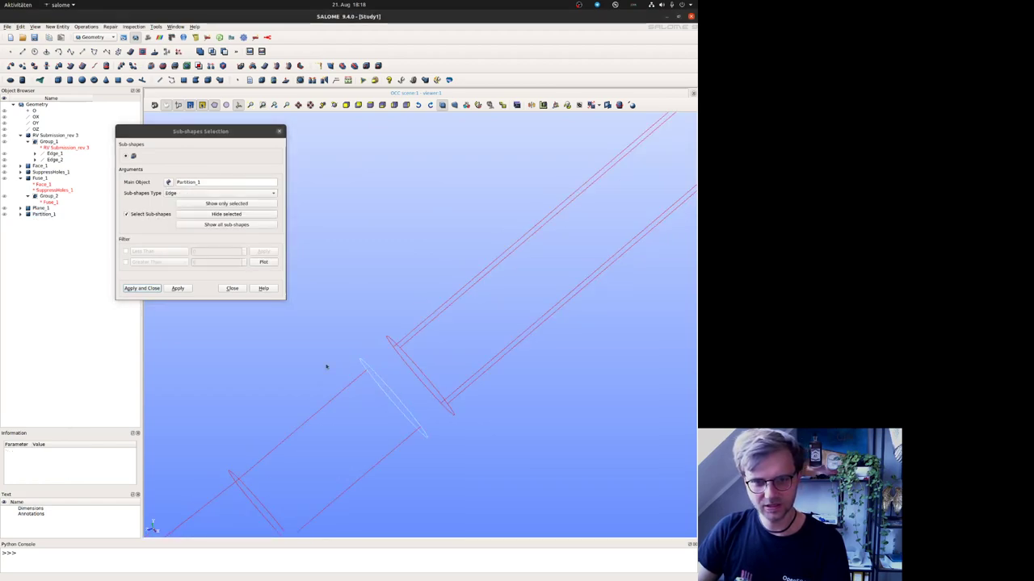
pyautogui.click(145, 289)
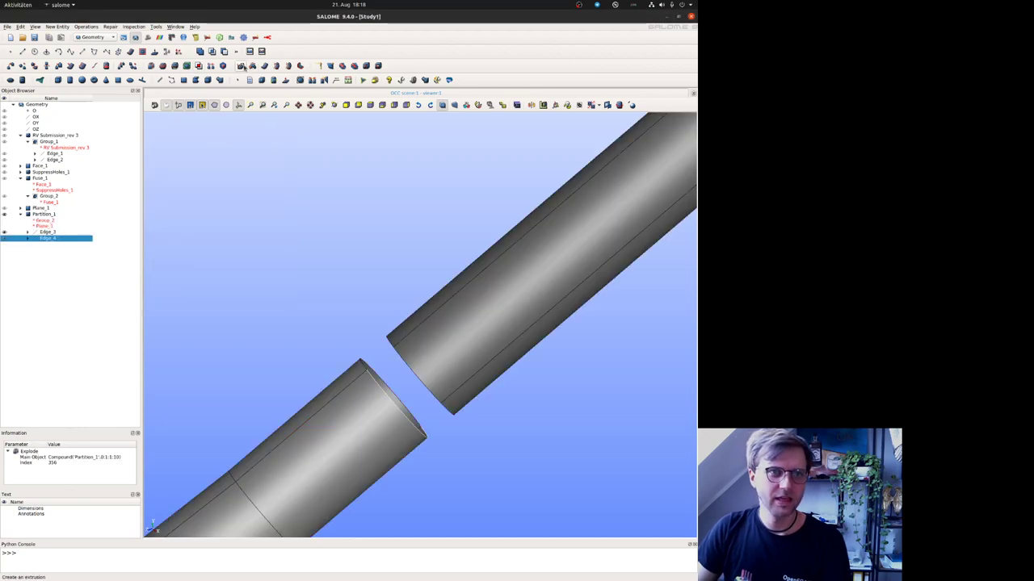
# Step: Extrude Edge_3 and Edge_4 across the tube gap between two points, from the lower tube's end vertex to the matching vertex on the upper tube
pyautogui.click(241, 65)
pyautogui.keyDown('ctrl'); pyautogui.click(48, 231); pyautogui.keyUp('ctrl')
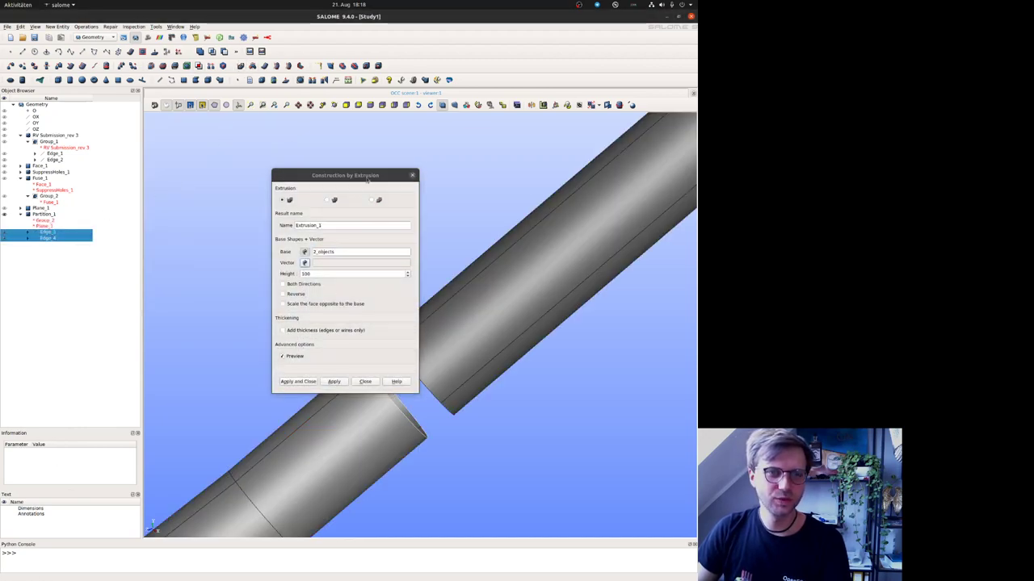
pyautogui.moveTo(366, 177); pyautogui.dragTo(220, 125)
pyautogui.click(160, 212)
pyautogui.click(188, 150)
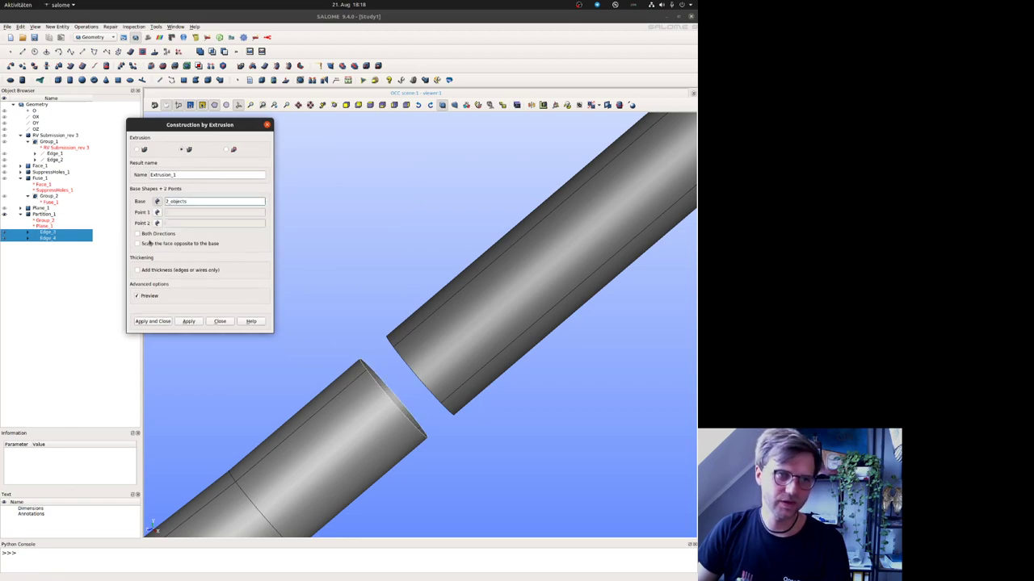
pyautogui.click(360, 373)
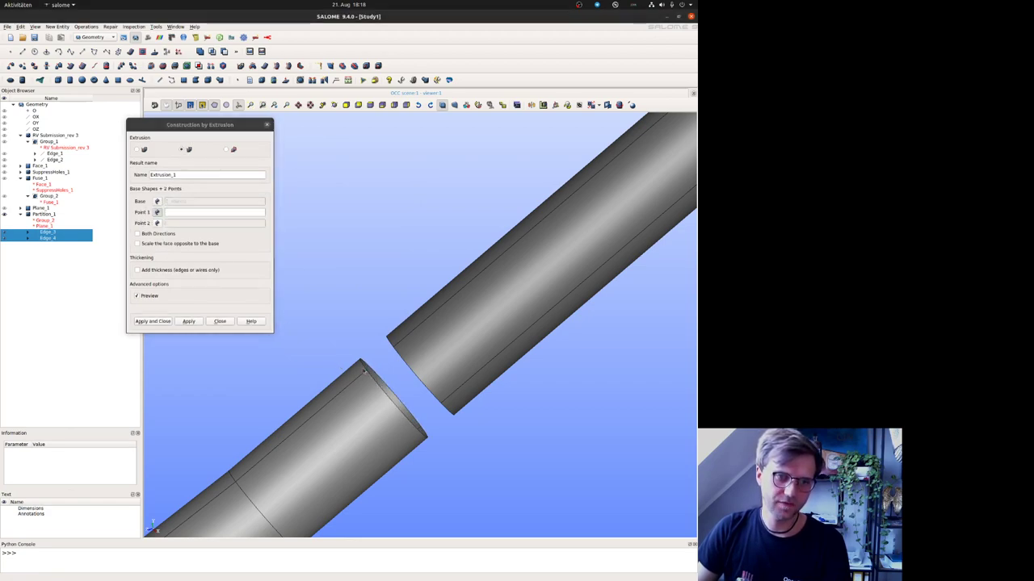
pyautogui.click(395, 348)
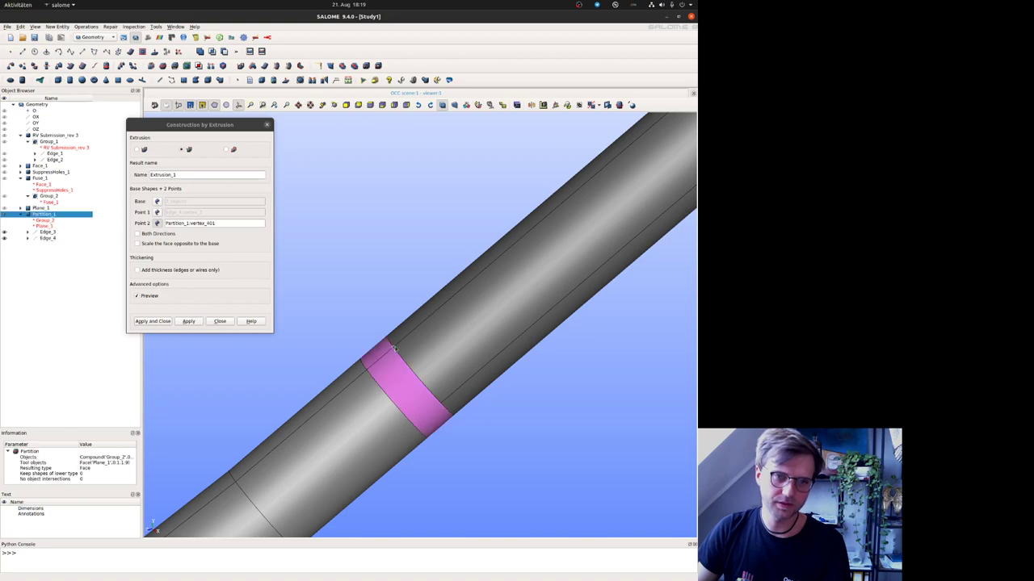
pyautogui.click(143, 321)
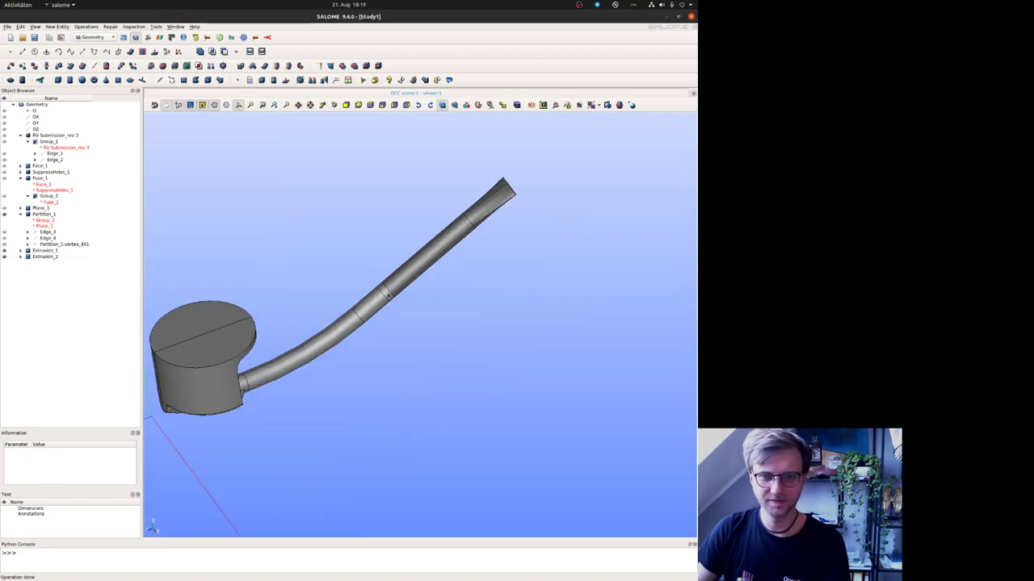
# Step: Fuse Partition_1, Extrusion_1 and Extrusion_2 into Fuse_2 with self-intersection detection and removal of extra edges enabled
pyautogui.scroll(5, 411, 274)
pyautogui.scroll(-5, 443, 358)
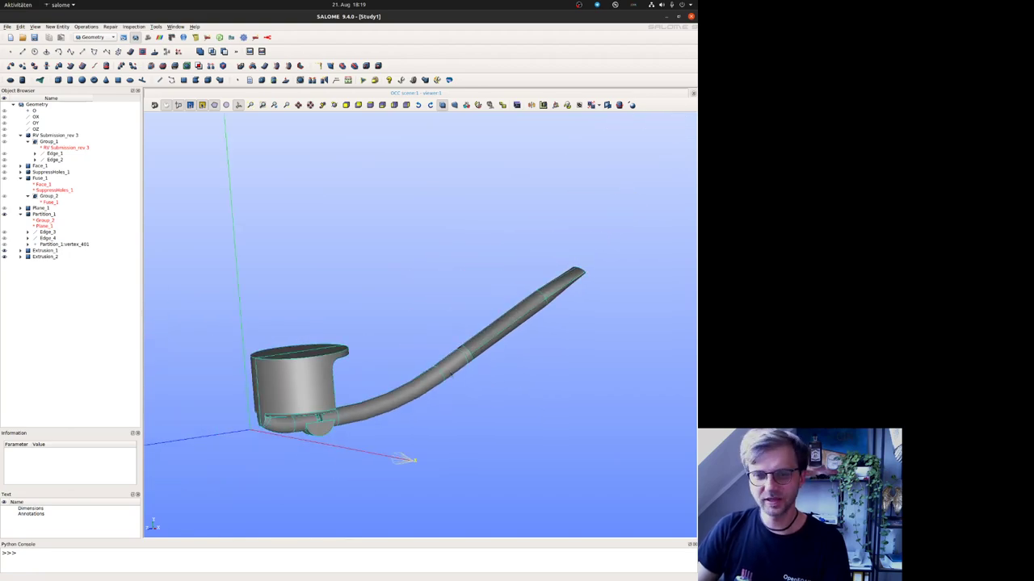
pyautogui.scroll(5, 498, 345)
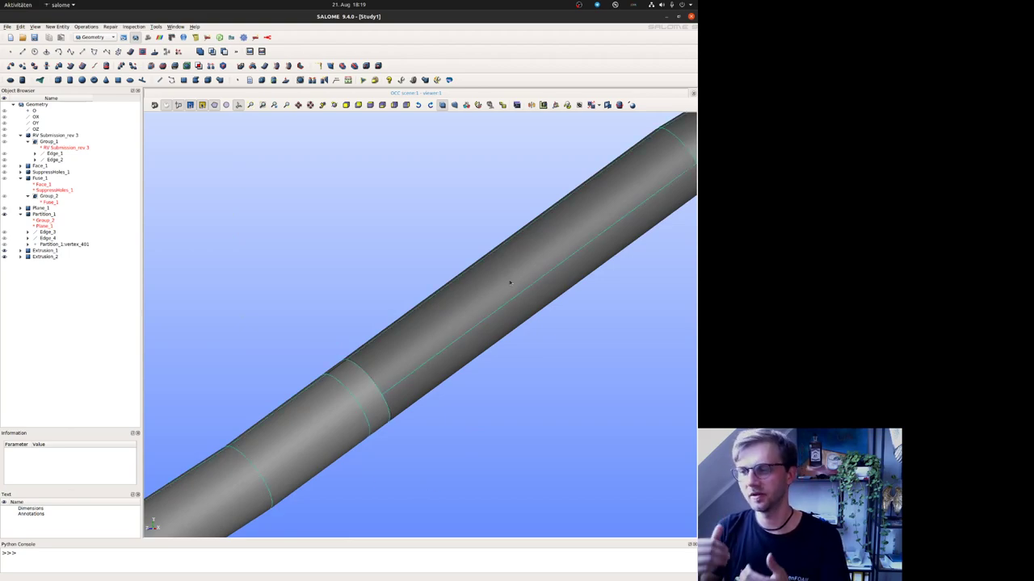
pyautogui.click(44, 250)
pyautogui.keyDown('shift'); pyautogui.click(45, 256); pyautogui.keyUp('shift')
pyautogui.keyDown('ctrl'); pyautogui.click(44, 214); pyautogui.keyUp('ctrl')
pyautogui.click(200, 51)
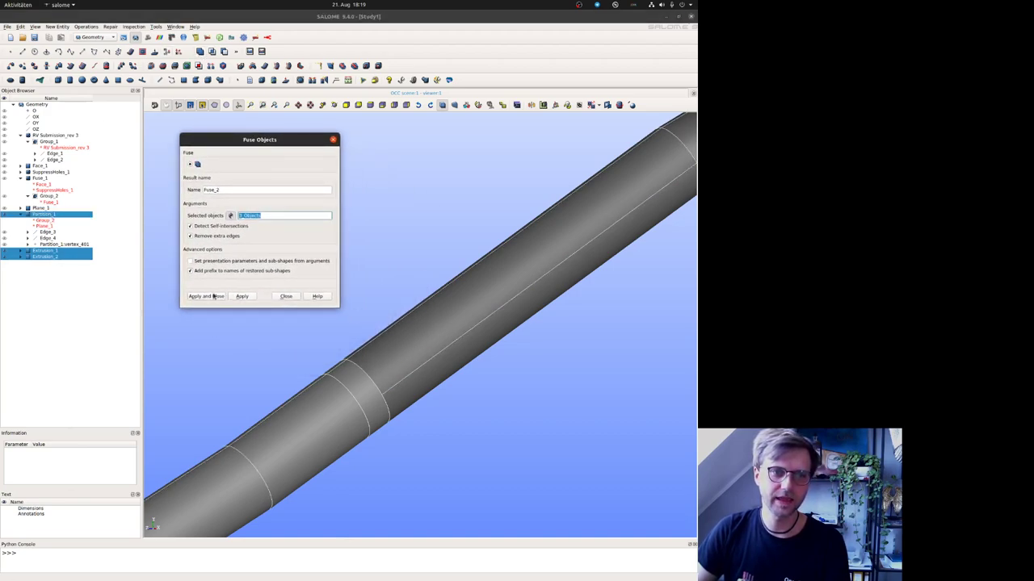
pyautogui.click(213, 296)
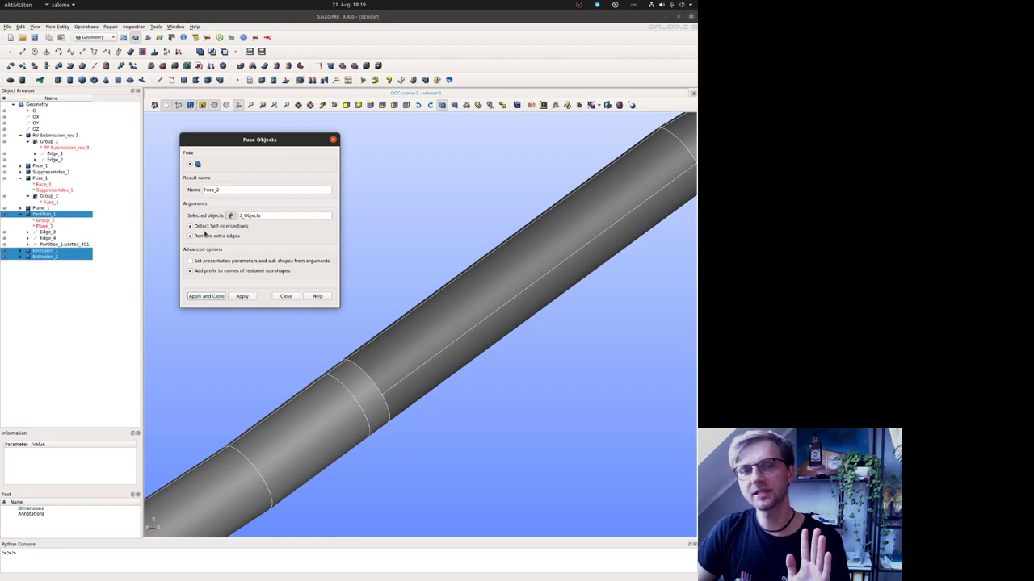
pyautogui.click(212, 297)
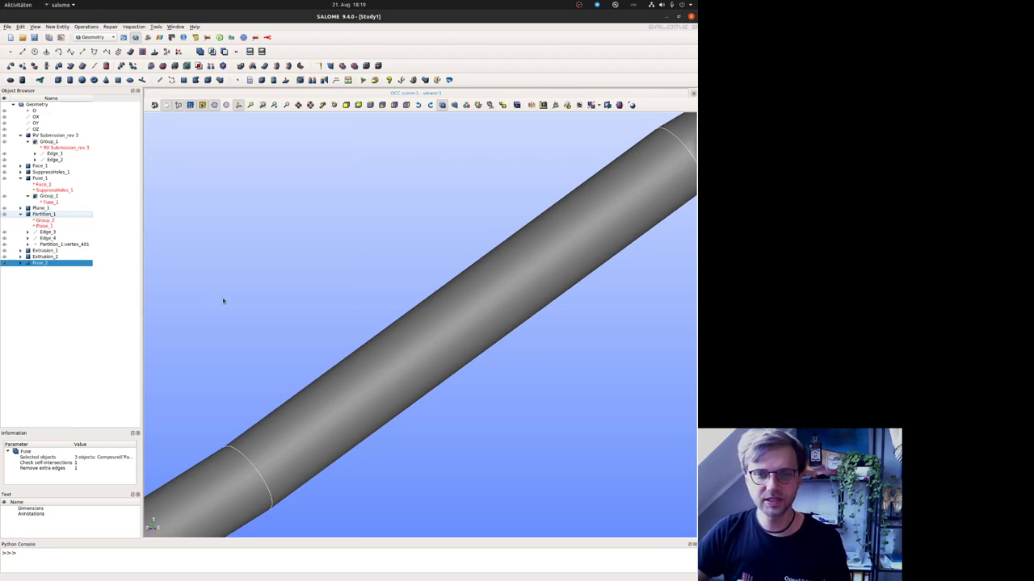
# Step: Examine the fused tube up to its mouthpiece tip, looking closely at the lengthwise seam there
pyautogui.scroll(-3, 427, 355)
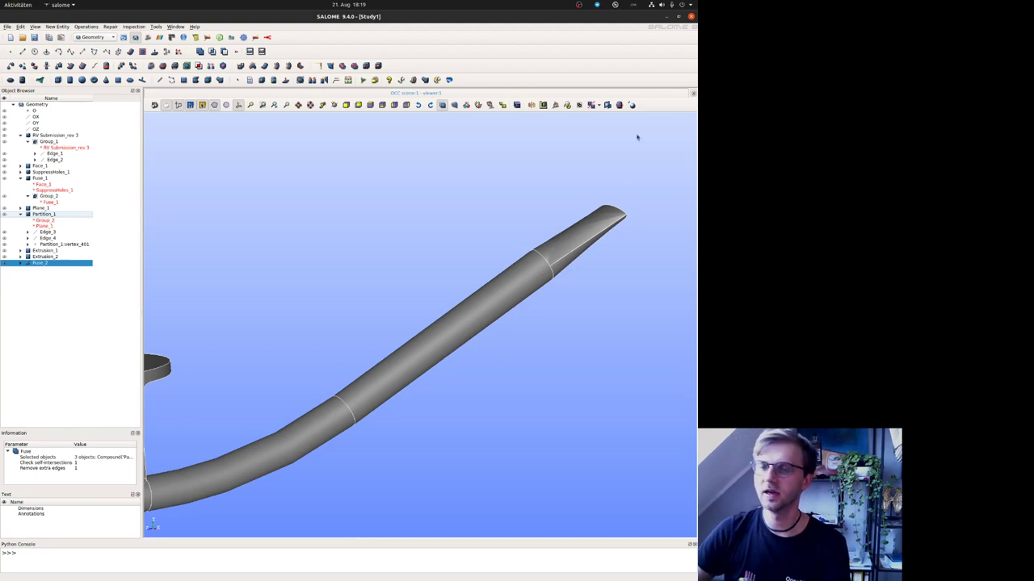
pyautogui.keyDown('ctrl'); pyautogui.moveTo(477, 359); pyautogui.dragTo(467, 368, button='right'); pyautogui.keyUp('ctrl')
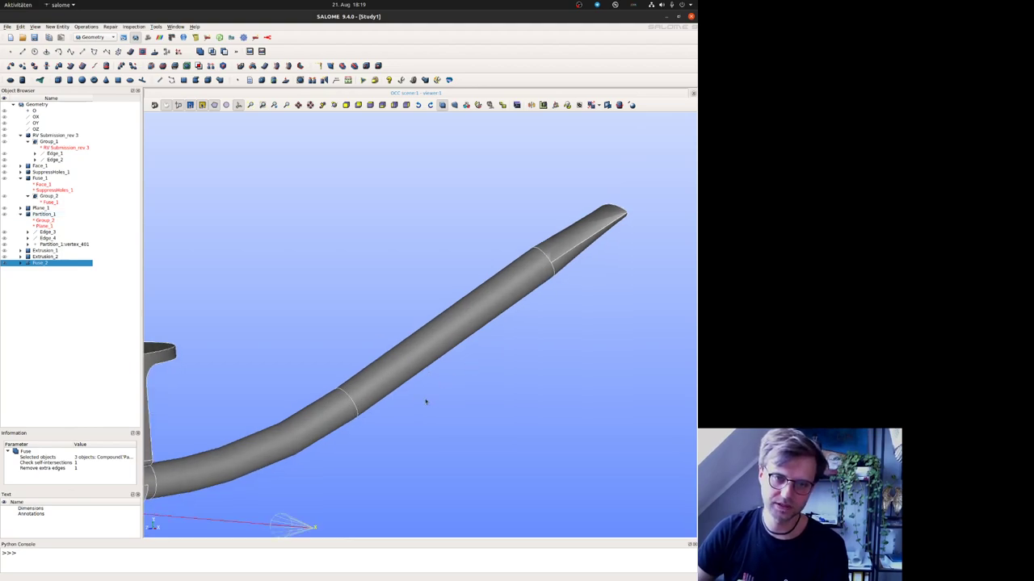
pyautogui.moveTo(421, 396); pyautogui.dragTo(509, 230)
pyautogui.scroll(2, 510, 230)
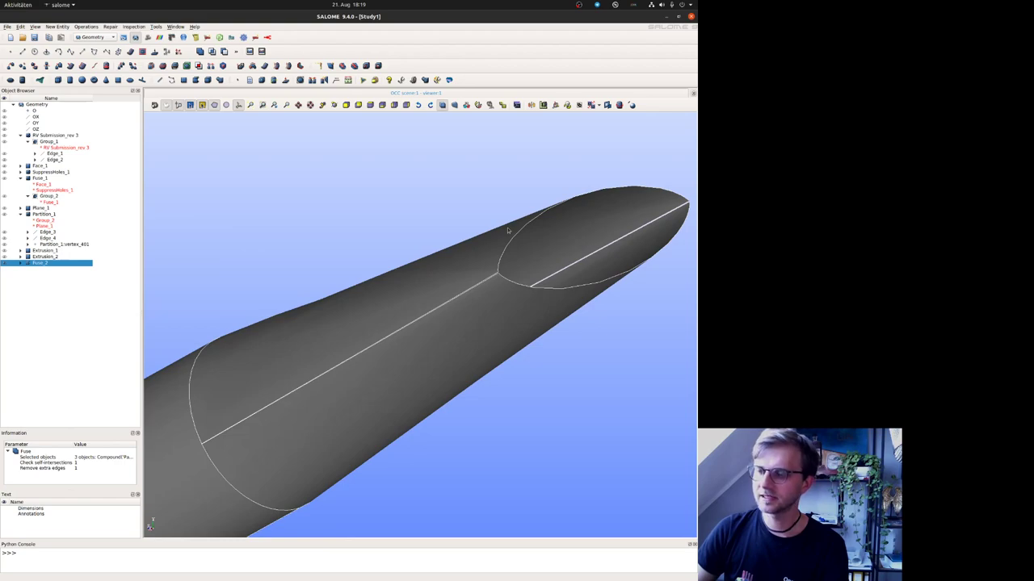
pyautogui.scroll(-2, 508, 231)
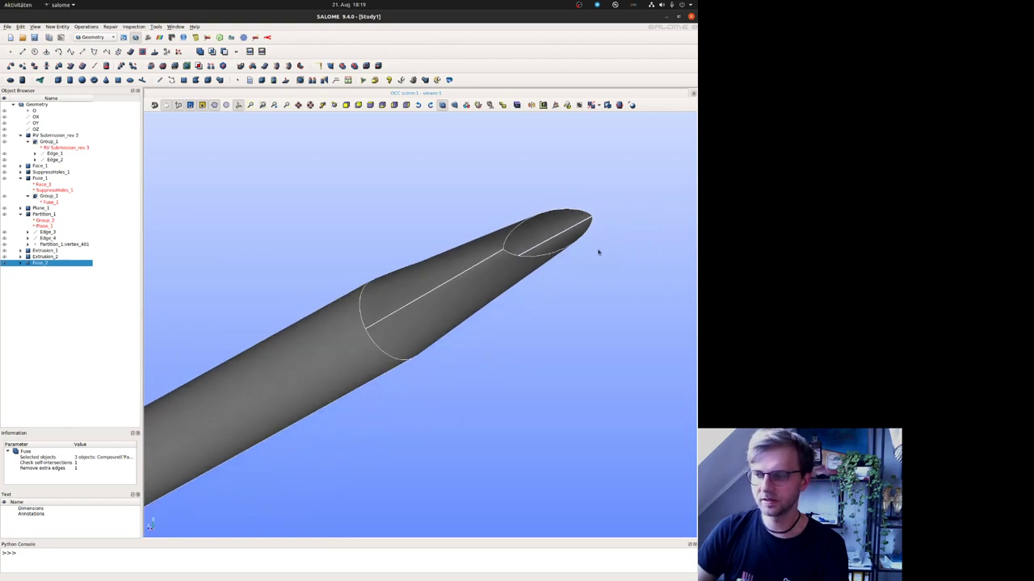
pyautogui.moveTo(595, 252); pyautogui.dragTo(611, 216)
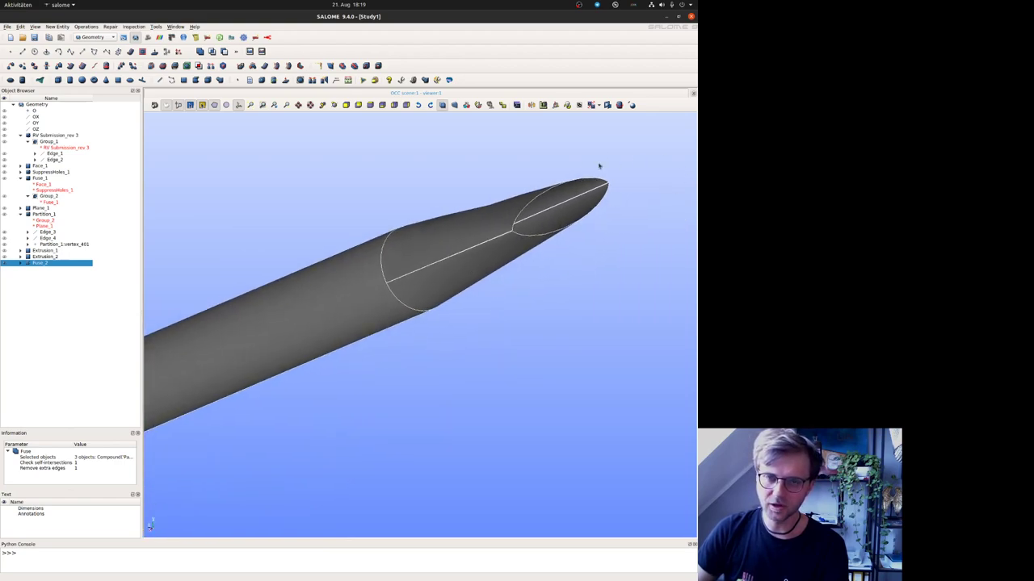
pyautogui.scroll(-4, 547, 250)
pyautogui.scroll(5, 580, 205)
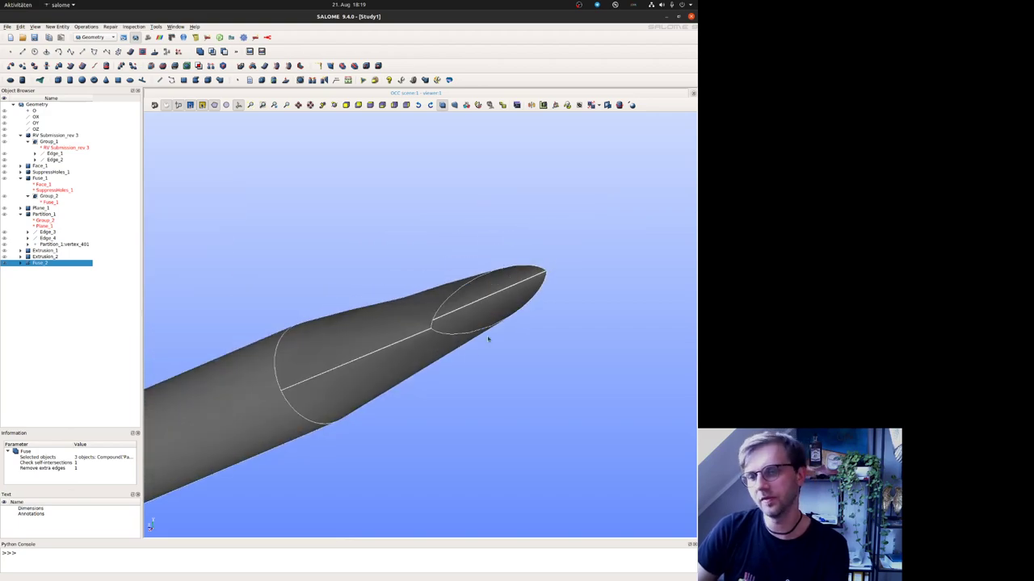
pyautogui.scroll(1, 473, 353)
pyautogui.scroll(1, 474, 369)
pyautogui.keyDown('ctrl'); pyautogui.moveTo(486, 359); pyautogui.dragTo(510, 349, button='right'); pyautogui.keyUp('ctrl')
pyautogui.scroll(6, 458, 371)
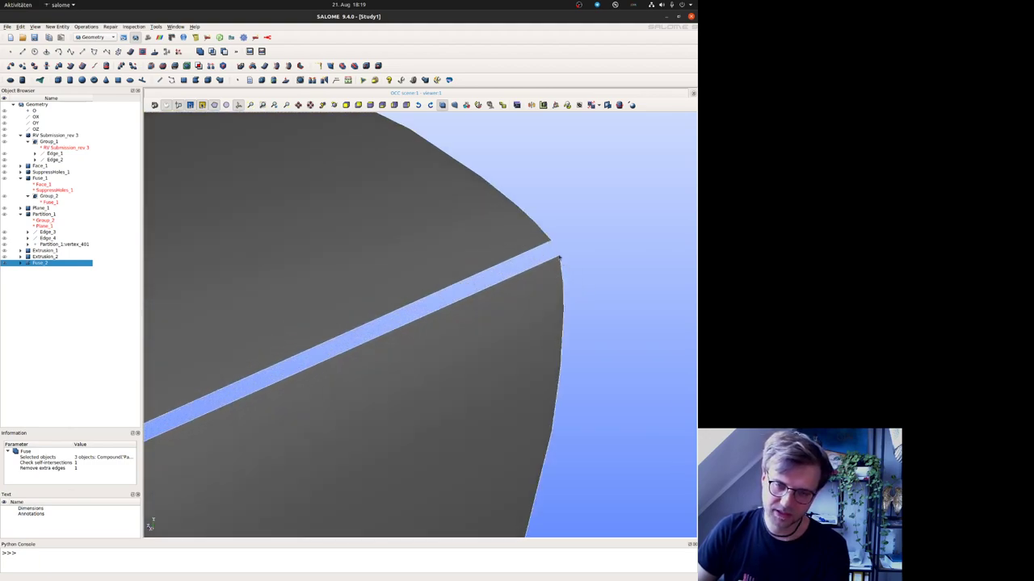
pyautogui.scroll(-6, 558, 277)
pyautogui.click(380, 239)
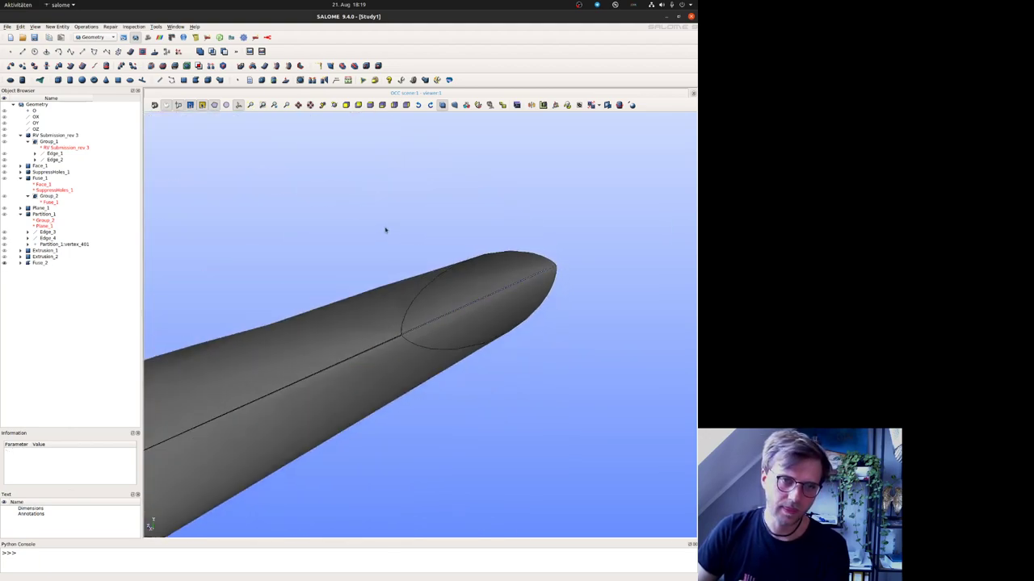
pyautogui.click(49, 135)
pyautogui.rightClick(50, 135)
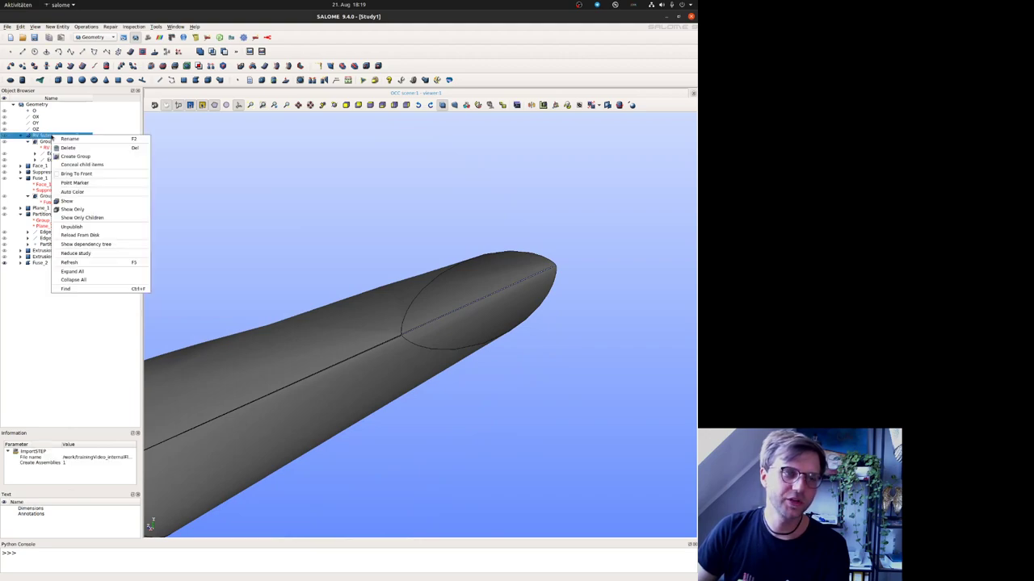
pyautogui.click(81, 161)
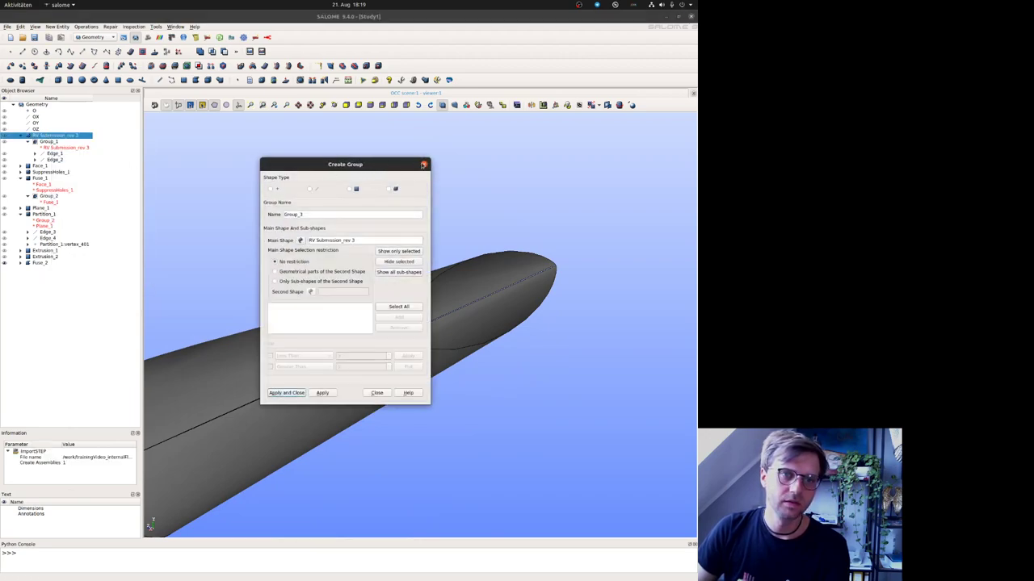
pyautogui.click(423, 164)
# Step: Show the individual faces of RV Submission_rev 3 for sub-shape selection and check the inner face at the mouthpiece opening
pyautogui.click(151, 65)
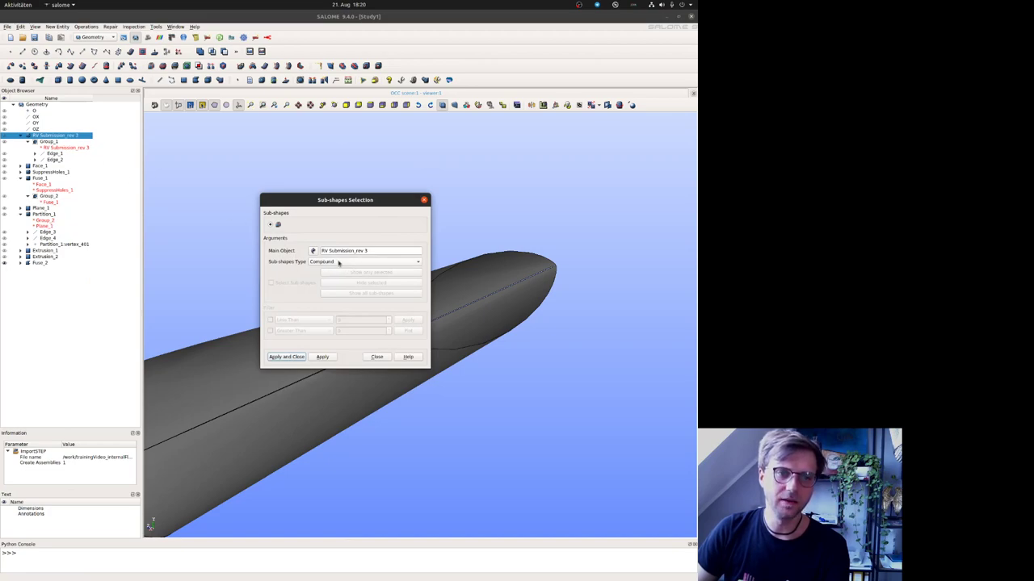
pyautogui.click(340, 263)
pyautogui.click(347, 296)
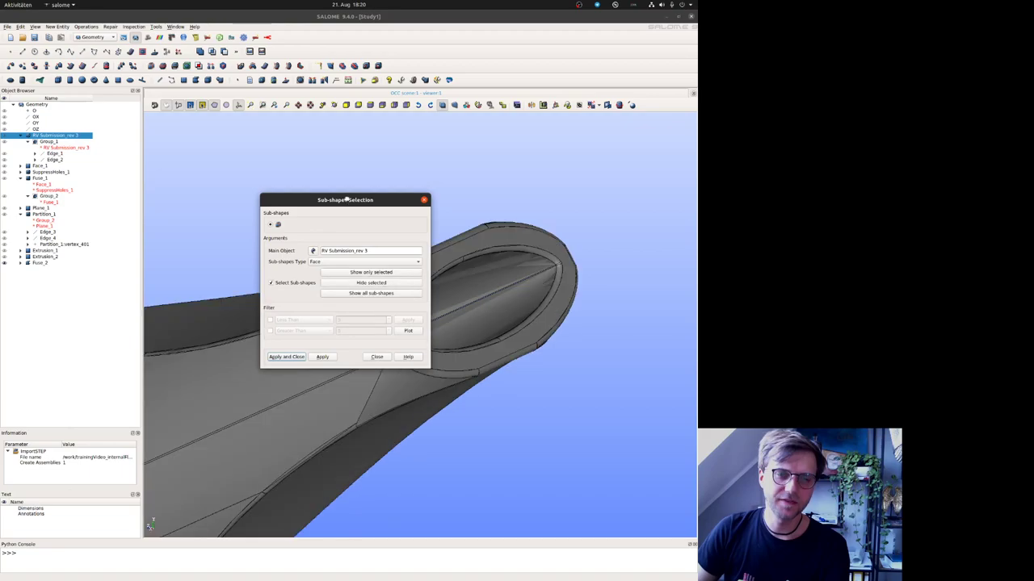
pyautogui.moveTo(345, 200); pyautogui.dragTo(217, 190)
pyautogui.scroll(3, 556, 257)
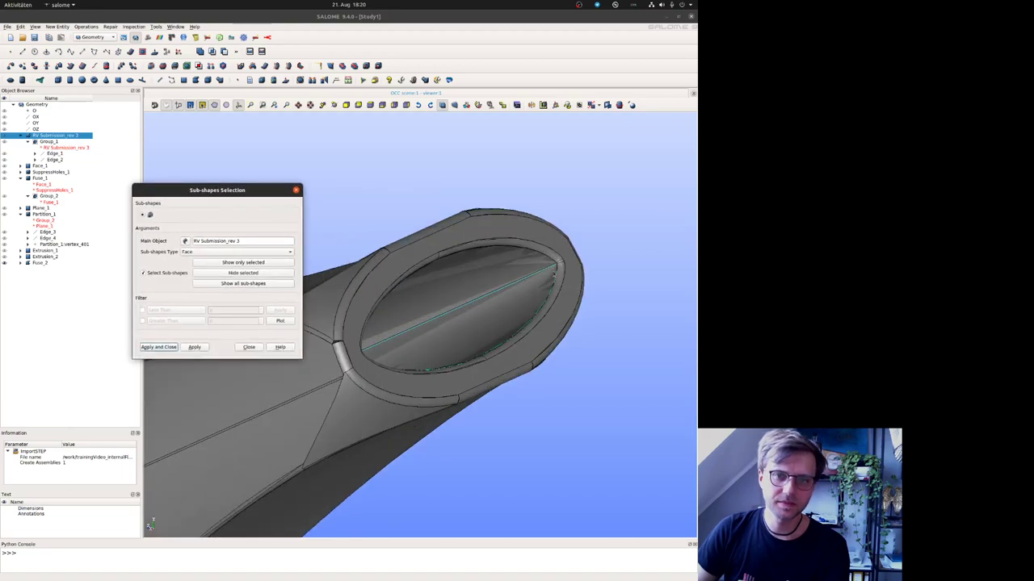
pyautogui.scroll(1, 556, 257)
pyautogui.click(556, 250)
# Step: Inspect the original model's faces along the mouthpiece seam from other sides, and leave the sub-shape selection without extracting anything
pyautogui.scroll(-8, 452, 327)
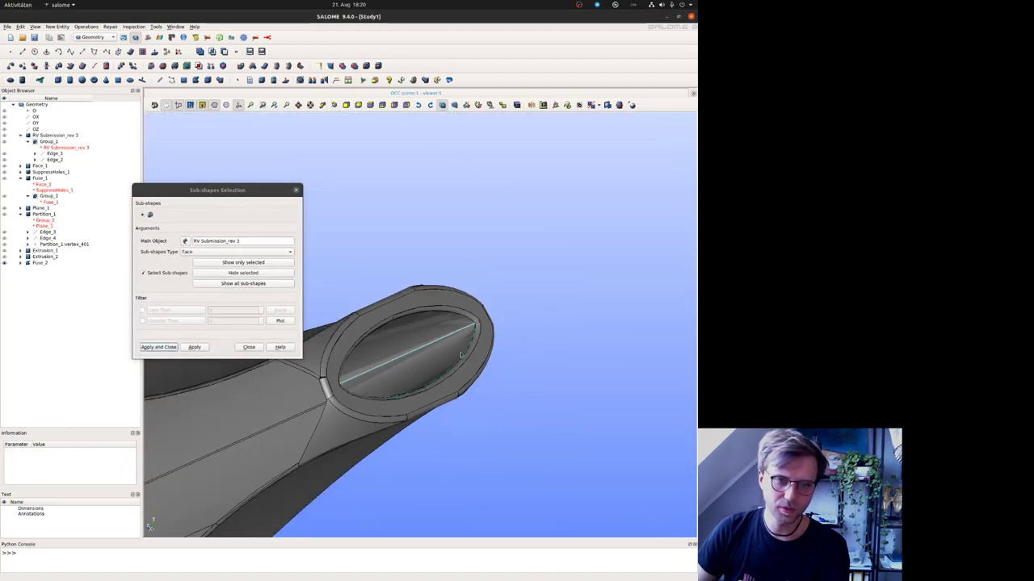
pyautogui.keyDown('ctrl'); pyautogui.moveTo(326, 376); pyautogui.dragTo(166, 441, button='right'); pyautogui.keyUp('ctrl')
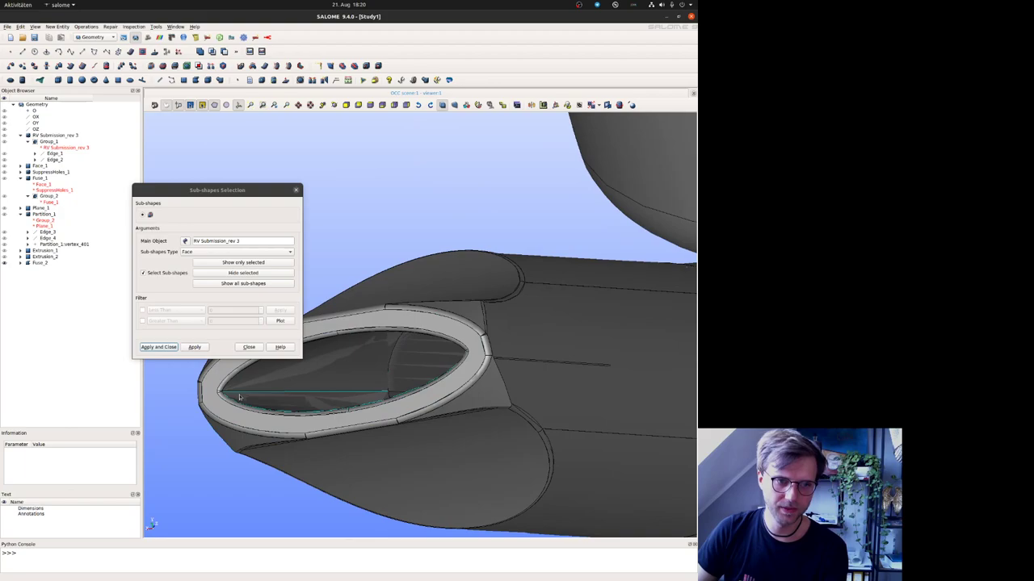
pyautogui.scroll(4, 234, 394)
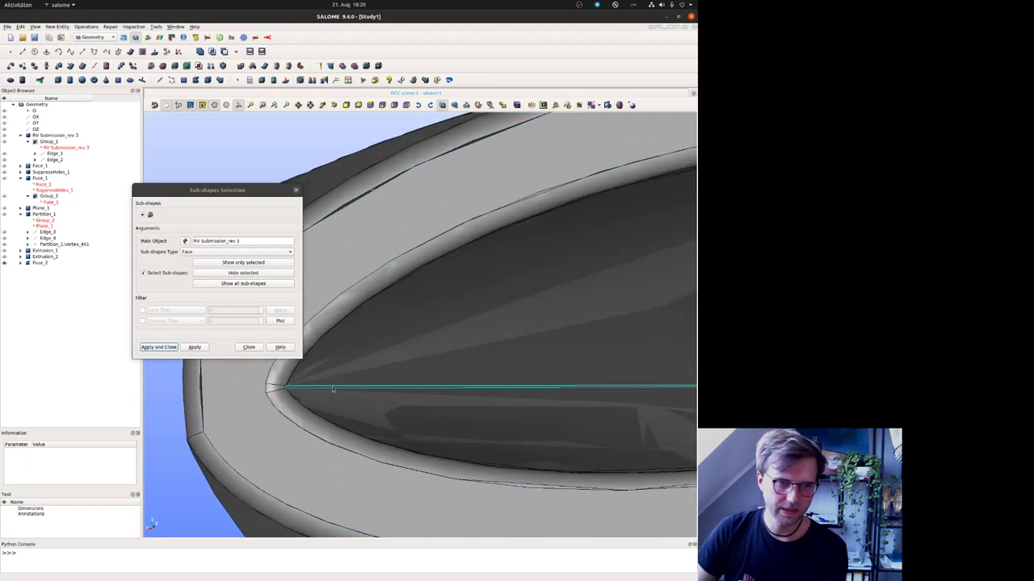
pyautogui.click(331, 389)
pyautogui.scroll(-5, 367, 399)
pyautogui.keyDown('ctrl'); pyautogui.moveTo(388, 401); pyautogui.dragTo(505, 405, button='right'); pyautogui.keyUp('ctrl')
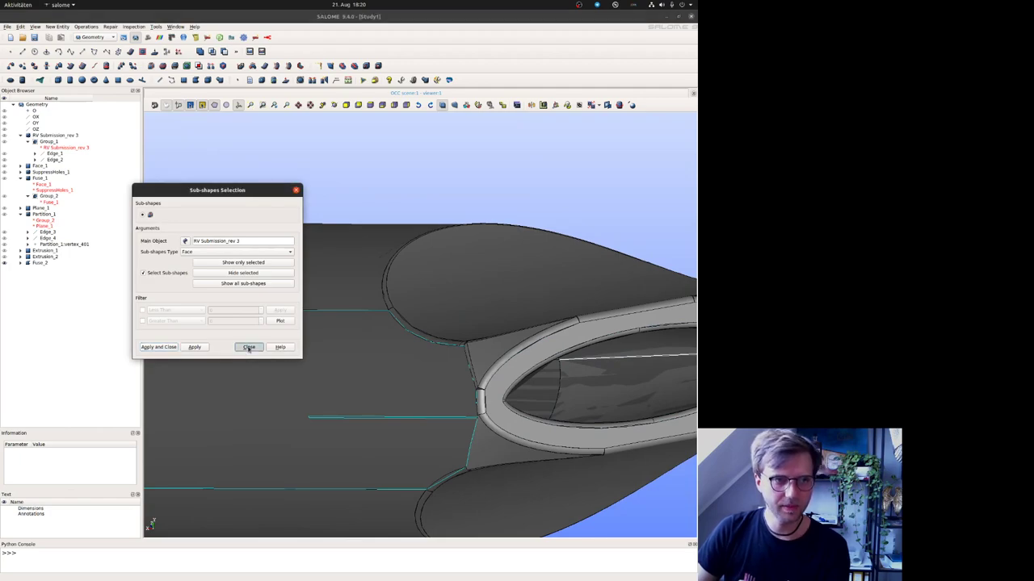
pyautogui.click(249, 347)
# Step: Hide RV Submission_rev 3 and examine the lengthwise seam on the fused tube's mouthpiece tip from several sides
pyautogui.click(21, 263)
pyautogui.click(4, 136)
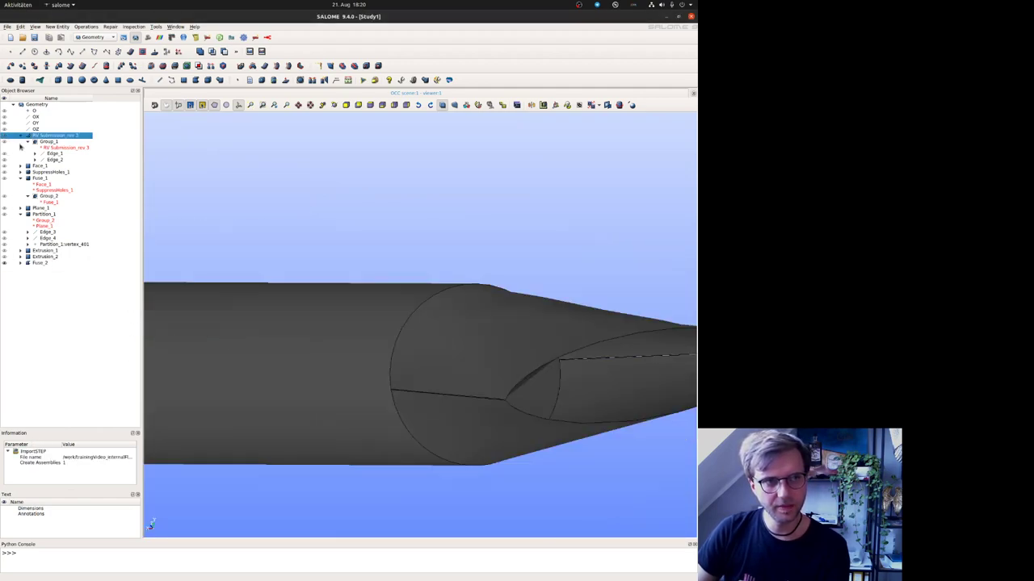
pyautogui.keyDown('ctrl'); pyautogui.moveTo(549, 360); pyautogui.dragTo(300, 291, button='middle'); pyautogui.keyUp('ctrl')
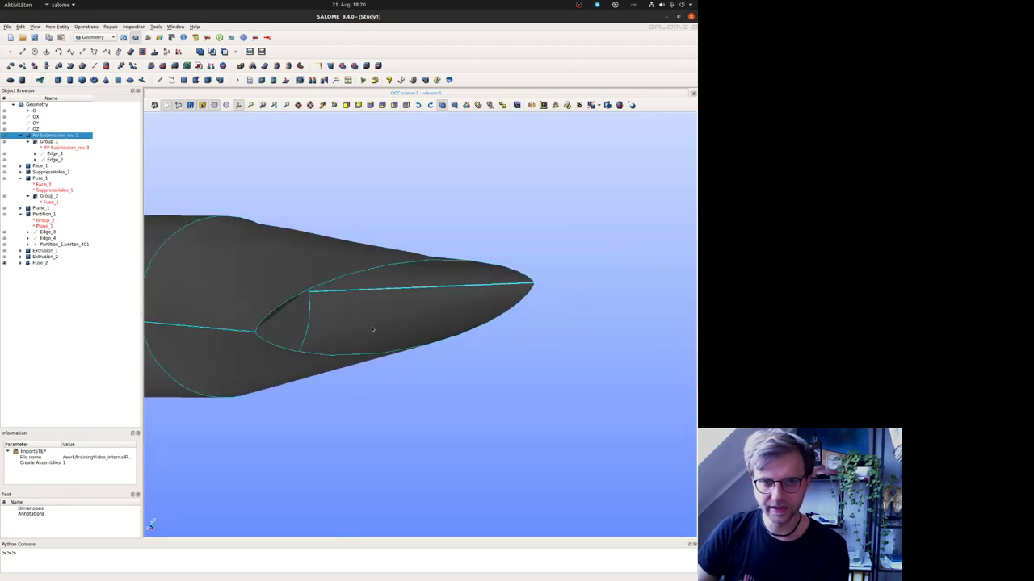
pyautogui.keyDown('ctrl'); pyautogui.moveTo(374, 328); pyautogui.dragTo(493, 331, button='right'); pyautogui.keyUp('ctrl')
pyautogui.keyDown('ctrl'); pyautogui.moveTo(506, 333); pyautogui.dragTo(261, 377, button='middle'); pyautogui.keyUp('ctrl')
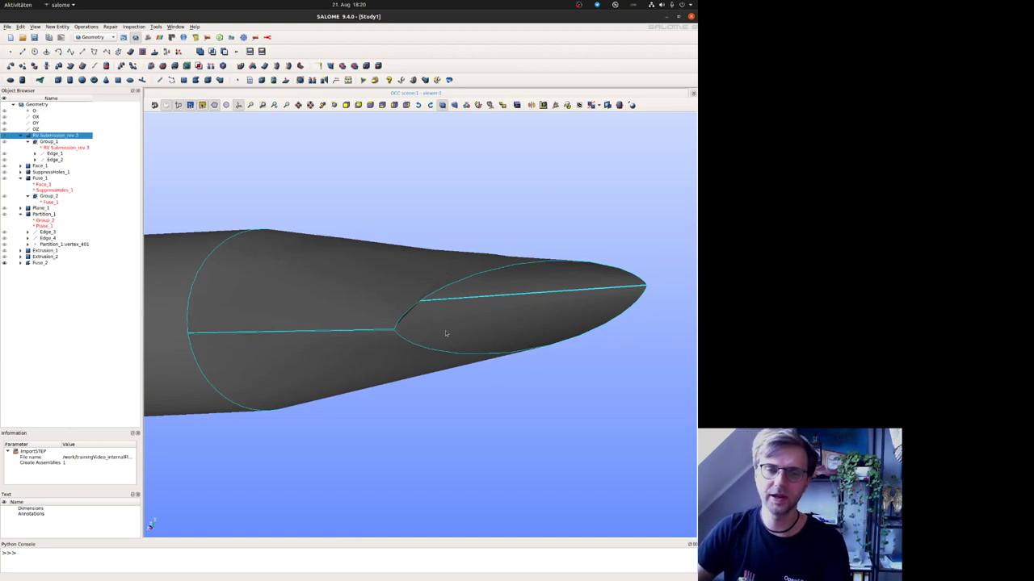
# Step: Set up a topological sewing of Fuse_2, detect its free boundaries and inspect them around the mouthpiece
pyautogui.click(105, 27)
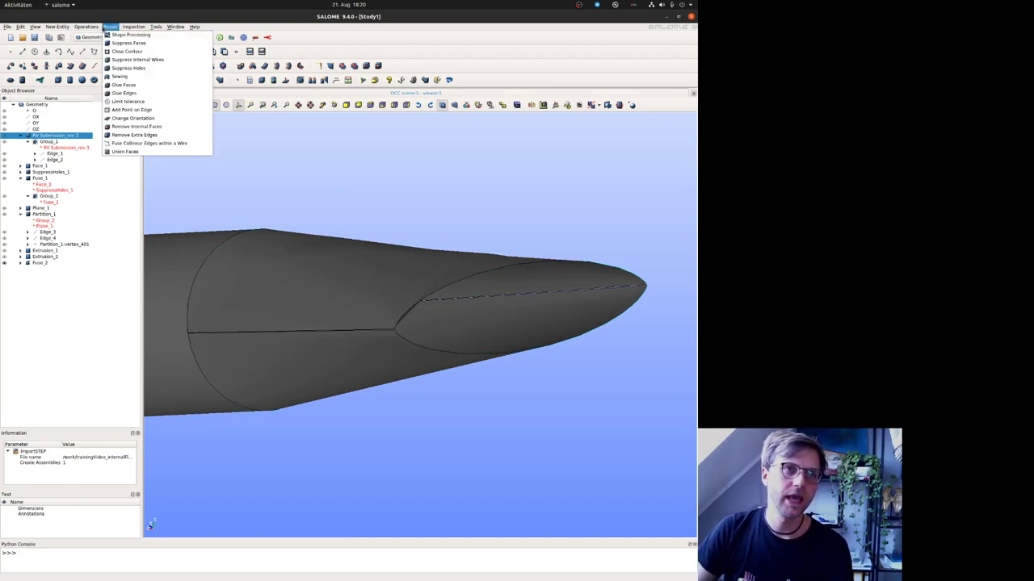
pyautogui.click(129, 77)
pyautogui.moveTo(330, 210); pyautogui.dragTo(220, 130)
pyautogui.click(216, 235)
pyautogui.click(294, 211)
pyautogui.click(215, 204)
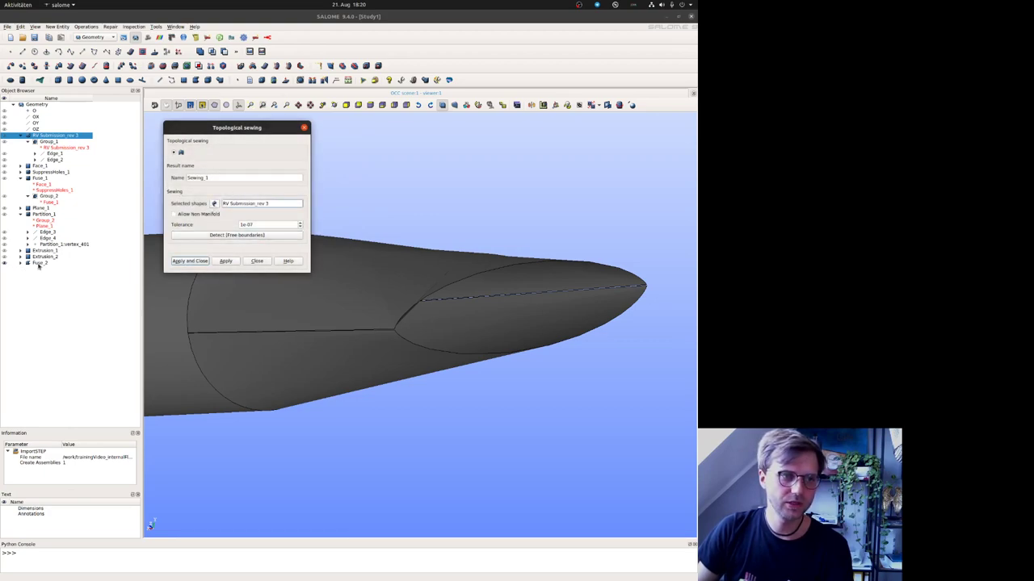
pyautogui.click(38, 264)
pyautogui.click(238, 235)
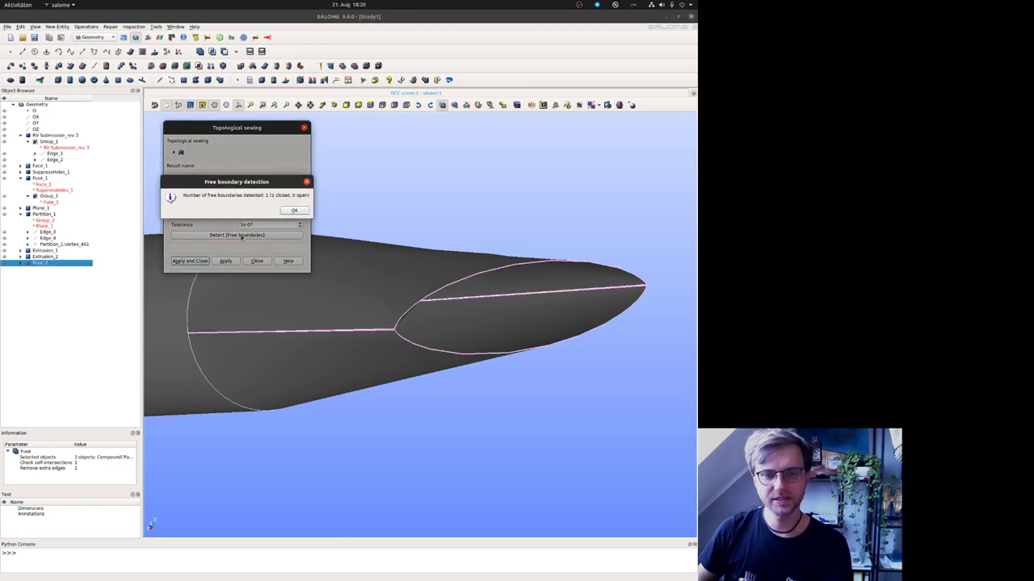
pyautogui.click(295, 211)
pyautogui.scroll(-6, 538, 279)
pyautogui.keyDown('ctrl'); pyautogui.moveTo(538, 279); pyautogui.dragTo(505, 308, button='right'); pyautogui.keyUp('ctrl')
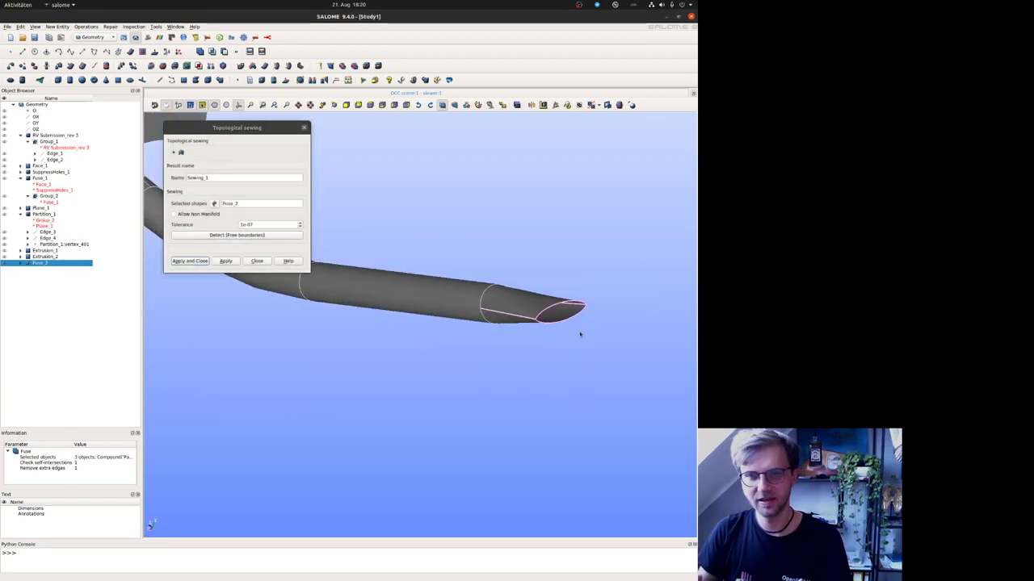
pyautogui.scroll(5, 580, 333)
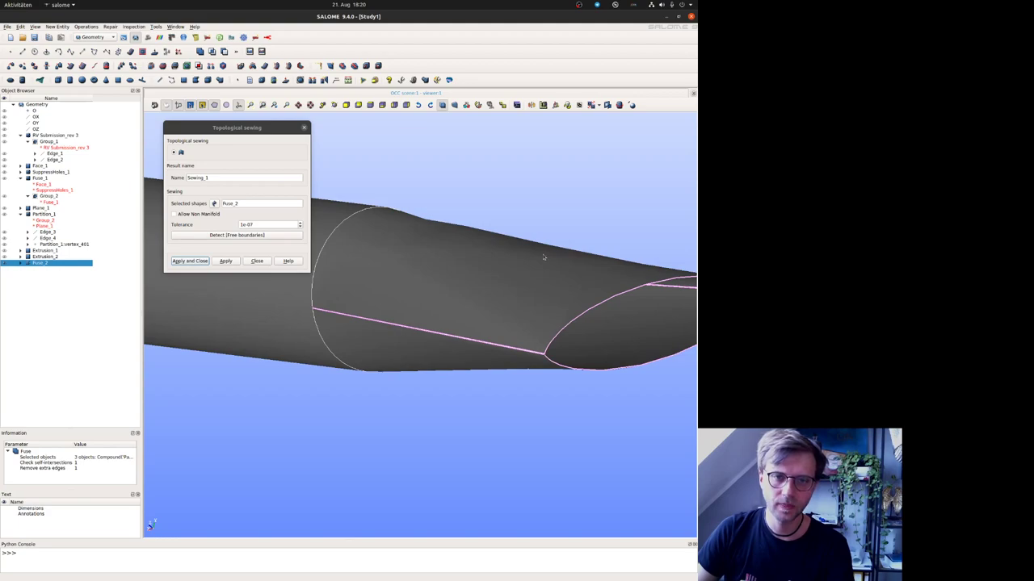
pyautogui.keyDown('ctrl'); pyautogui.moveTo(512, 239); pyautogui.dragTo(450, 218, button='middle'); pyautogui.keyUp('ctrl')
# Step: Try to sew Fuse_2 with a tolerance of 1e-07 and with a tolerance of 1e-05
pyautogui.moveTo(271, 225); pyautogui.dragTo(252, 229)
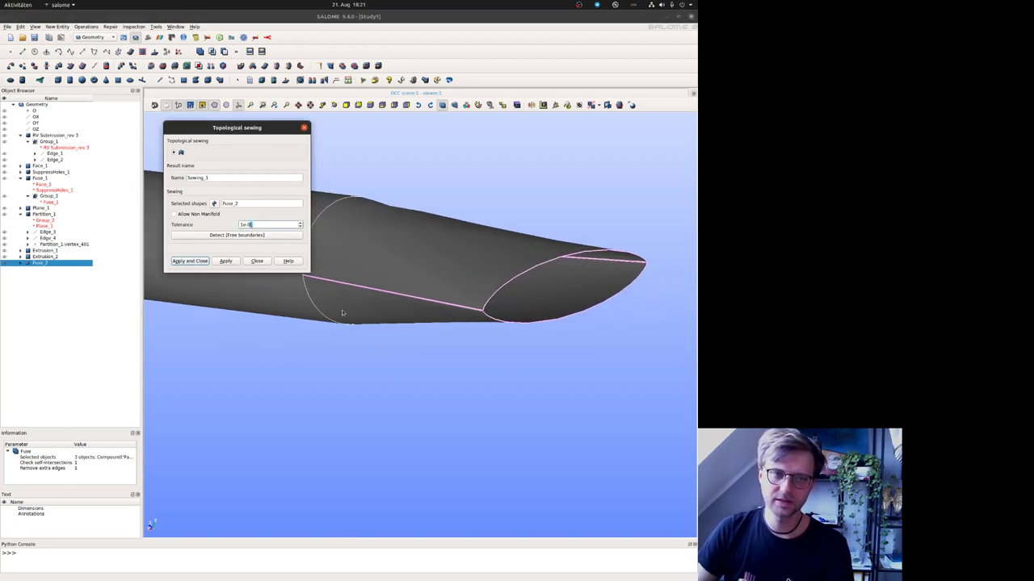
pyautogui.scroll(2, 549, 244)
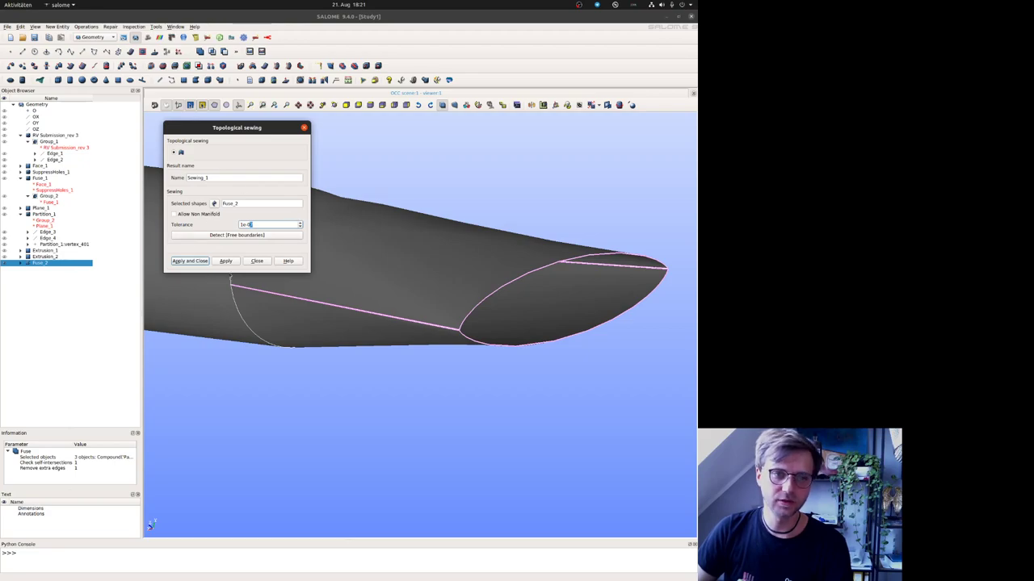
pyautogui.click(223, 261)
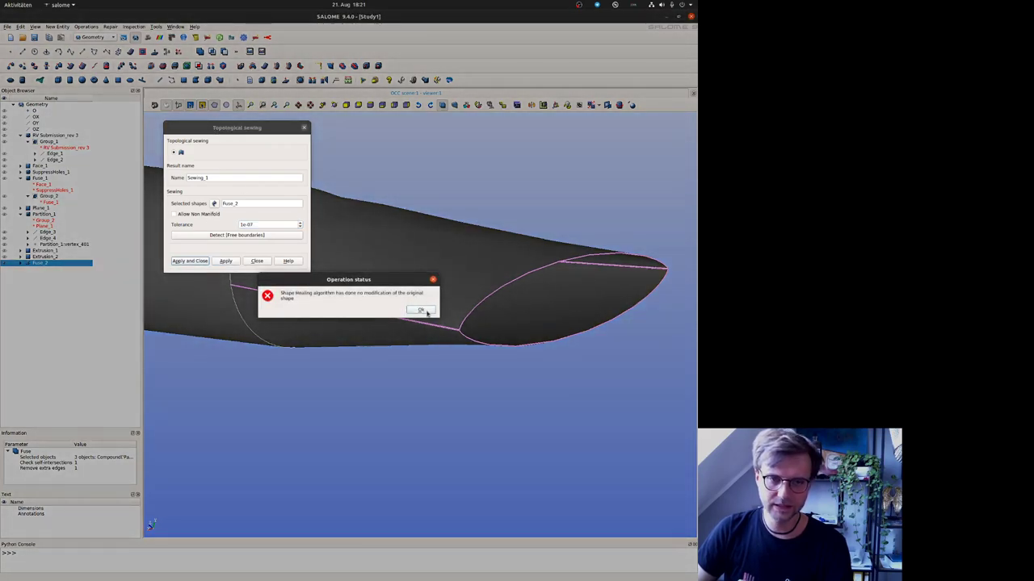
pyautogui.click(421, 311)
pyautogui.click(250, 225)
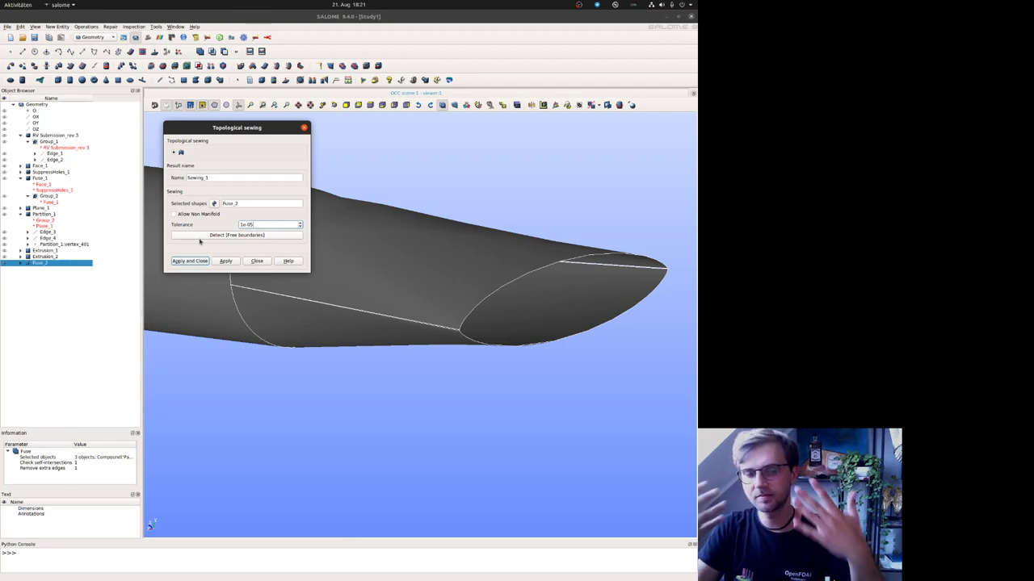
pyautogui.click(225, 261)
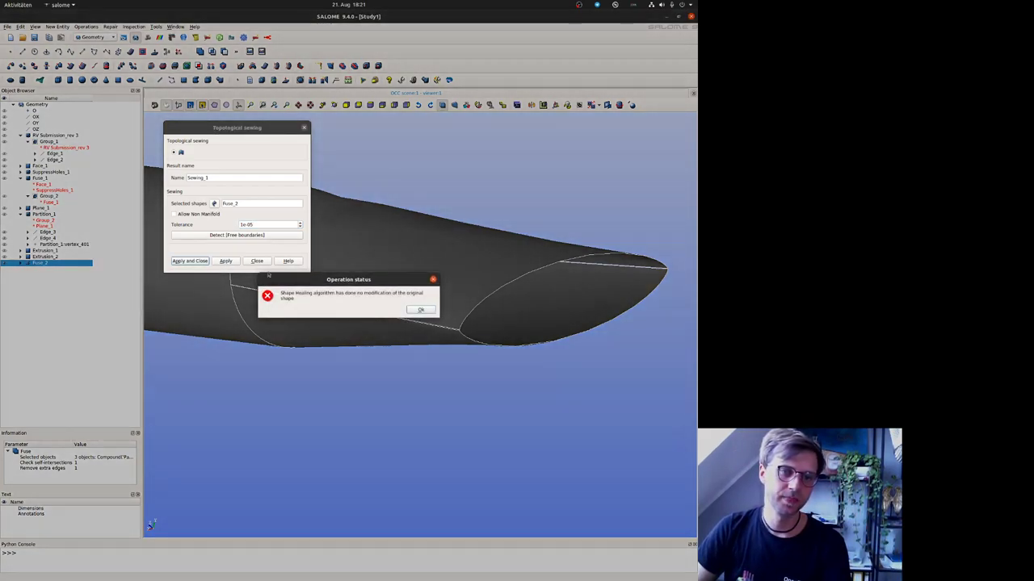
pyautogui.press('Return')
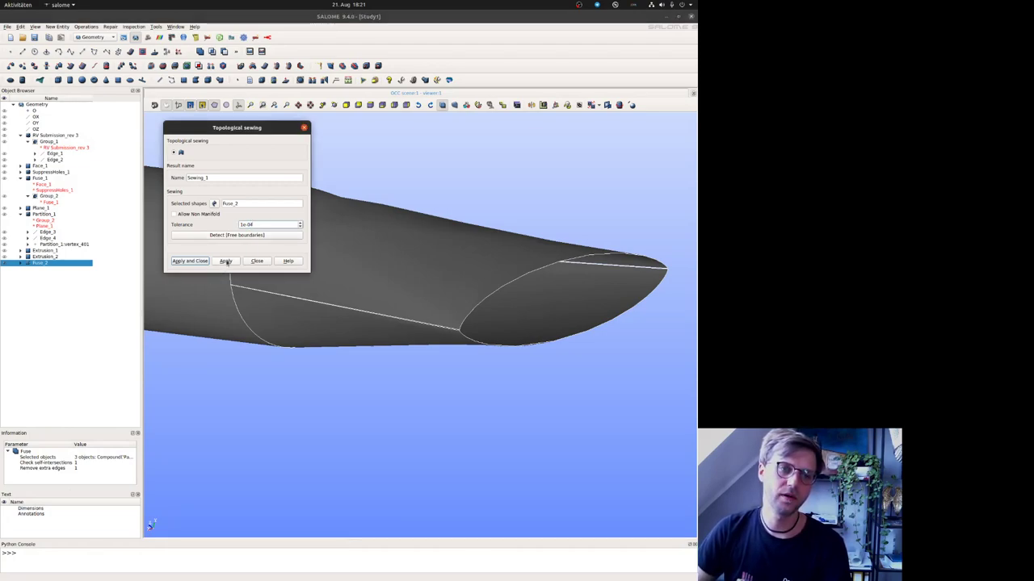
# Step: Sew Fuse_2 with a tolerance of 1e-04 and check the seam at the mouthpiece tip
pyautogui.click(226, 262)
pyautogui.scroll(5, 601, 291)
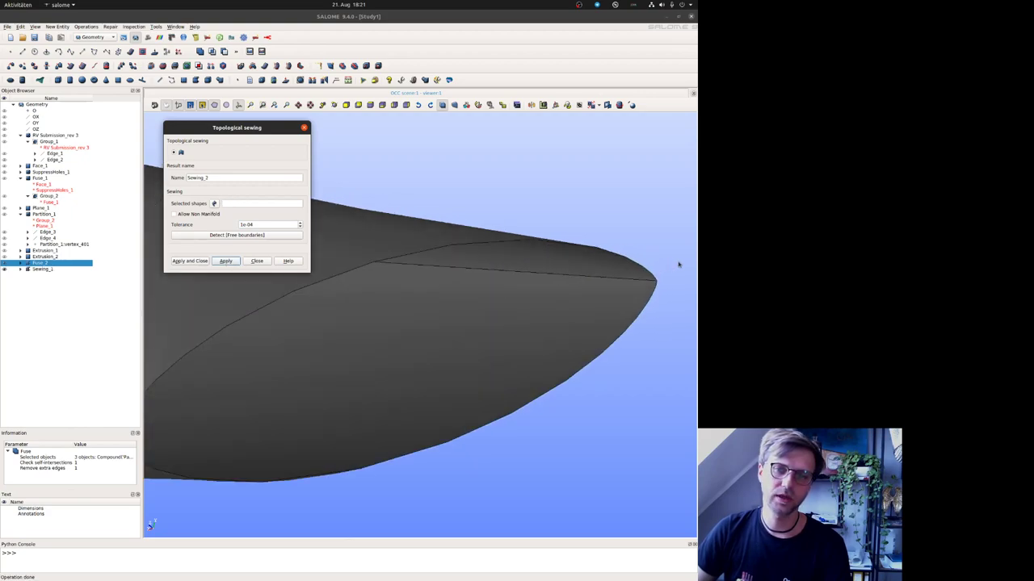
pyautogui.scroll(2, 602, 290)
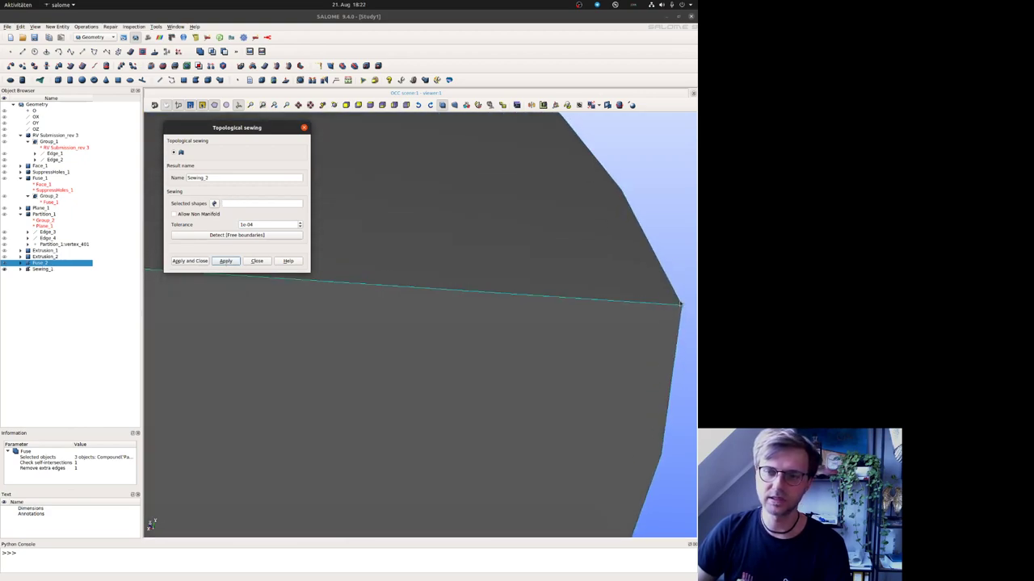
pyautogui.scroll(-7, 590, 290)
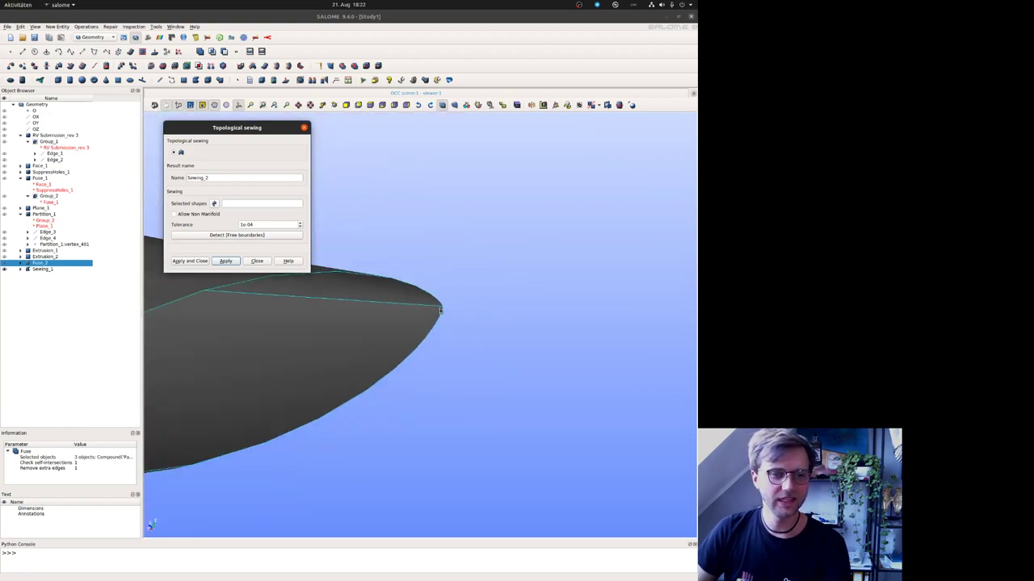
pyautogui.click(256, 261)
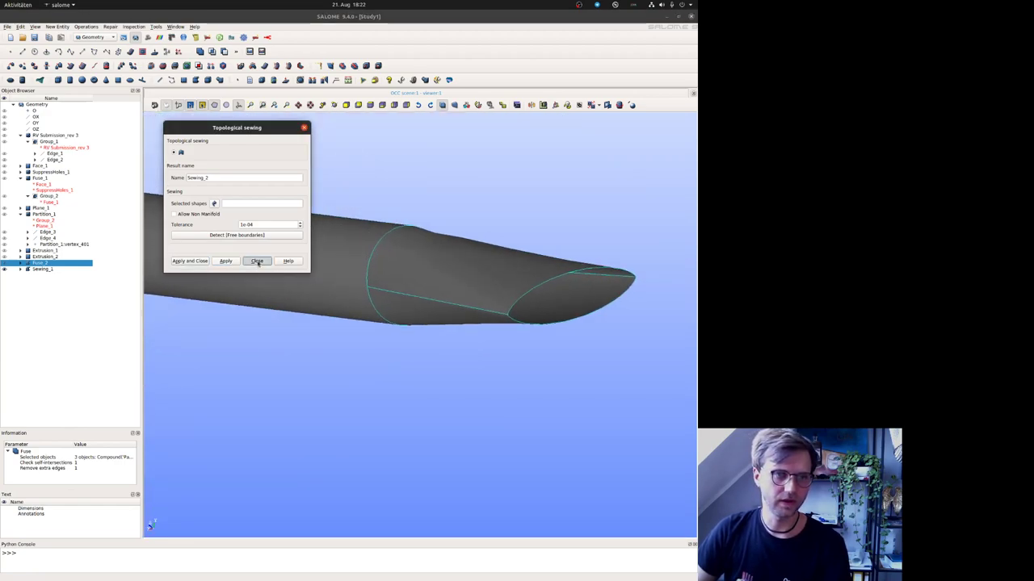
pyautogui.scroll(5, 512, 307)
pyautogui.scroll(-6, 314, 293)
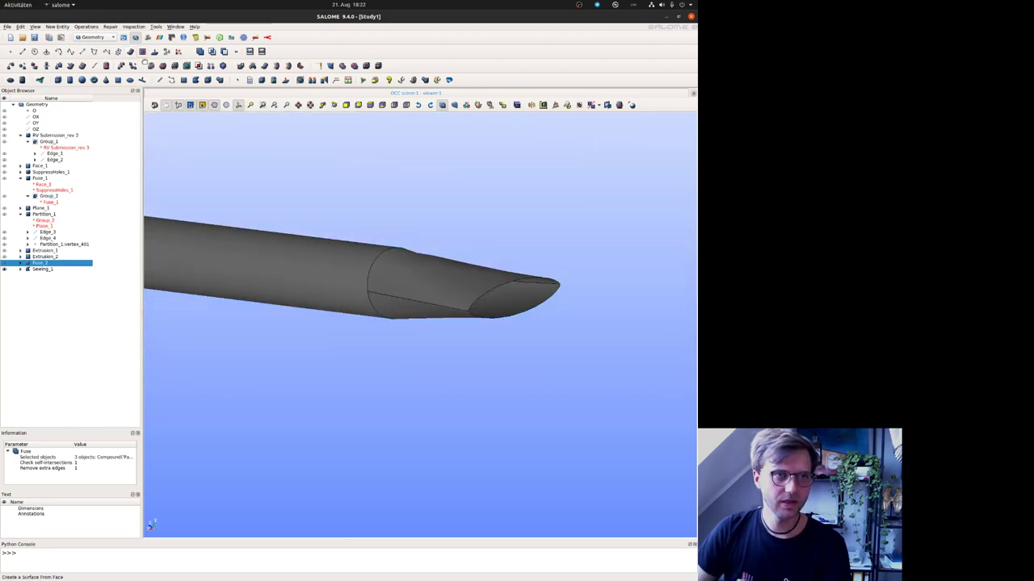
pyautogui.click(150, 66)
pyautogui.click(336, 262)
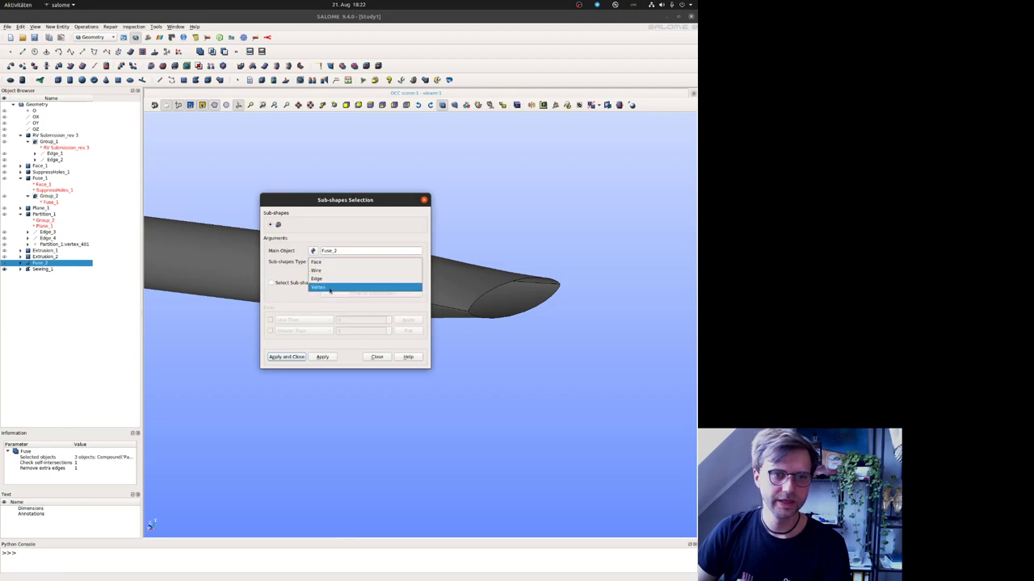
pyautogui.click(336, 279)
pyautogui.click(271, 283)
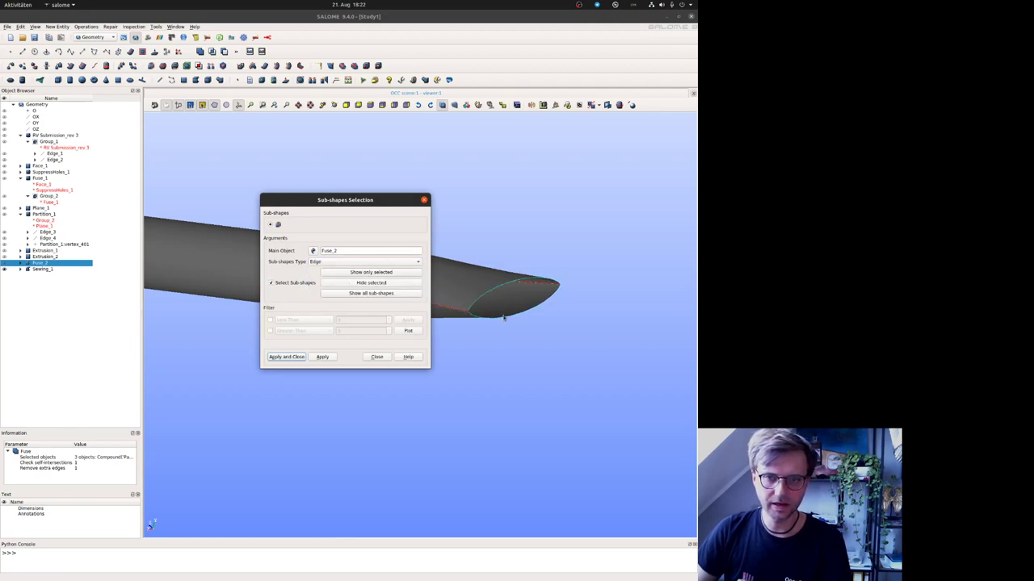
pyautogui.keyDown('ctrl'); pyautogui.moveTo(506, 318); pyautogui.dragTo(588, 312, button='right'); pyautogui.keyUp('ctrl')
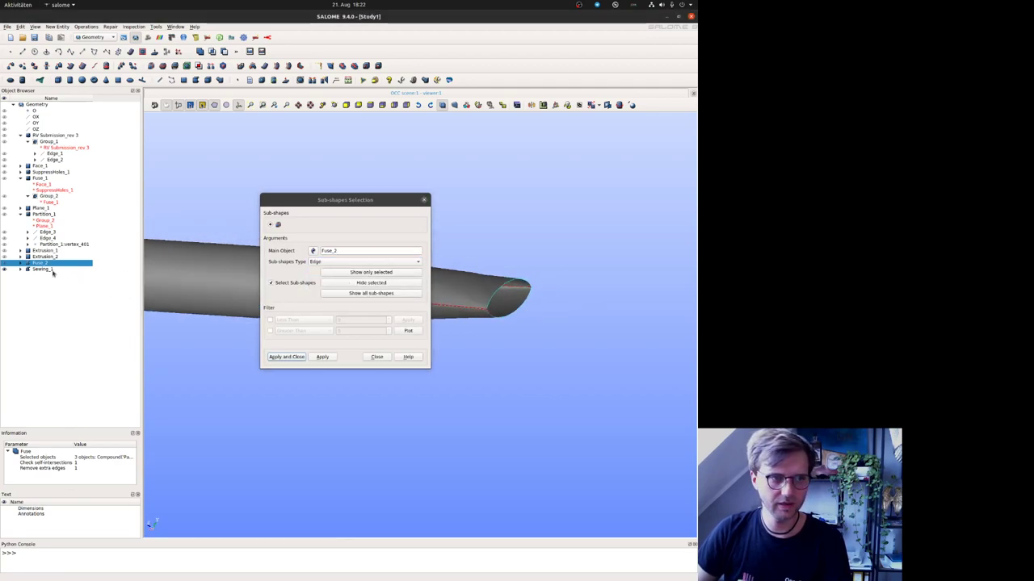
pyautogui.click(51, 271)
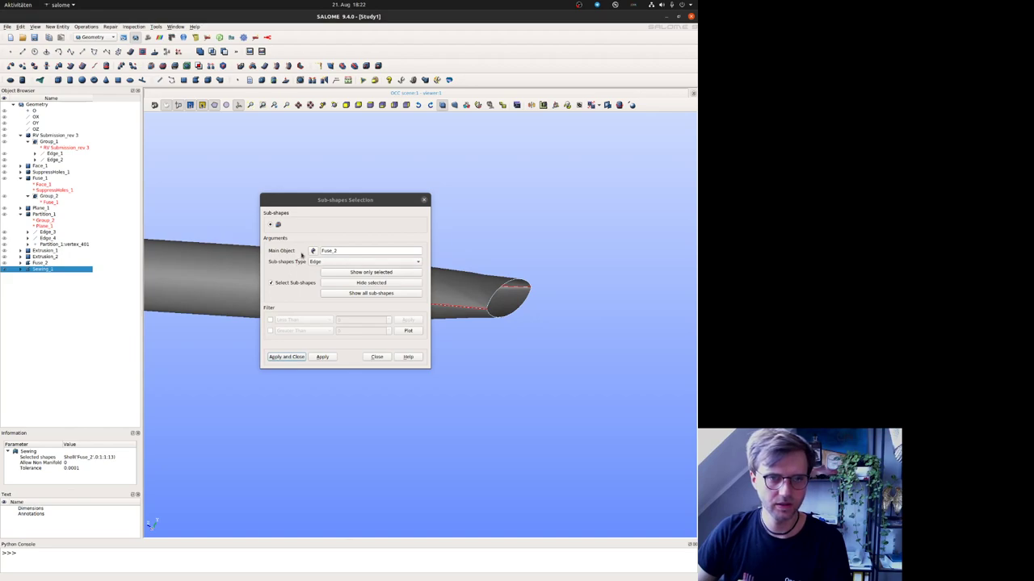
pyautogui.click(304, 254)
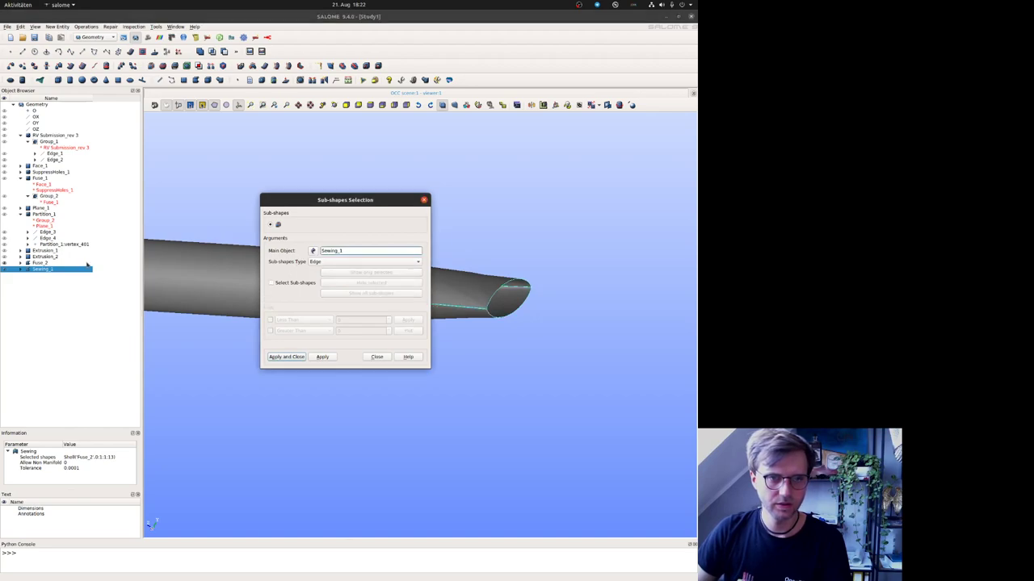
pyautogui.click(301, 282)
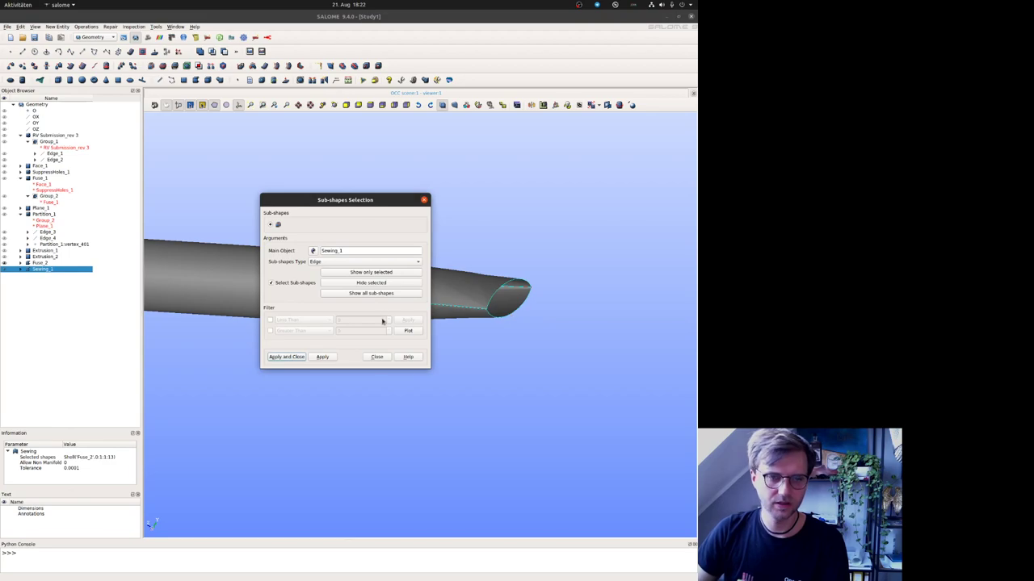
pyautogui.click(376, 356)
# Step: Show only Sewing_1 and extract the two edges around its mouthpiece opening as edge sub-shapes
pyautogui.click(4, 263)
pyautogui.click(5, 269)
pyautogui.click(4, 270)
pyautogui.click(150, 65)
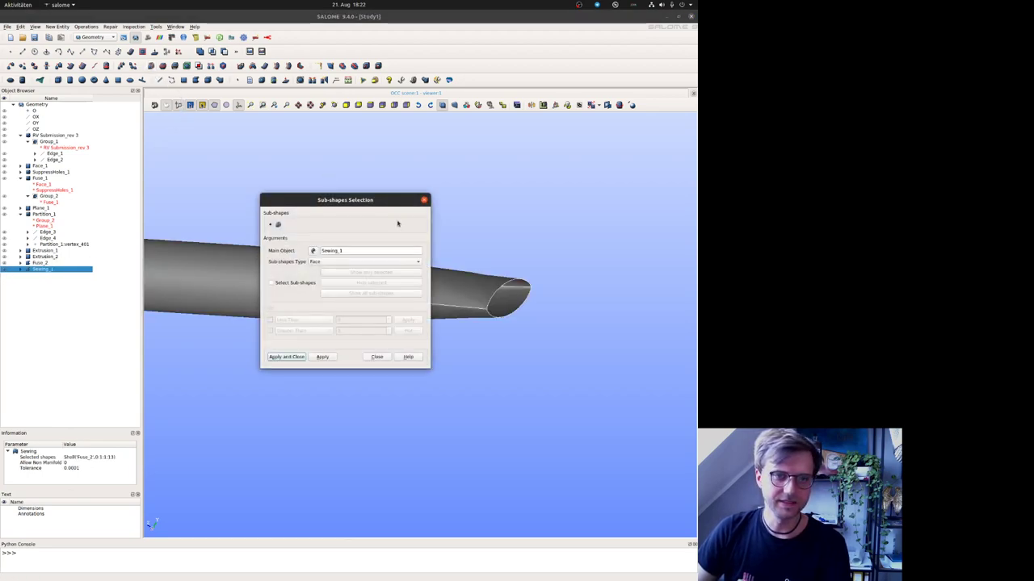
pyautogui.click(323, 264)
pyautogui.click(333, 278)
pyautogui.click(305, 283)
pyautogui.click(521, 309)
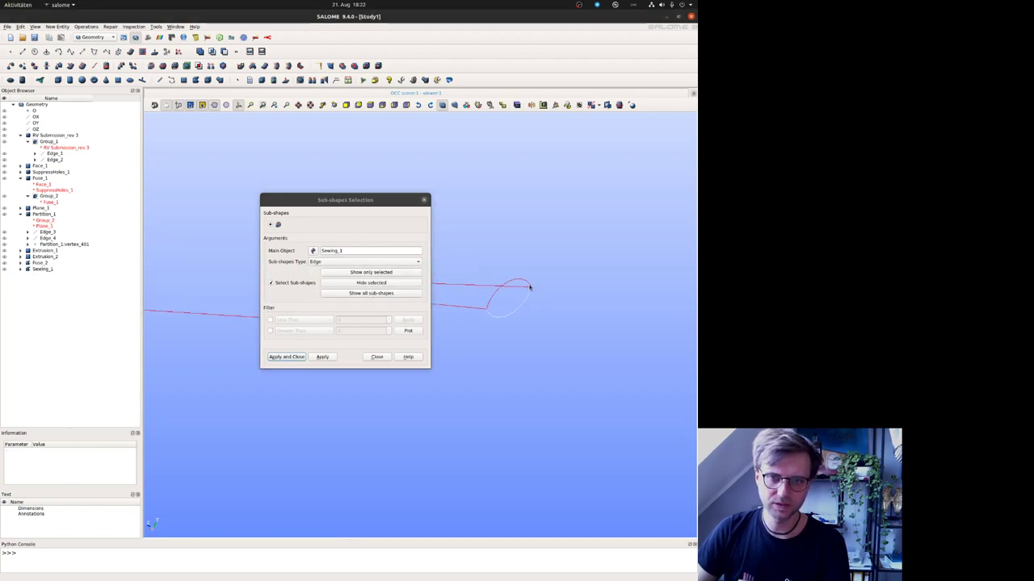
pyautogui.click(283, 357)
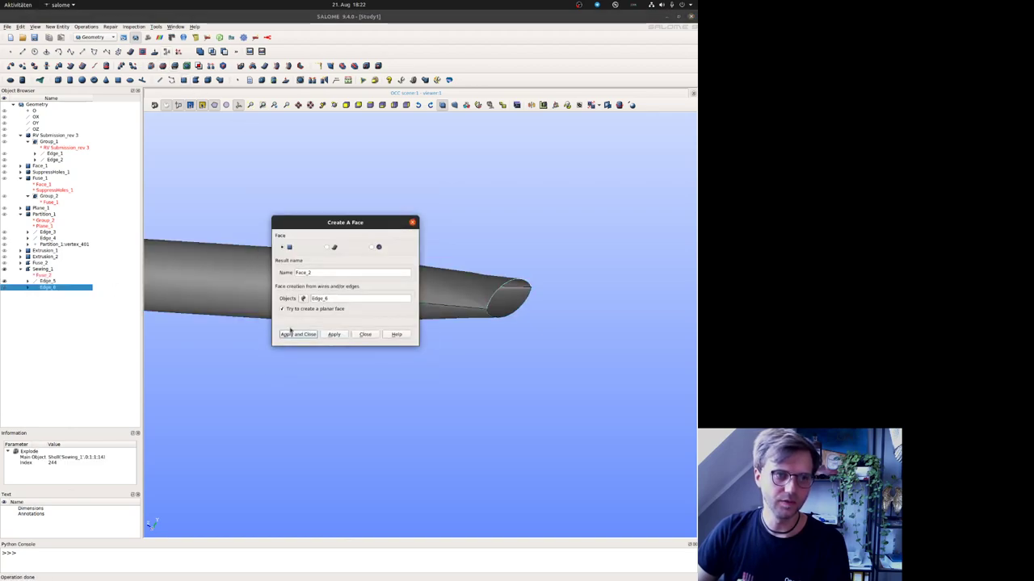
# Step: Create a face from Edge_5 and Edge_6 across the mouthpiece opening with the planar face option enabled
pyautogui.click(54, 281)
pyautogui.keyDown('shift'); pyautogui.click(84, 288); pyautogui.keyUp('shift')
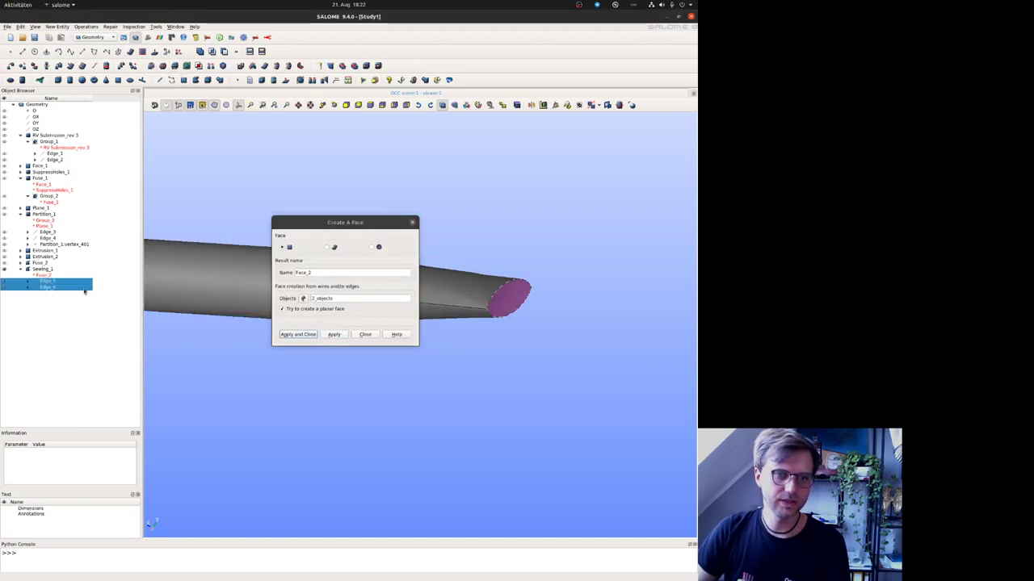
pyautogui.click(299, 334)
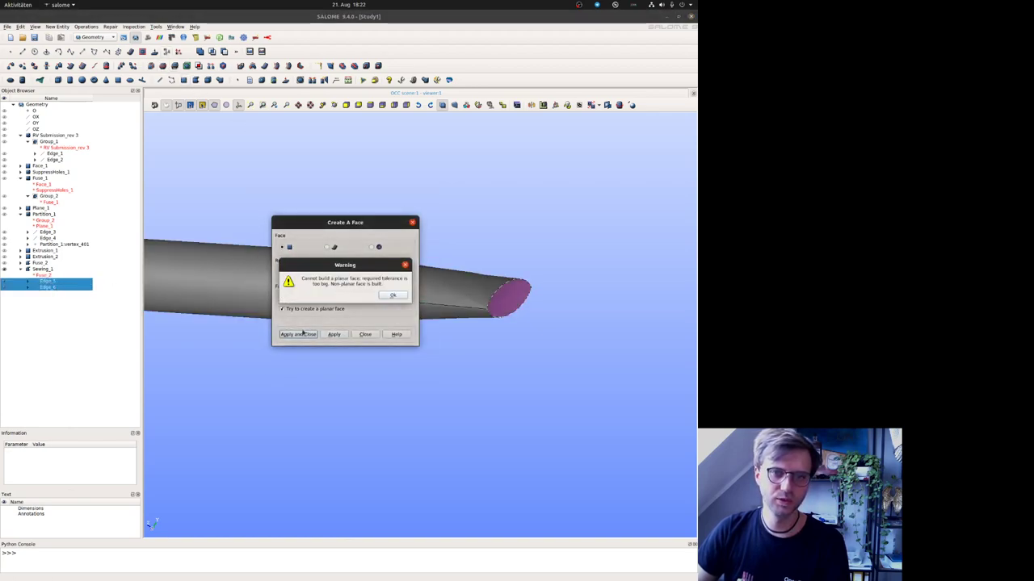
pyautogui.click(390, 295)
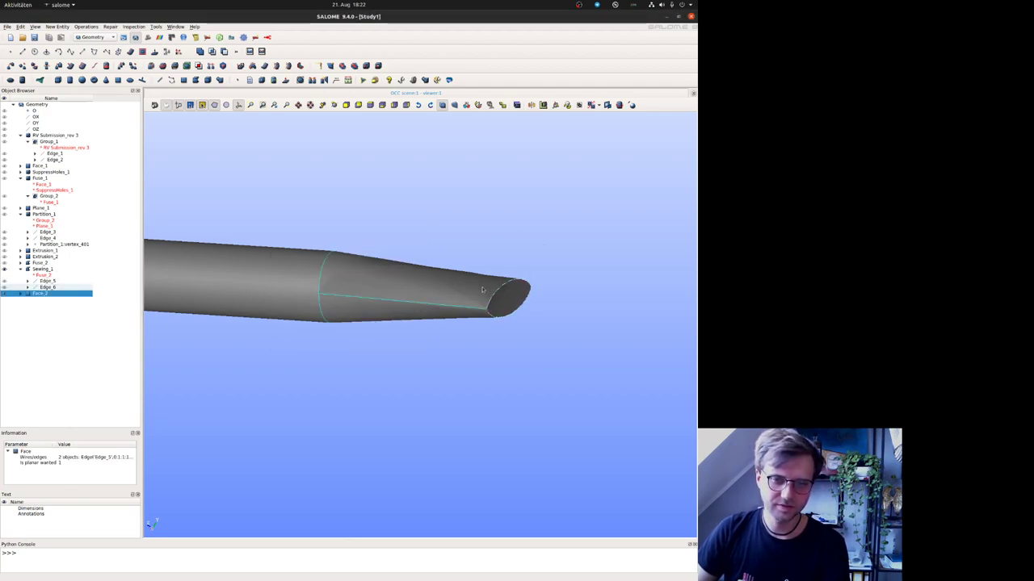
# Step: Inspect the new face closing the mouthpiece opening up close and along the whole tube
pyautogui.moveTo(362, 335); pyautogui.dragTo(591, 176, button='middle')
pyautogui.scroll(8, 394, 314)
pyautogui.moveTo(585, 325); pyautogui.dragTo(679, 267, button='middle')
pyautogui.scroll(-4, 453, 282)
pyautogui.moveTo(452, 282); pyautogui.dragTo(595, 293, button='middle')
pyautogui.scroll(-10, 513, 285)
pyautogui.scroll(3, 477, 281)
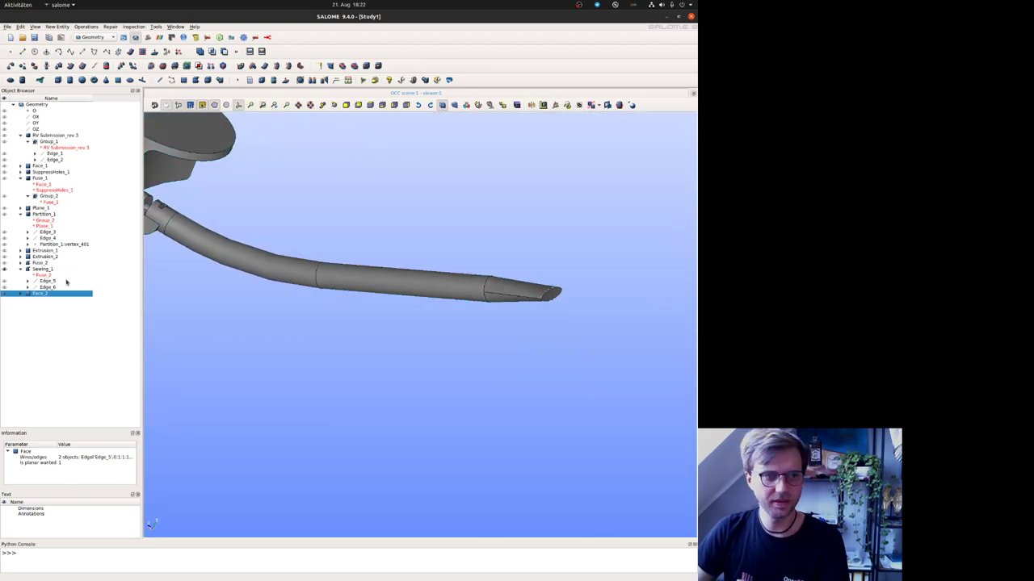
# Step: Fuse Sewing_1 and Face_2 with self-intersection detection and removal of extra edges enabled, and view the whole resulting model
pyautogui.keyDown('ctrl'); pyautogui.click(49, 269); pyautogui.keyUp('ctrl')
pyautogui.click(199, 51)
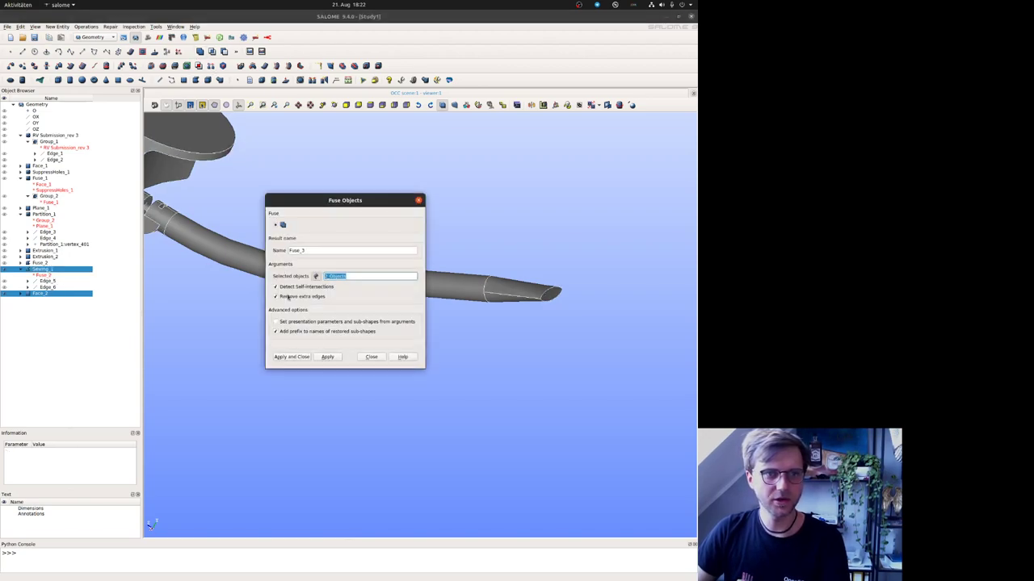
pyautogui.click(292, 356)
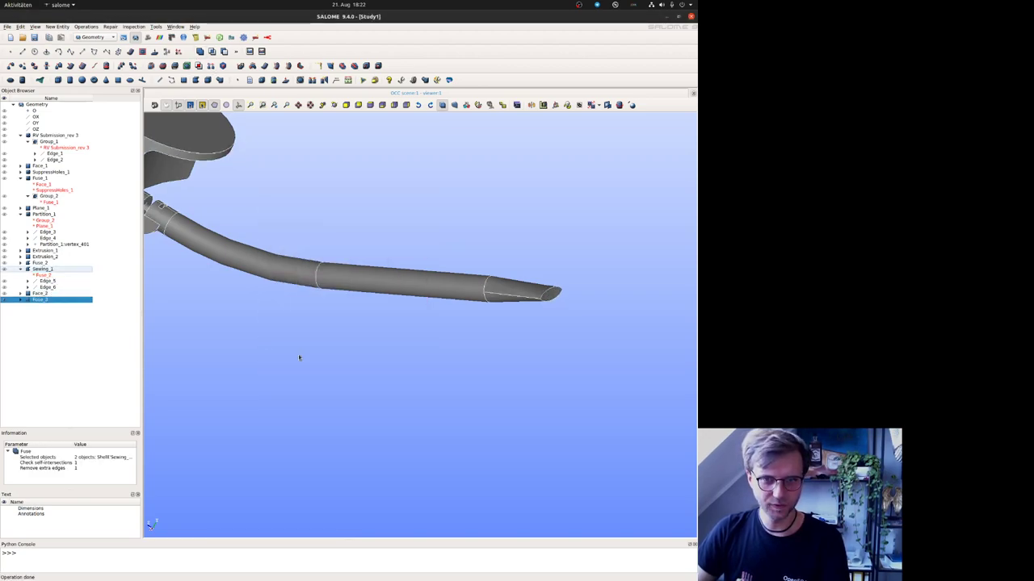
pyautogui.moveTo(300, 358); pyautogui.dragTo(476, 279, button='middle')
pyautogui.moveTo(476, 278); pyautogui.dragTo(359, 286)
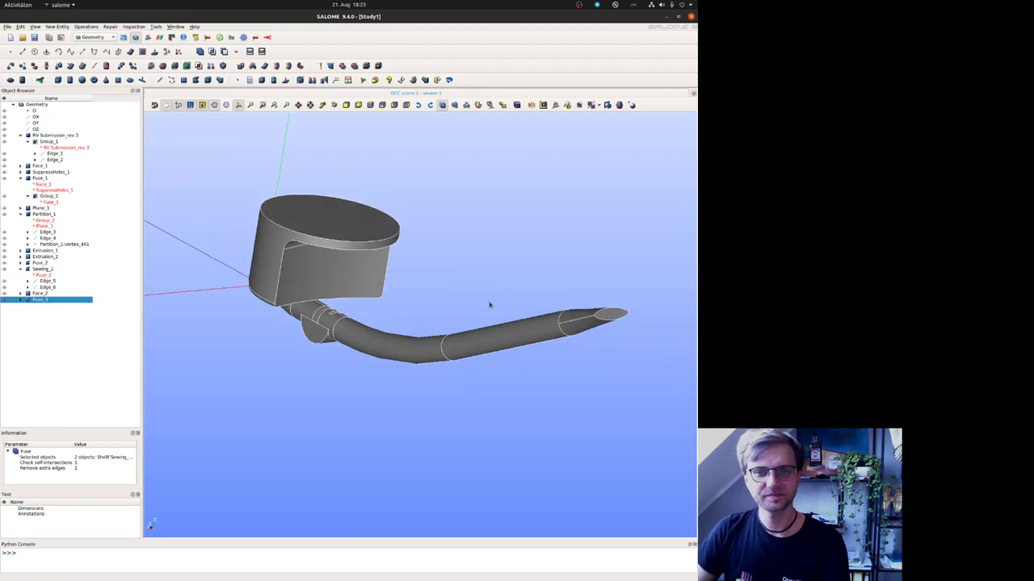
# Step: Save the study as fluidRepresentation.hdf in the trainingVideo_internalFlow/cad folder, overwriting the existing file
pyautogui.moveTo(464, 290); pyautogui.dragTo(391, 277)
pyautogui.hotkey('ctrl', 's')
pyautogui.click(326, 255)
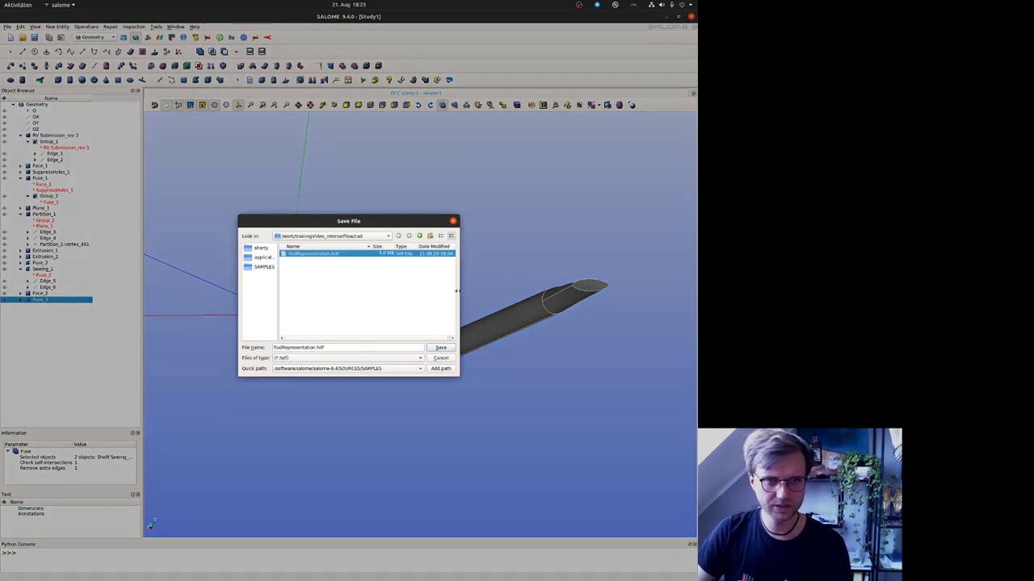
pyautogui.click(446, 348)
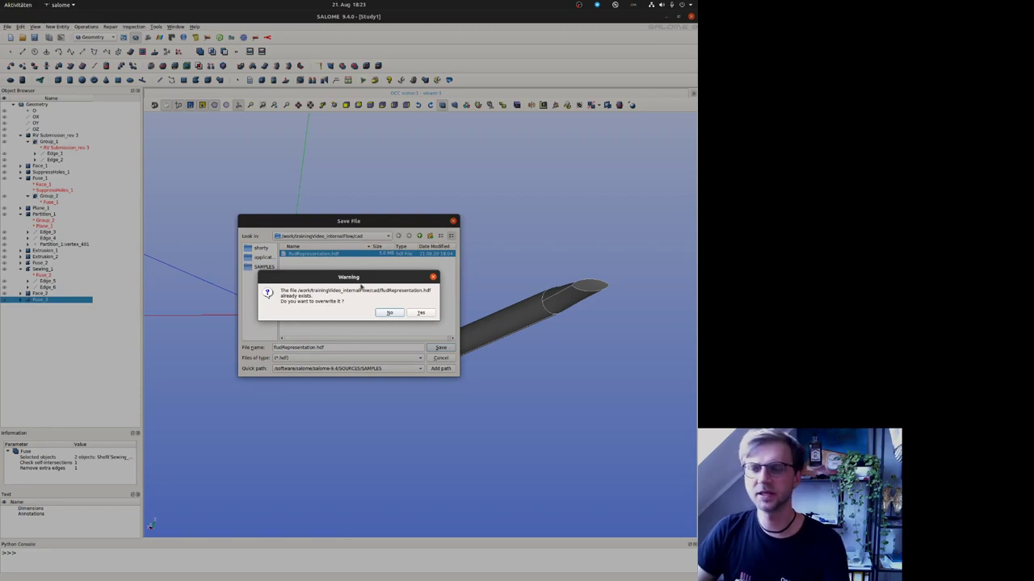
pyautogui.click(420, 312)
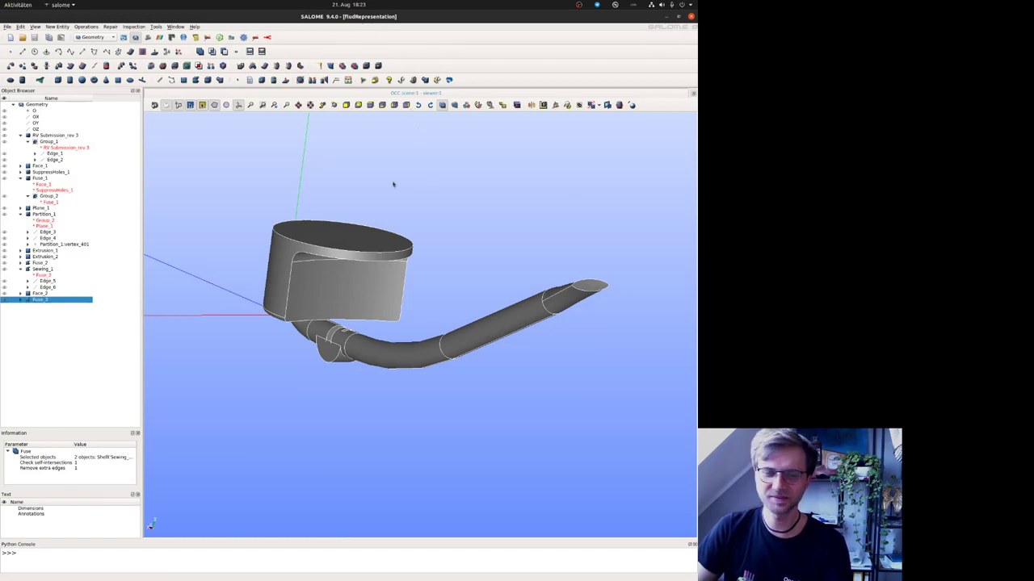
# Step: Check Fuse_3 for closed and open free boundaries
pyautogui.keyDown('ctrl'); pyautogui.moveTo(385, 186); pyautogui.dragTo(351, 268, button='right'); pyautogui.keyUp('ctrl')
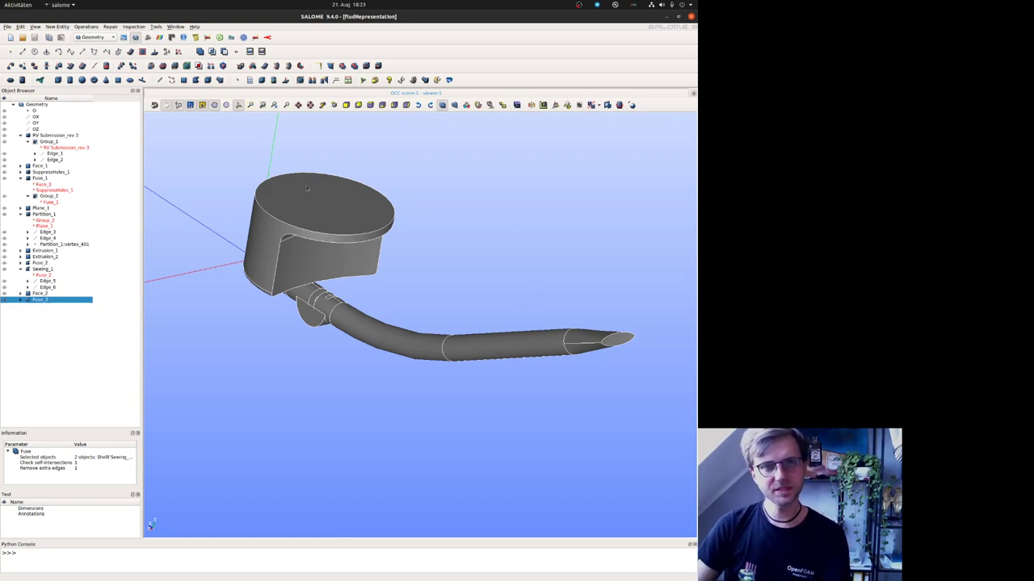
pyautogui.click(135, 27)
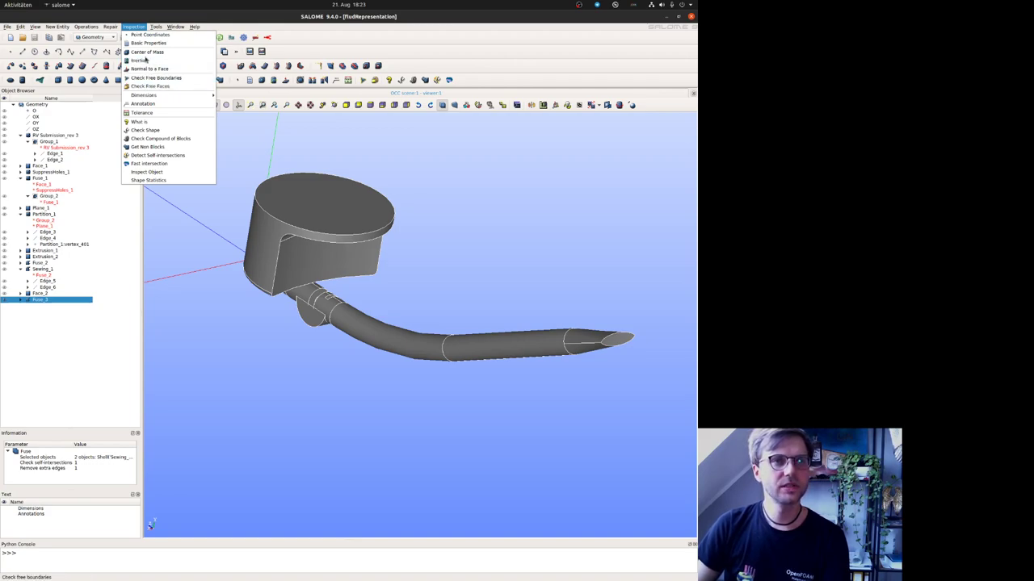
pyautogui.click(171, 78)
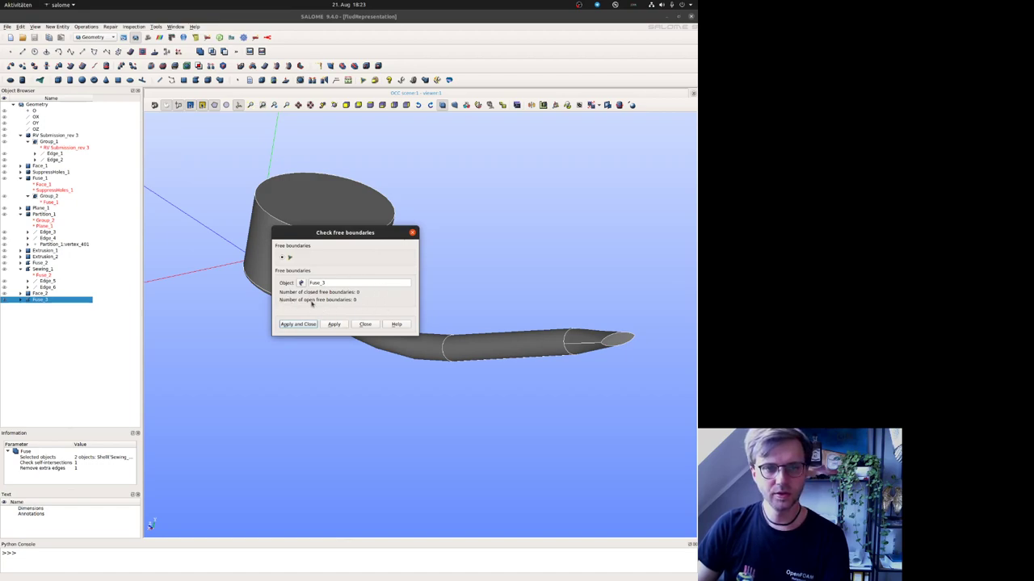
pyautogui.click(367, 324)
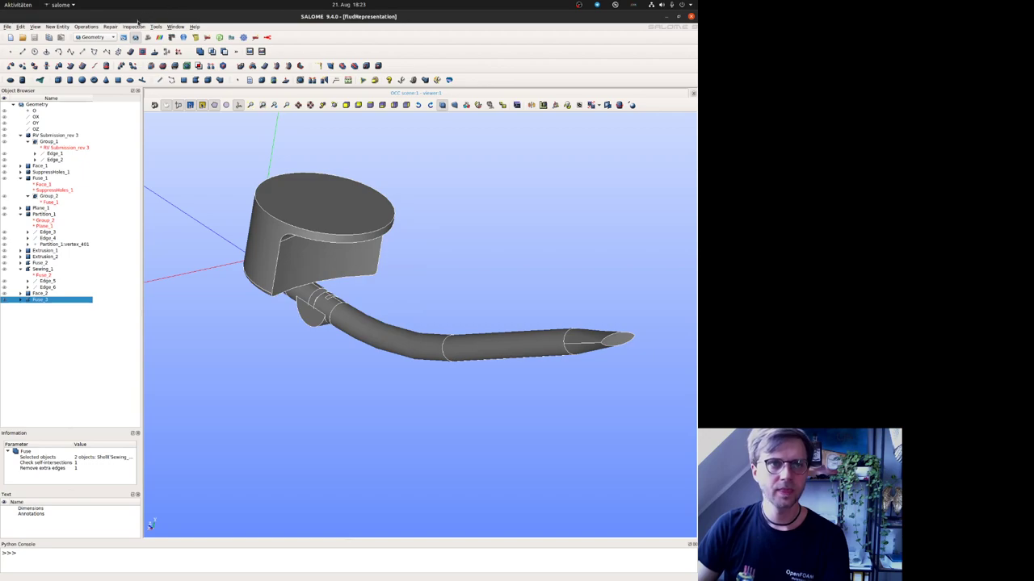
# Step: Compute self-intersections of Fuse_3 with the check level Face to Face + all above and read the summary
pyautogui.click(133, 27)
pyautogui.click(171, 157)
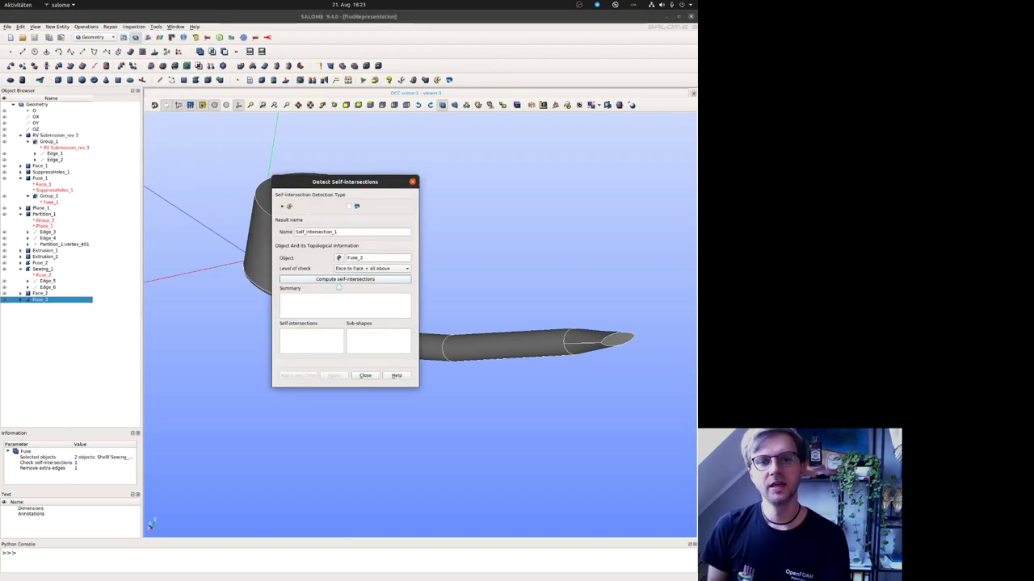
pyautogui.click(338, 279)
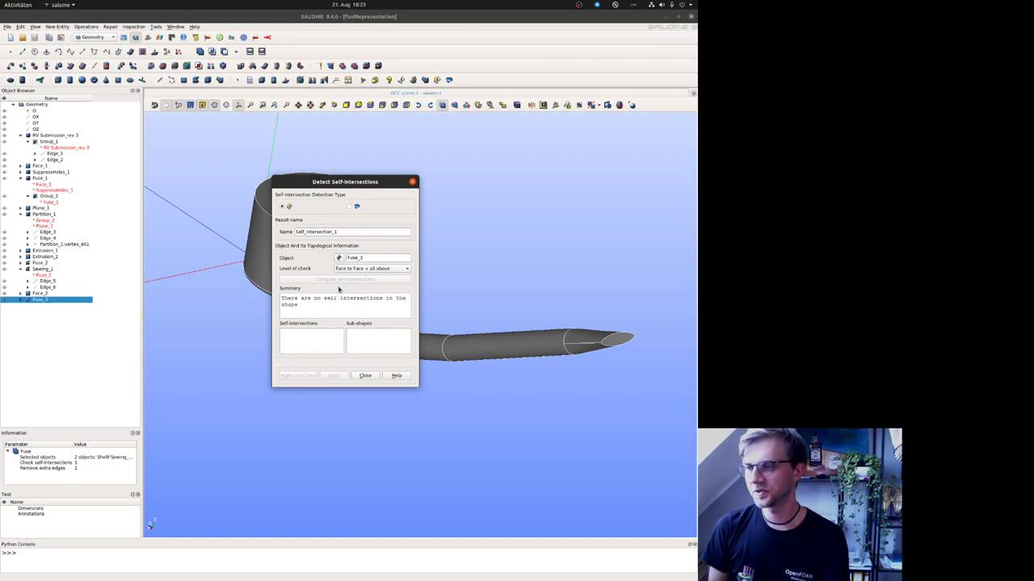
pyautogui.moveTo(305, 307); pyautogui.dragTo(273, 294)
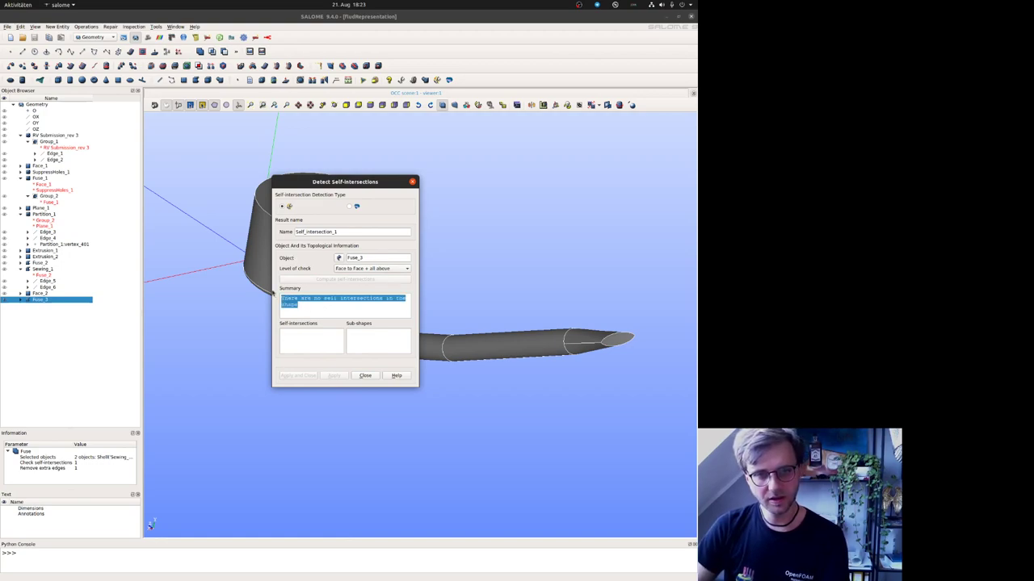
pyautogui.click(366, 375)
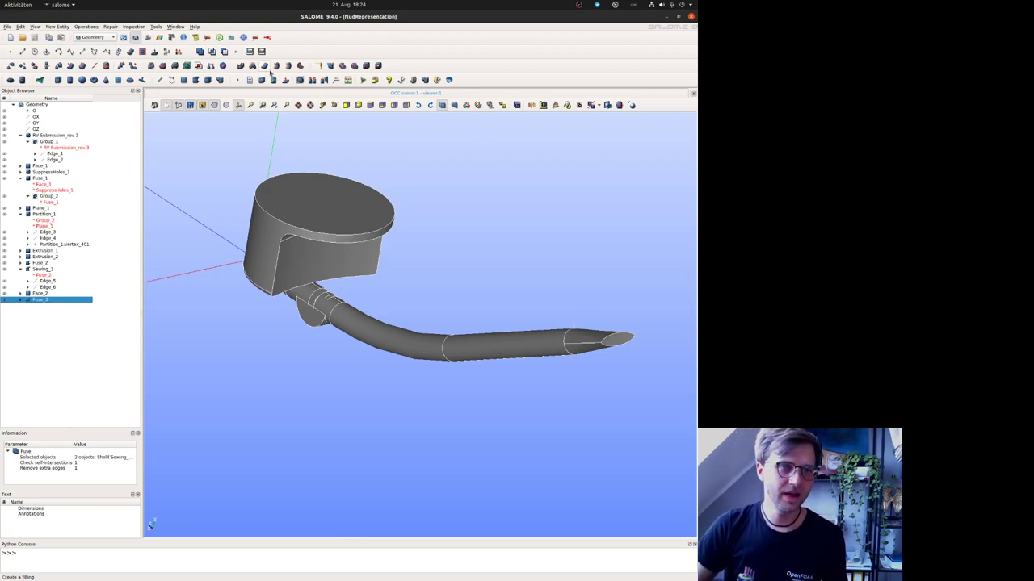
# Step: Build a single solid from the Fuse_3 shell and view its mouthpiece end and overall shape
pyautogui.click(208, 80)
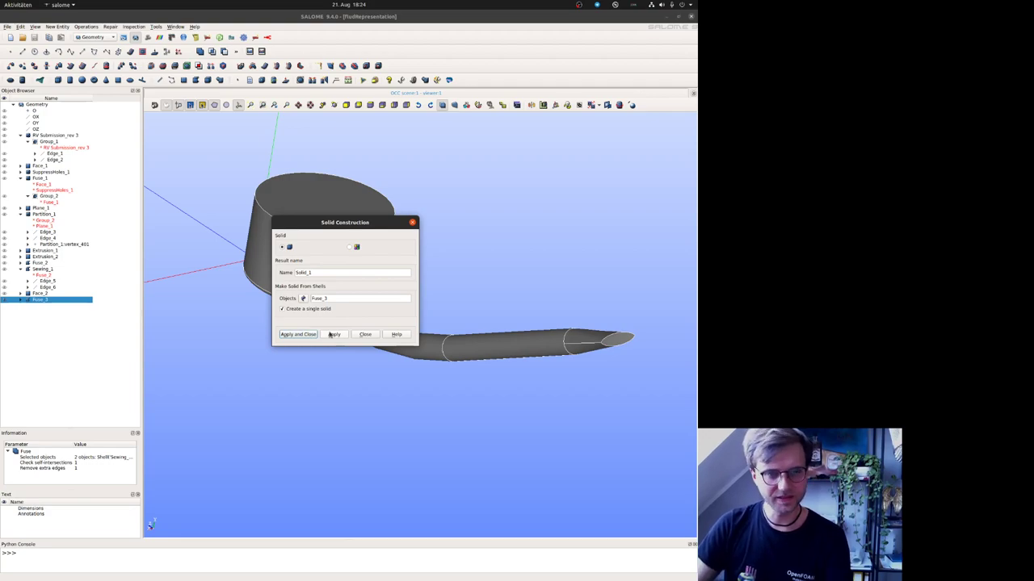
pyautogui.click(334, 334)
pyautogui.click(365, 334)
pyautogui.keyDown('ctrl'); pyautogui.moveTo(479, 363); pyautogui.dragTo(373, 342, button='right'); pyautogui.keyUp('ctrl')
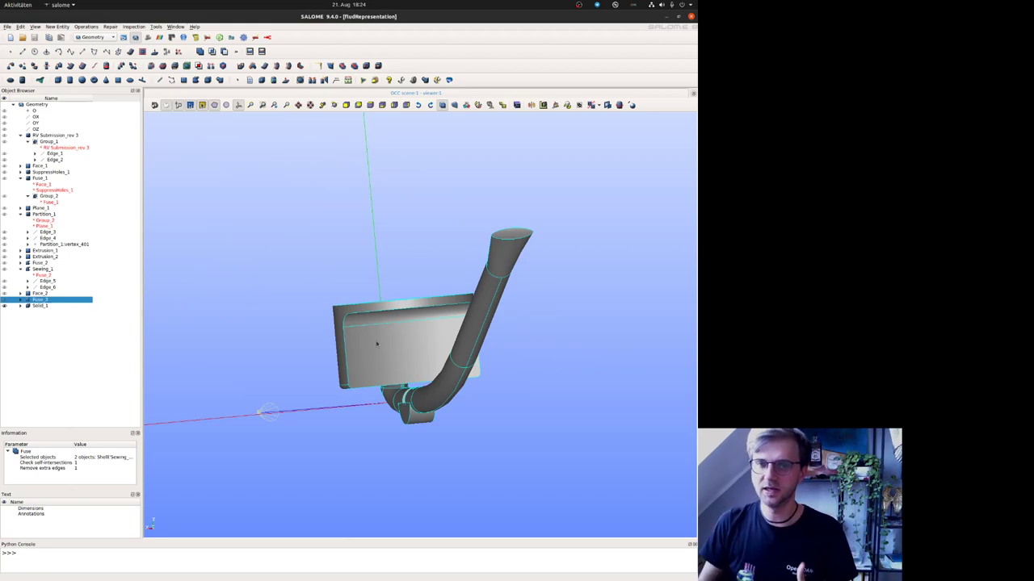
pyautogui.moveTo(377, 343); pyautogui.dragTo(593, 351)
pyautogui.scroll(6, 593, 350)
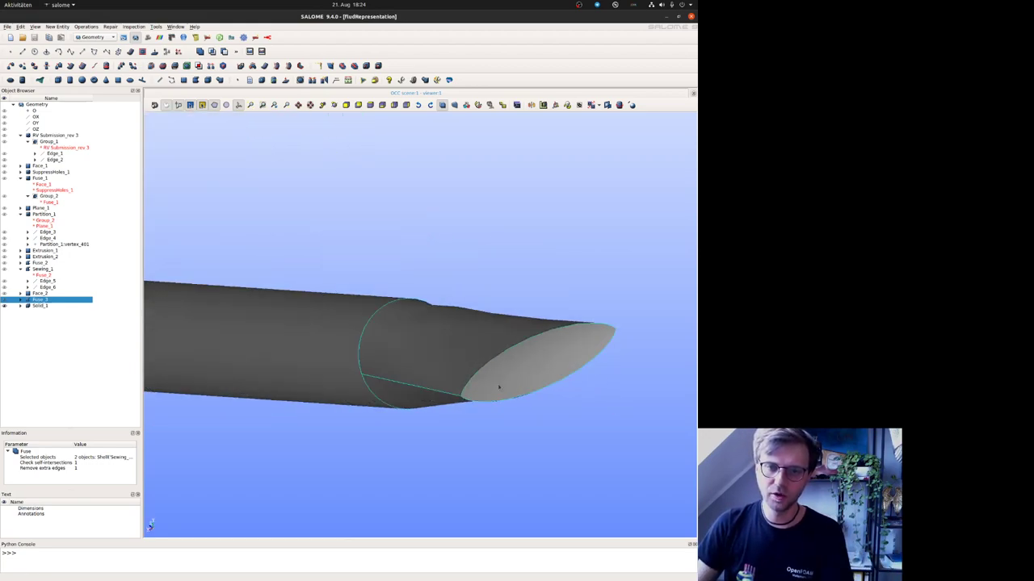
pyautogui.scroll(-7, 440, 355)
pyautogui.keyDown('ctrl'); pyautogui.moveTo(335, 305); pyautogui.dragTo(420, 309, button='middle'); pyautogui.keyUp('ctrl')
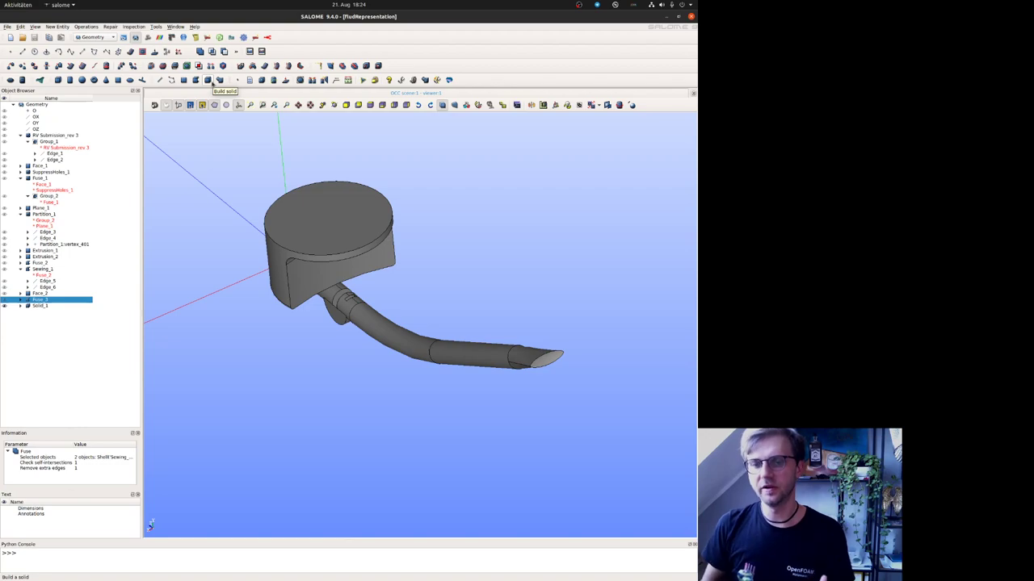
# Step: Select Solid_1 and examine the finished fluid region from several angles, from the cylindrical chamber to the mouthpiece
pyautogui.click(49, 306)
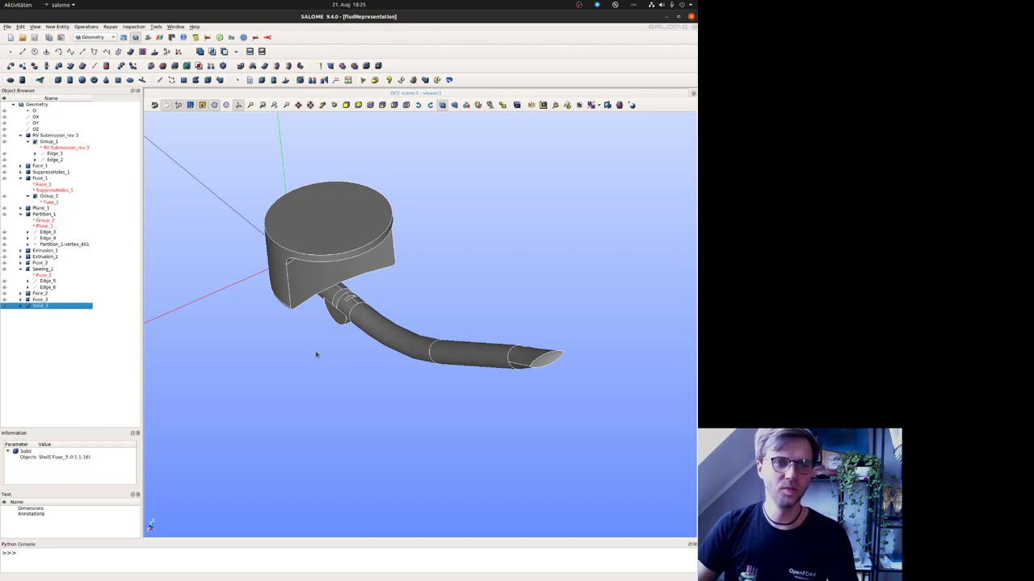
pyautogui.scroll(2, 311, 349)
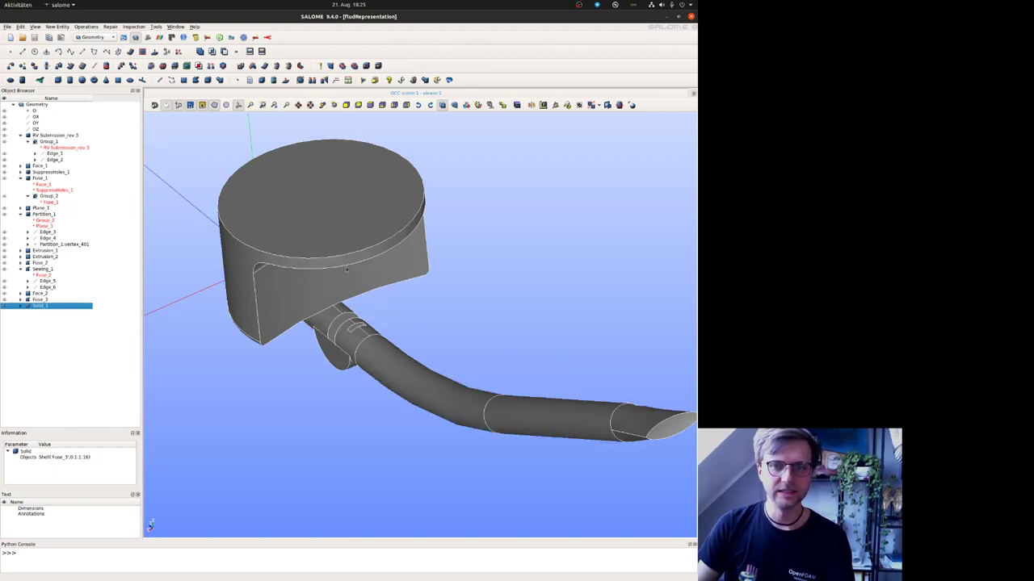
pyautogui.keyDown('ctrl'); pyautogui.moveTo(381, 288); pyautogui.dragTo(352, 283, button='middle'); pyautogui.keyUp('ctrl')
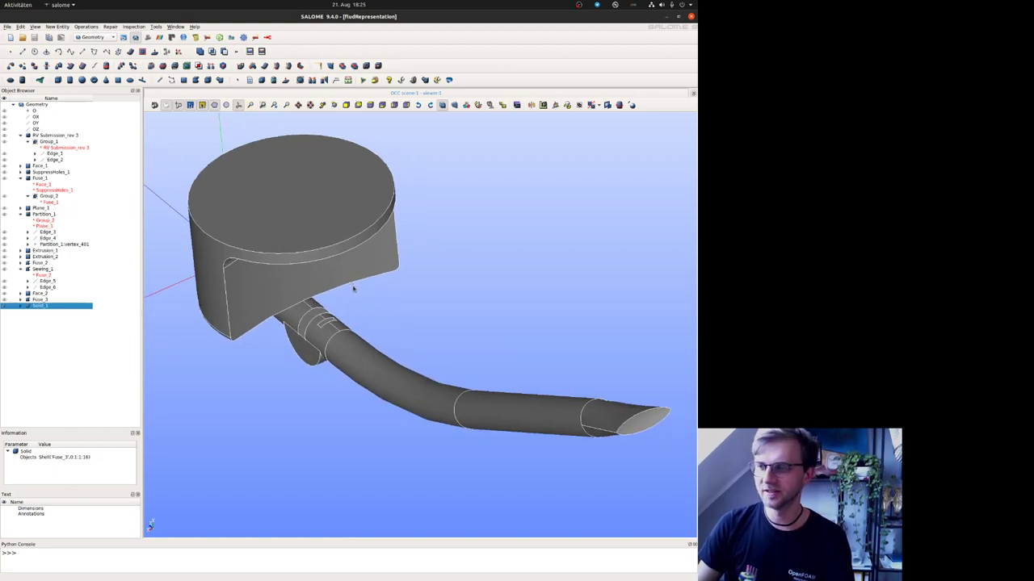
pyautogui.scroll(-2, 358, 303)
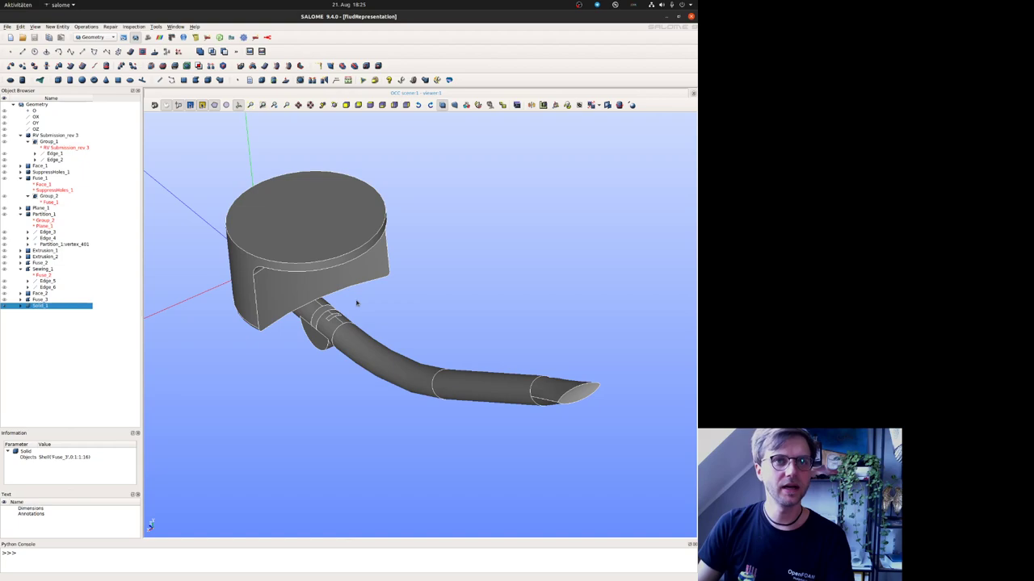
pyautogui.moveTo(433, 411); pyautogui.dragTo(533, 345)
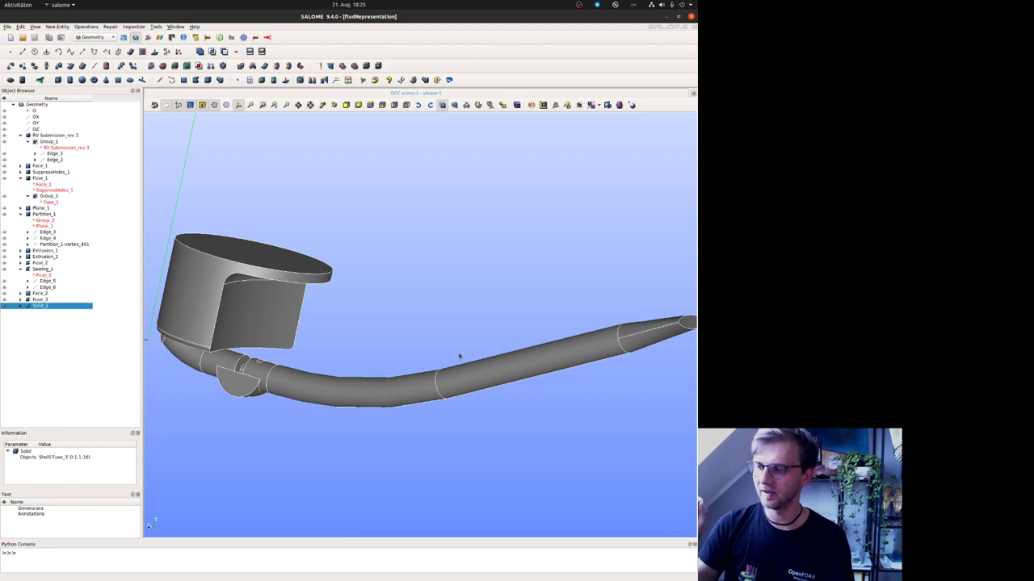
pyautogui.keyDown('ctrl'); pyautogui.moveTo(459, 356); pyautogui.dragTo(318, 415, button='right'); pyautogui.keyUp('ctrl')
pyautogui.keyDown('ctrl'); pyautogui.moveTo(359, 386); pyautogui.dragTo(290, 338, button='right'); pyautogui.keyUp('ctrl')
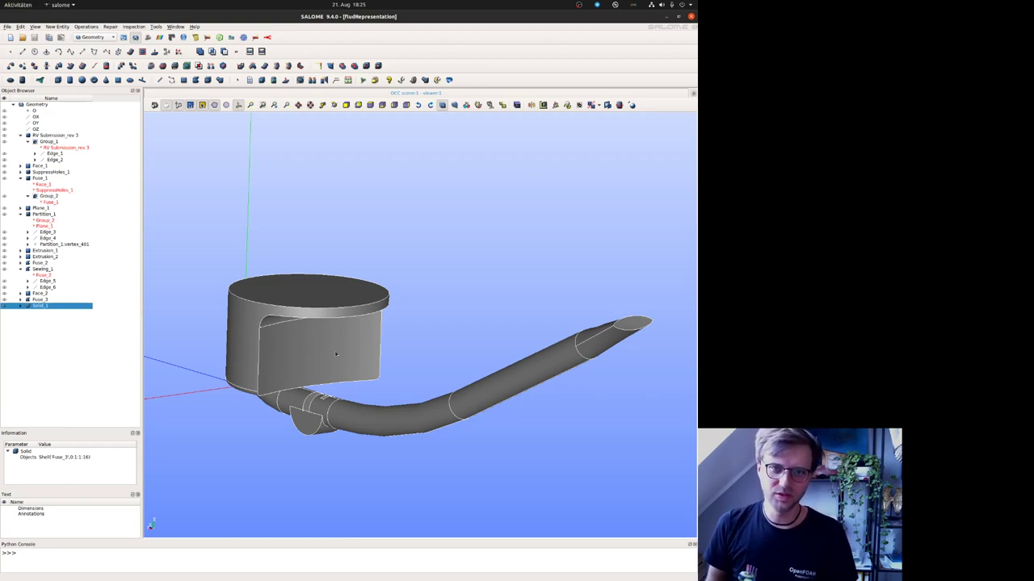
pyautogui.keyDown('ctrl'); pyautogui.moveTo(357, 371); pyautogui.dragTo(357, 381, button='right'); pyautogui.keyUp('ctrl')
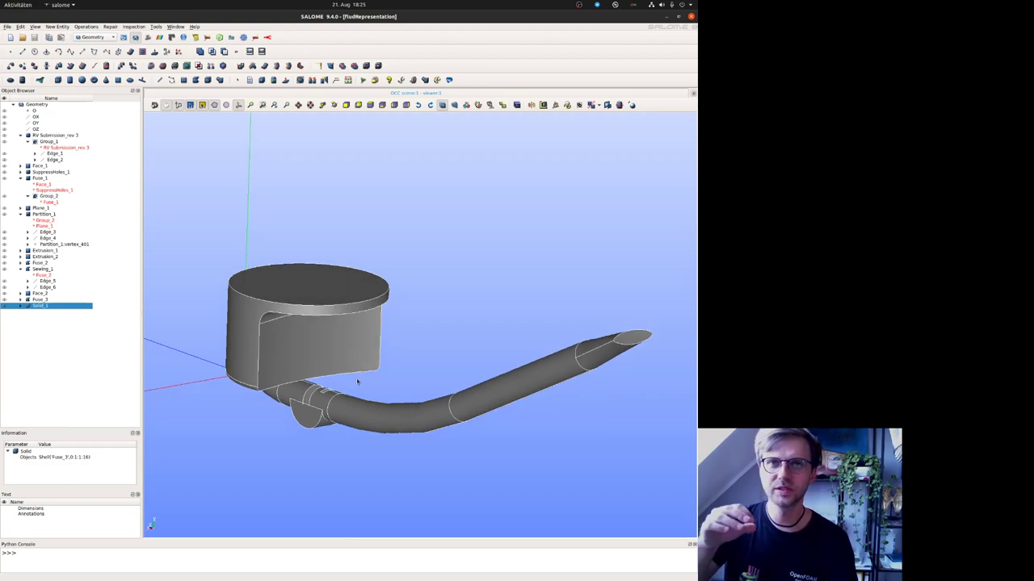